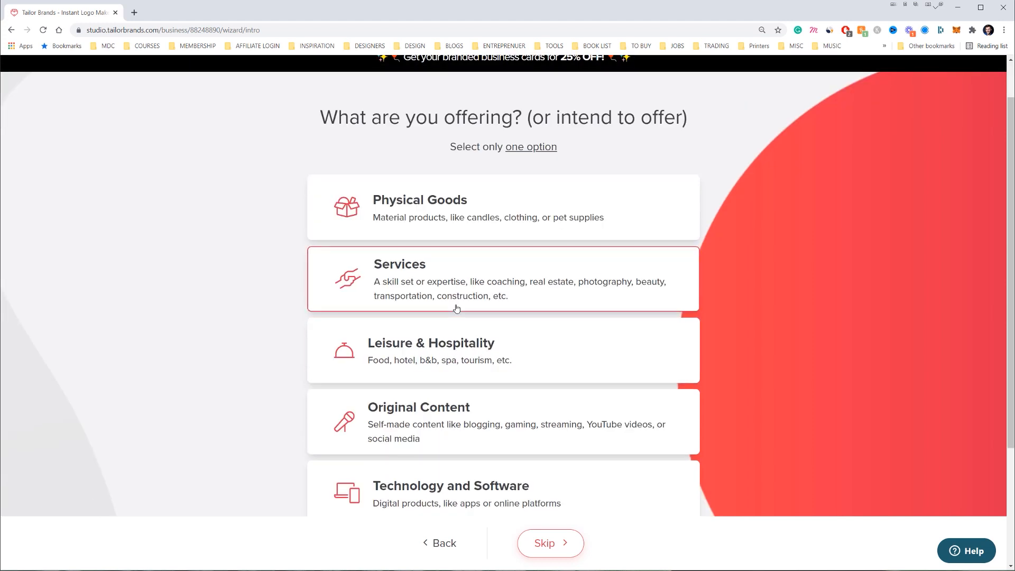
pyautogui.scroll(-1, 472, 241)
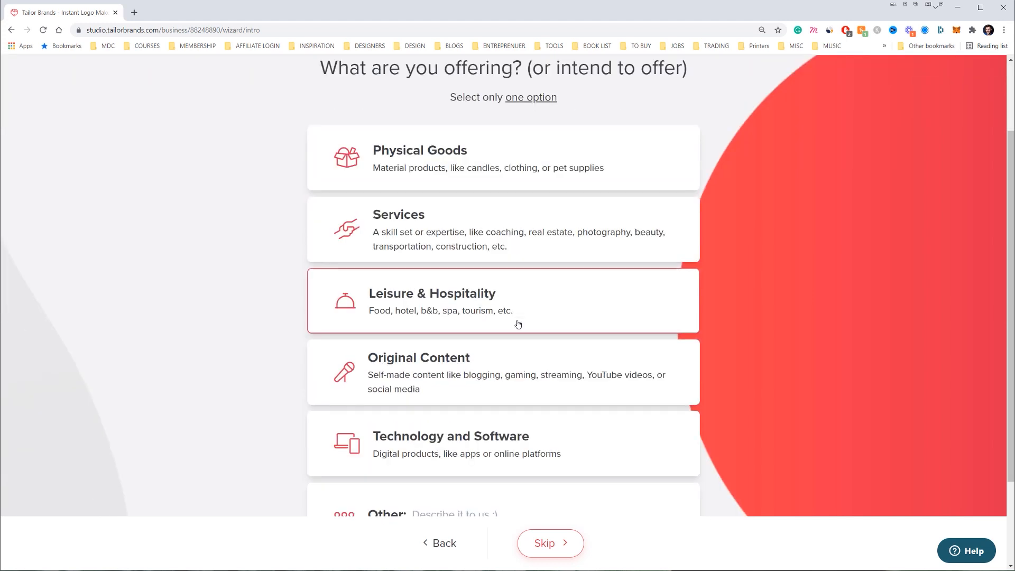
# Describe the business as Leisure & Hospitality with Coffee Shop as the industry
pyautogui.click(532, 317)
pyautogui.click(553, 534)
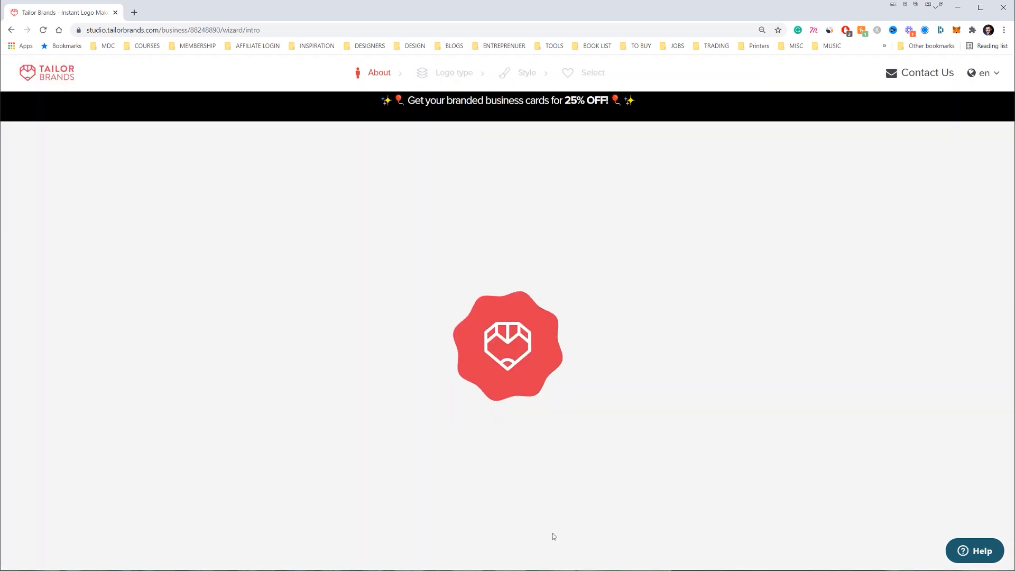
pyautogui.click(467, 232)
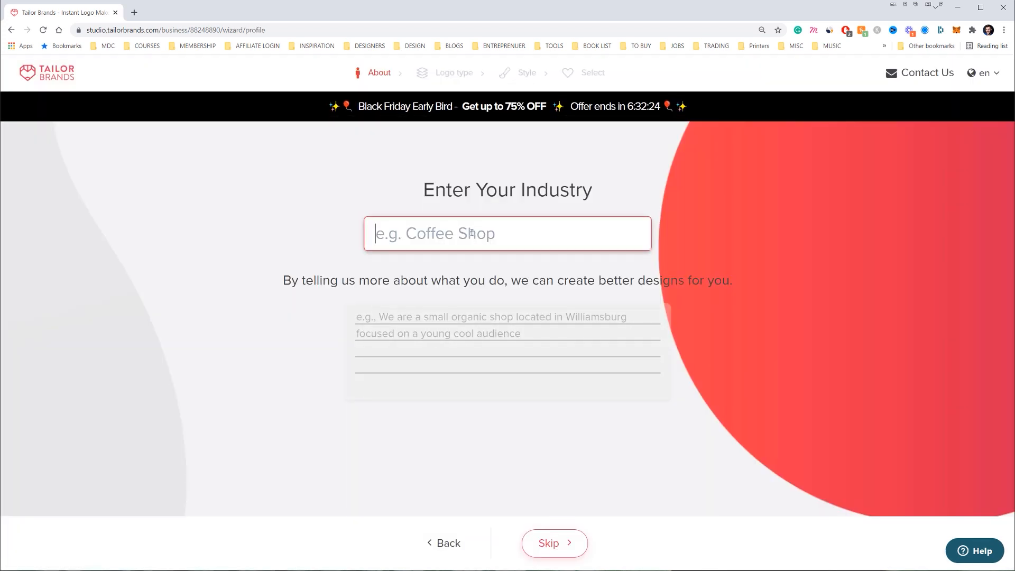
pyautogui.write('Coffee')
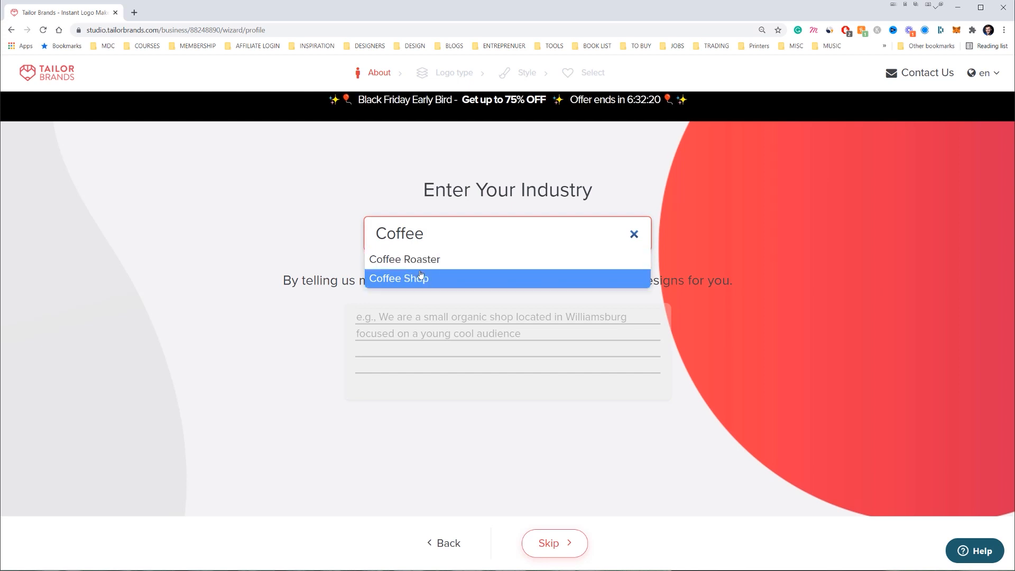
pyautogui.click(421, 278)
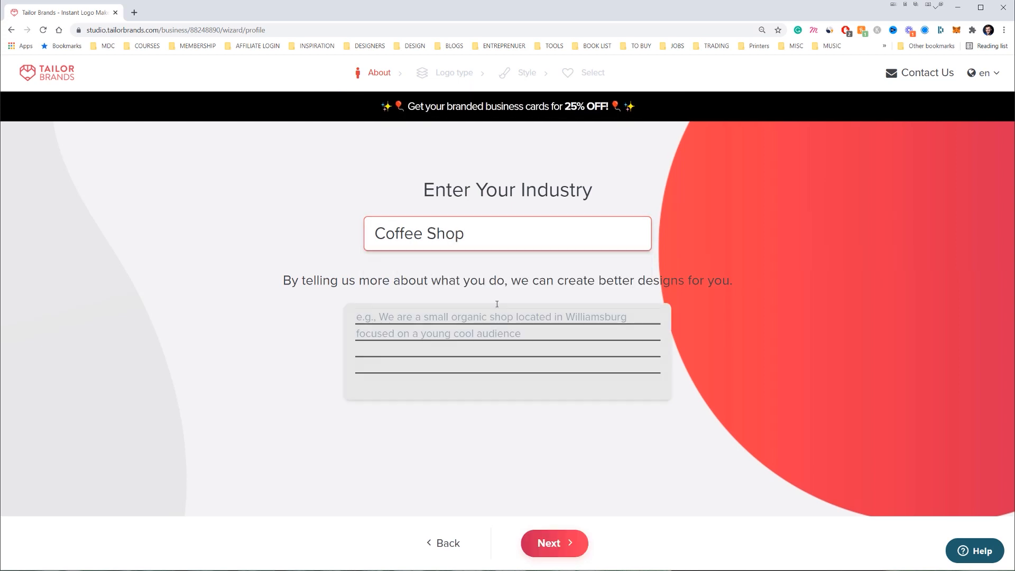
pyautogui.click(477, 239)
pyautogui.click(439, 258)
pyautogui.click(550, 541)
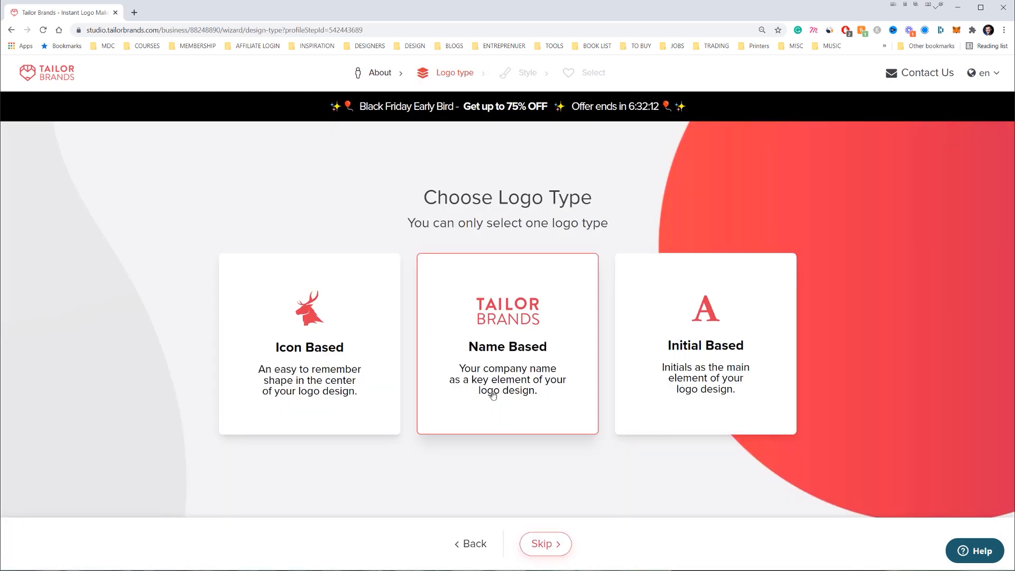
# Choose a name-based logo in Texture, Retro and Masculine styles and generate designs
pyautogui.click(414, 279)
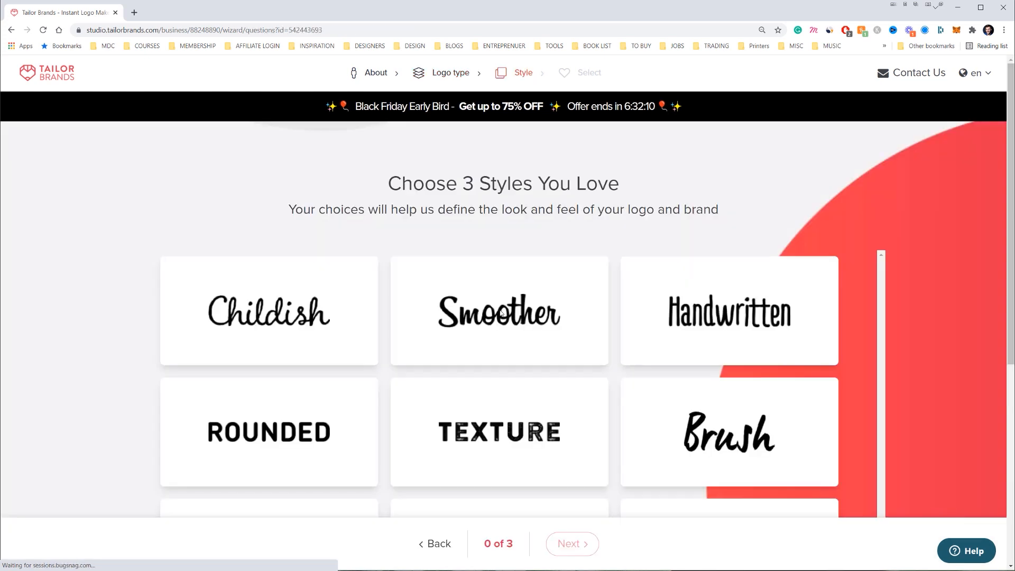
pyautogui.scroll(-3, 569, 293)
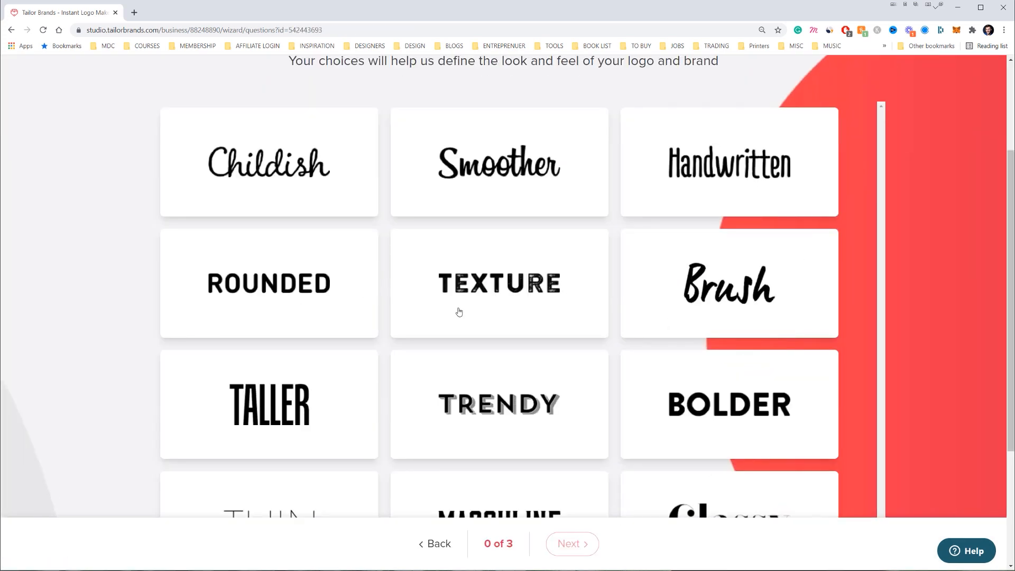
pyautogui.click(504, 306)
pyautogui.scroll(-4, 370, 338)
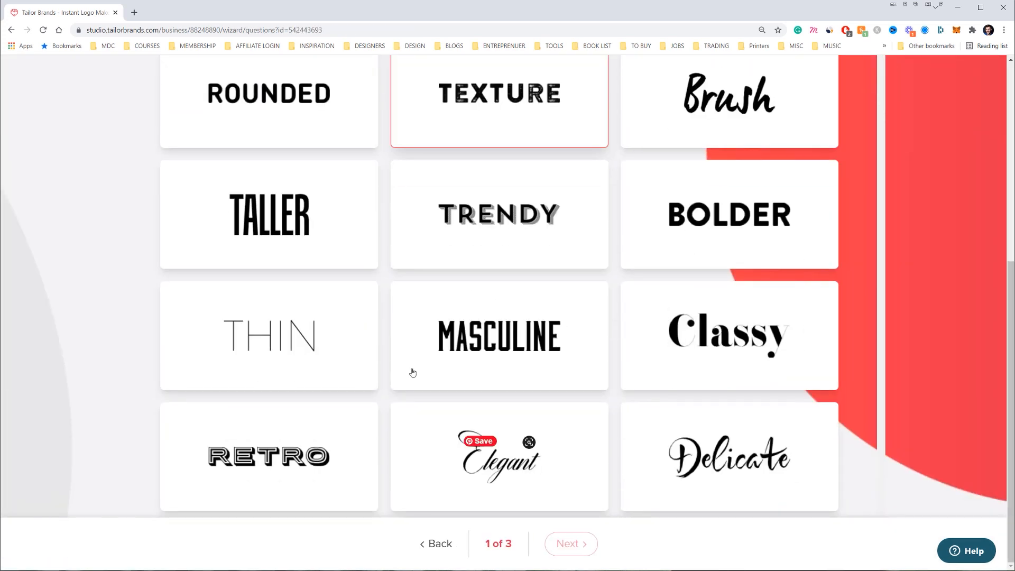
pyautogui.click(350, 434)
pyautogui.click(510, 329)
pyautogui.scroll(6, 528, 407)
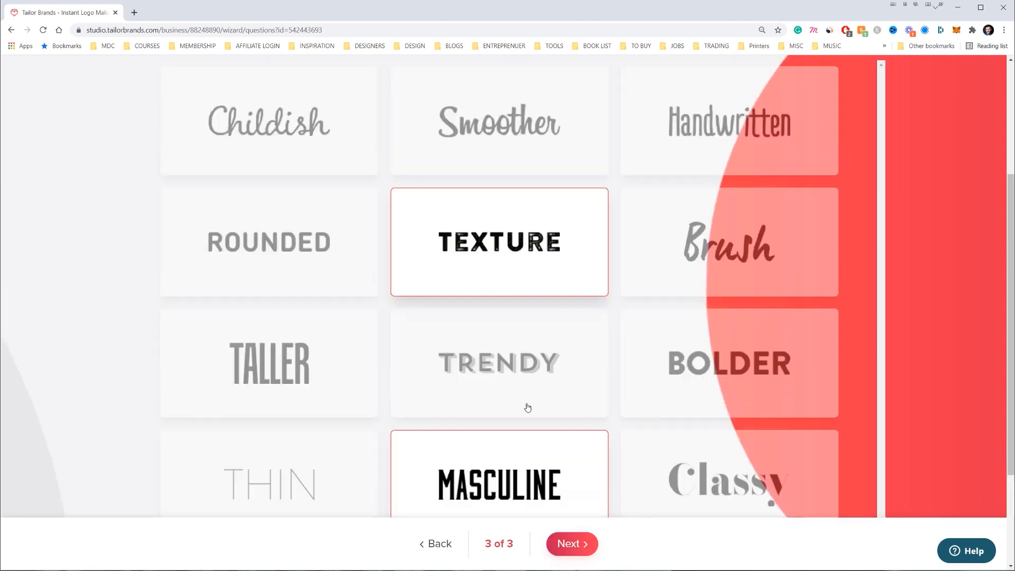
pyautogui.click(582, 543)
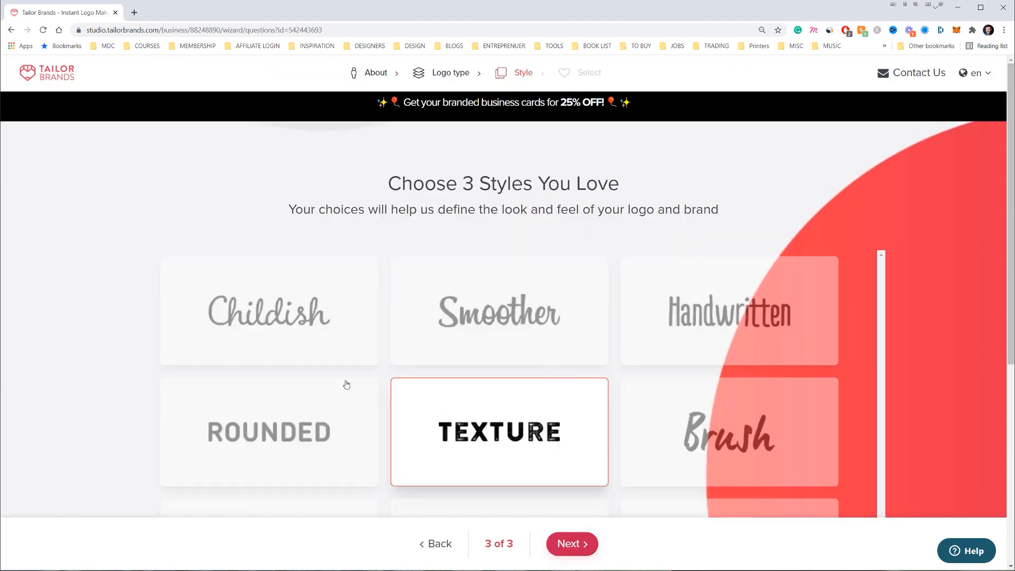
pyautogui.hotkey('ctrl', '-')
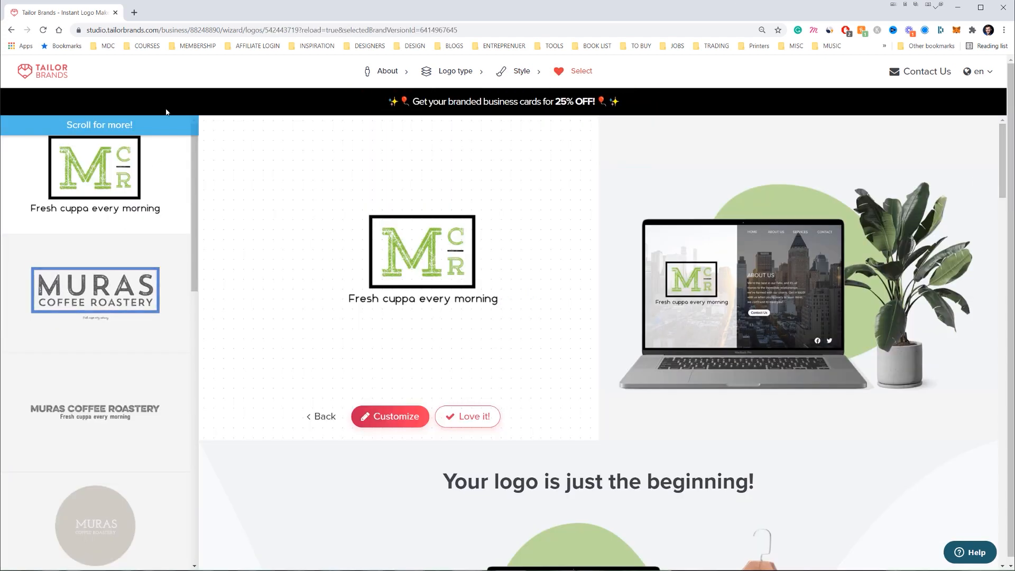
# Compare the MURAS and MCR logos, then customise the circular M MURAS COFFEE ROASTERY logo
pyautogui.click(98, 291)
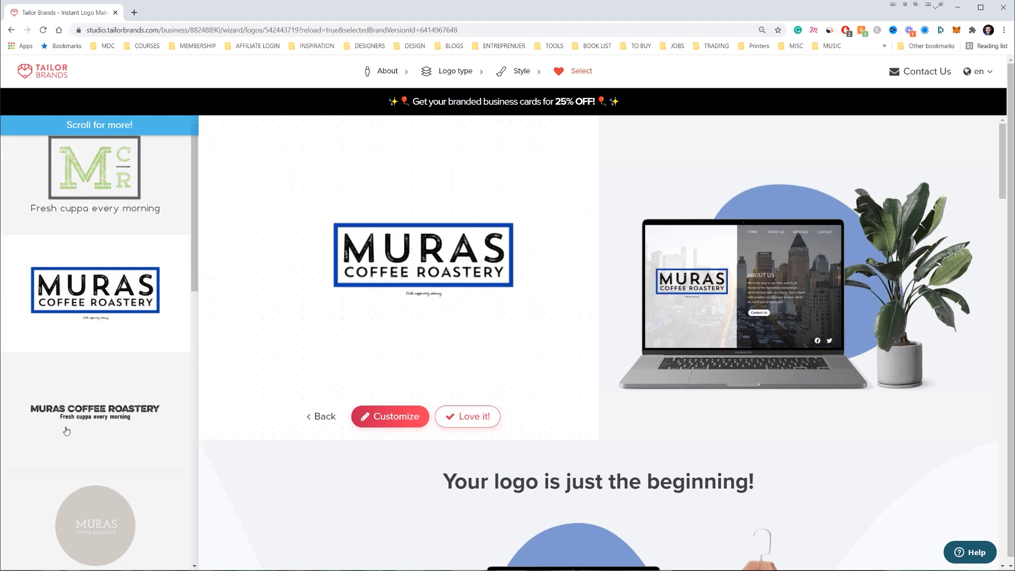
pyautogui.scroll(-9, 109, 386)
pyautogui.scroll(-5, 113, 383)
pyautogui.click(95, 267)
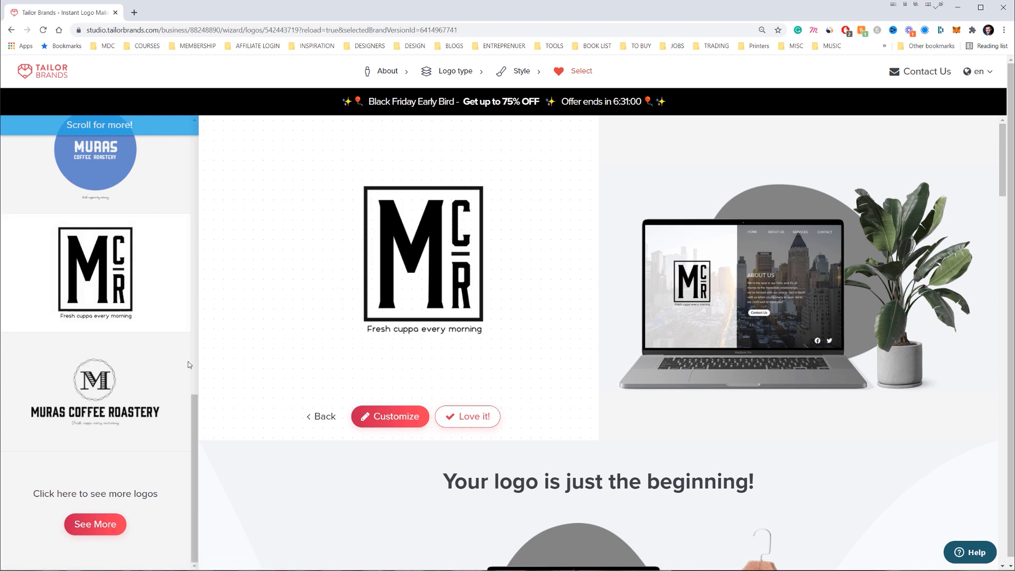
pyautogui.scroll(-1, 146, 356)
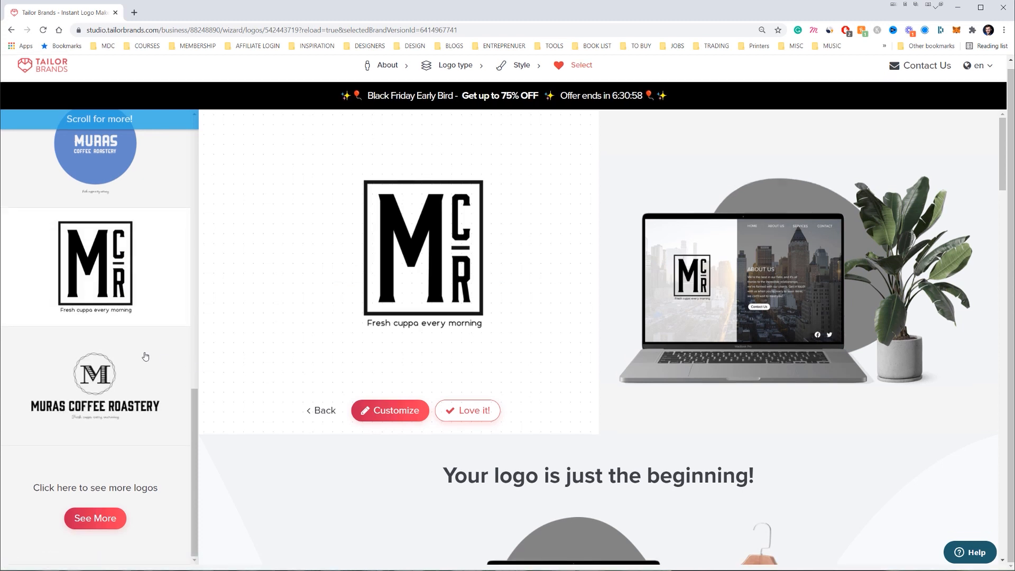
pyautogui.click(127, 378)
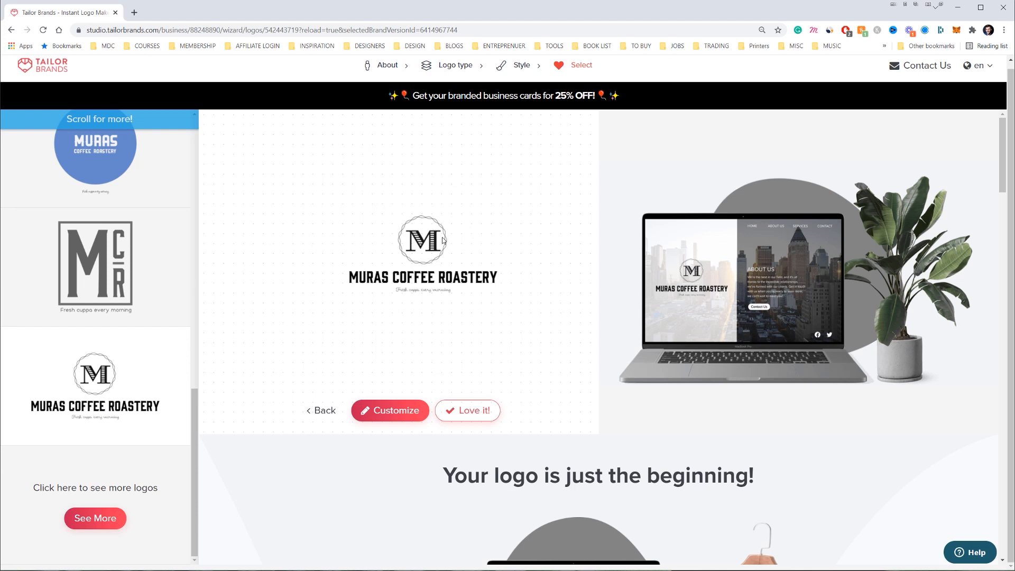
pyautogui.click(391, 411)
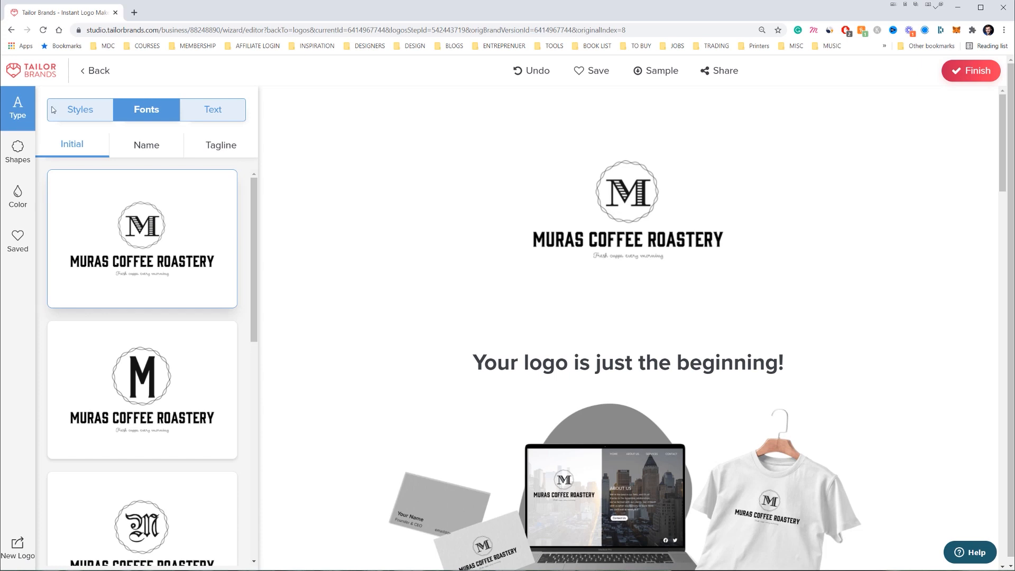
# Apply the maroon and gold colour palette with black as the secondary colour
pyautogui.click(17, 193)
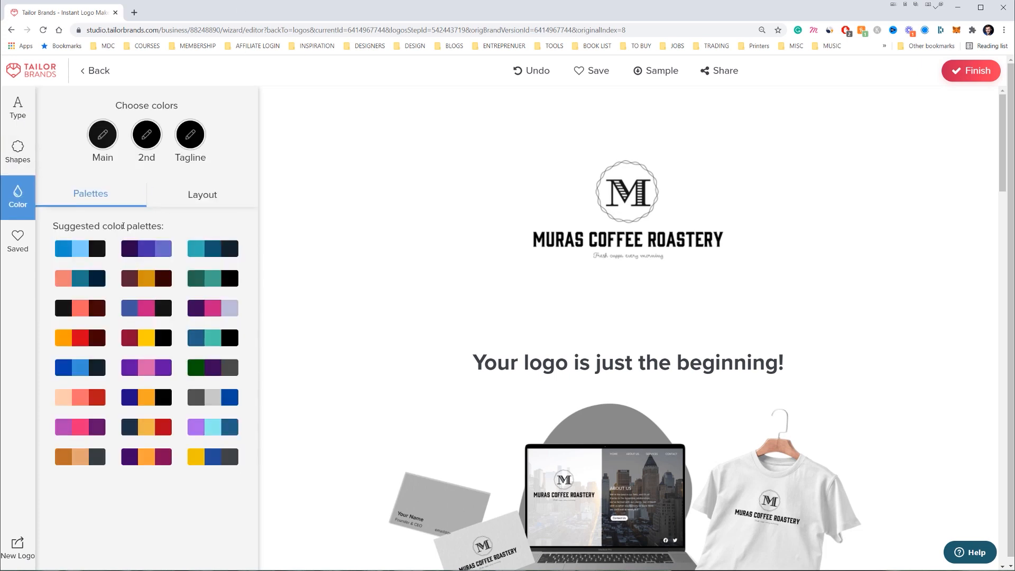
pyautogui.click(148, 284)
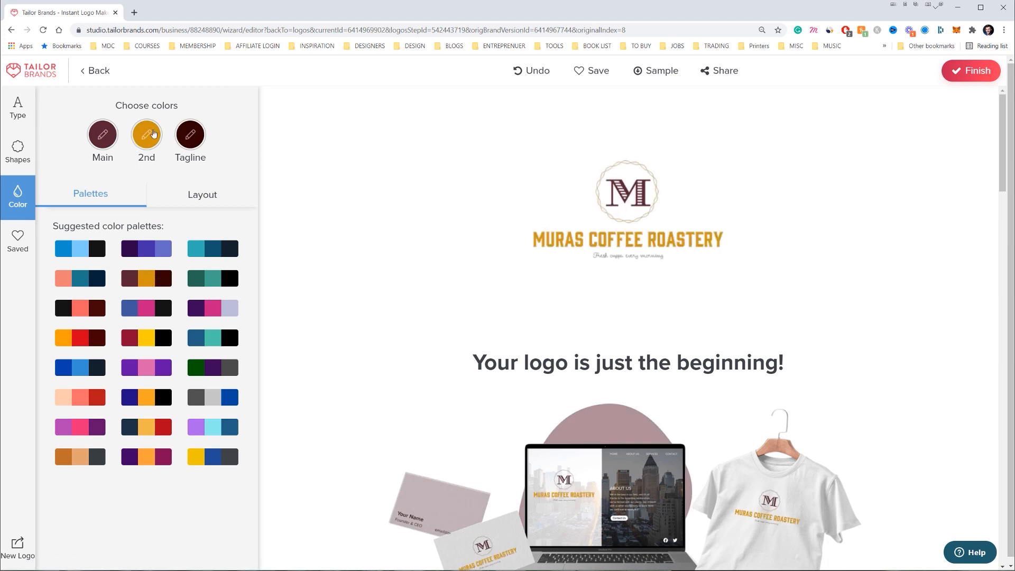
pyautogui.click(150, 136)
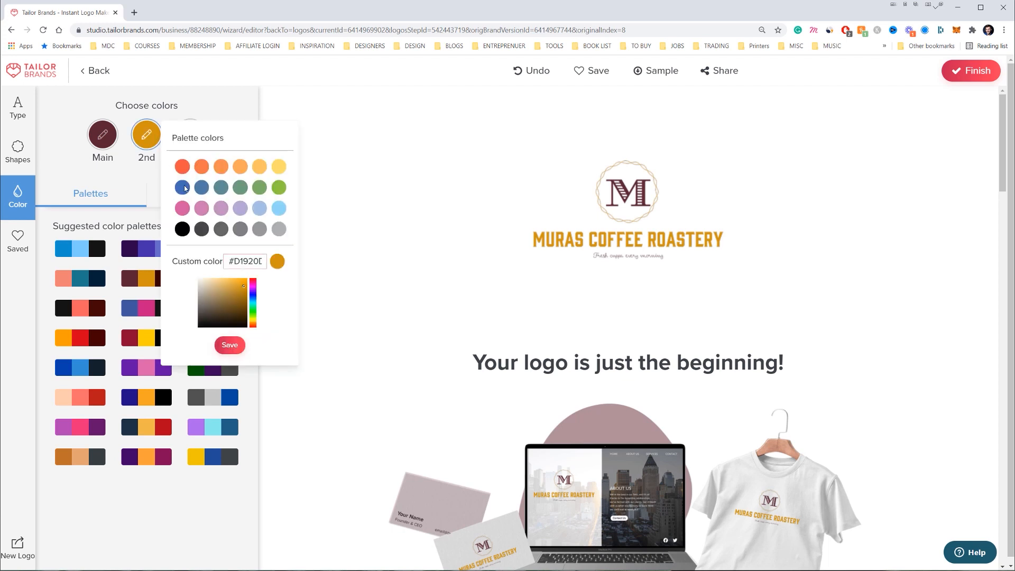
pyautogui.click(183, 230)
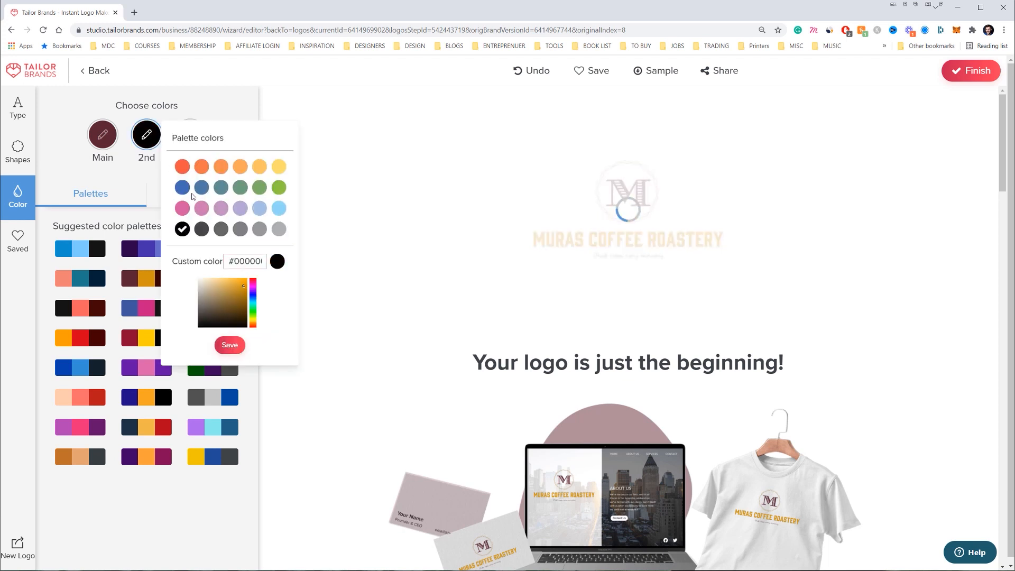
# Set the M inside an octagon badge shape and finish the logo
pyautogui.click(17, 151)
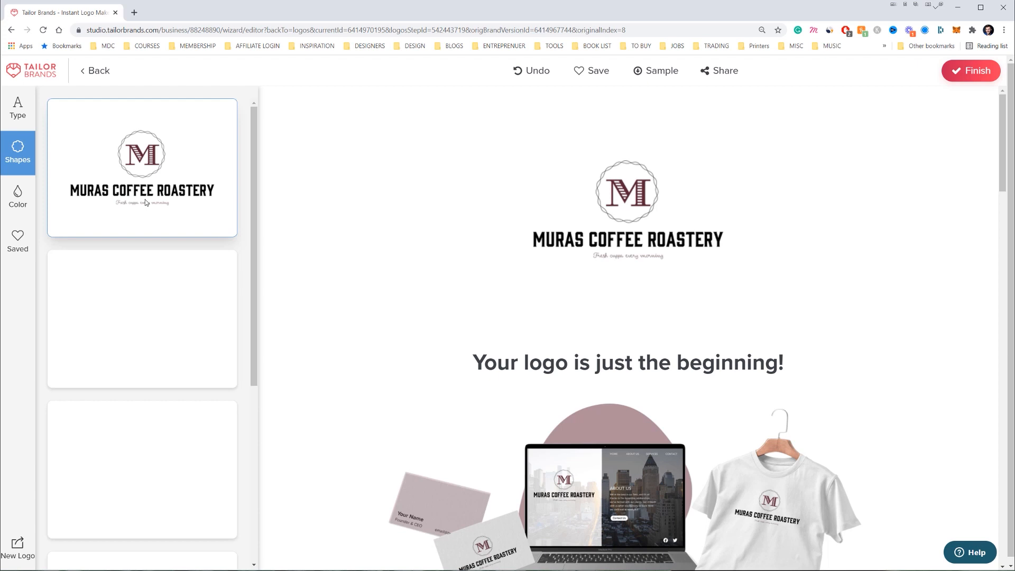
pyautogui.scroll(-1, 170, 268)
pyautogui.scroll(-5, 170, 268)
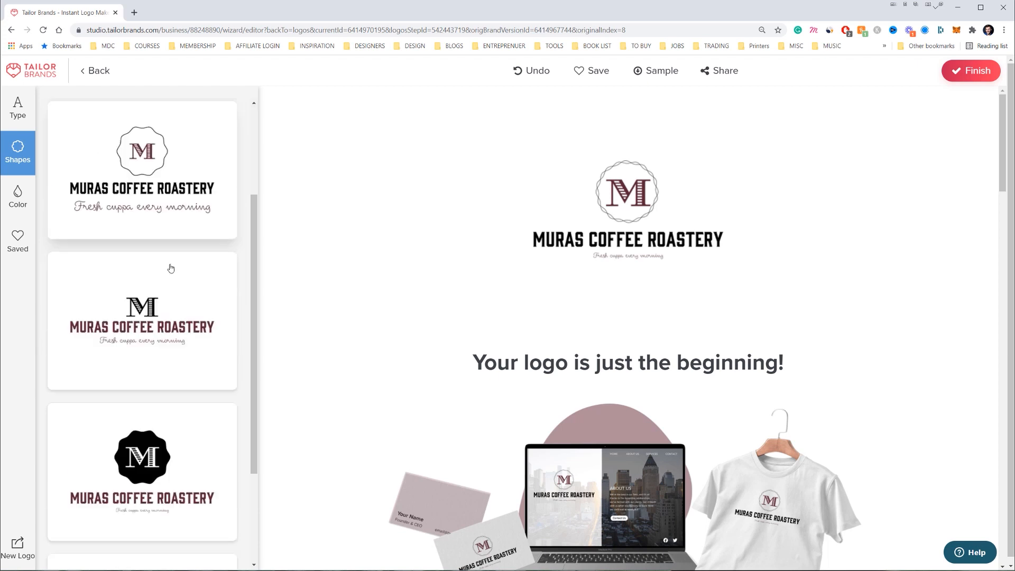
pyautogui.scroll(-1, 212, 286)
pyautogui.scroll(6, 210, 317)
pyautogui.scroll(-6, 203, 338)
pyautogui.scroll(4, 210, 342)
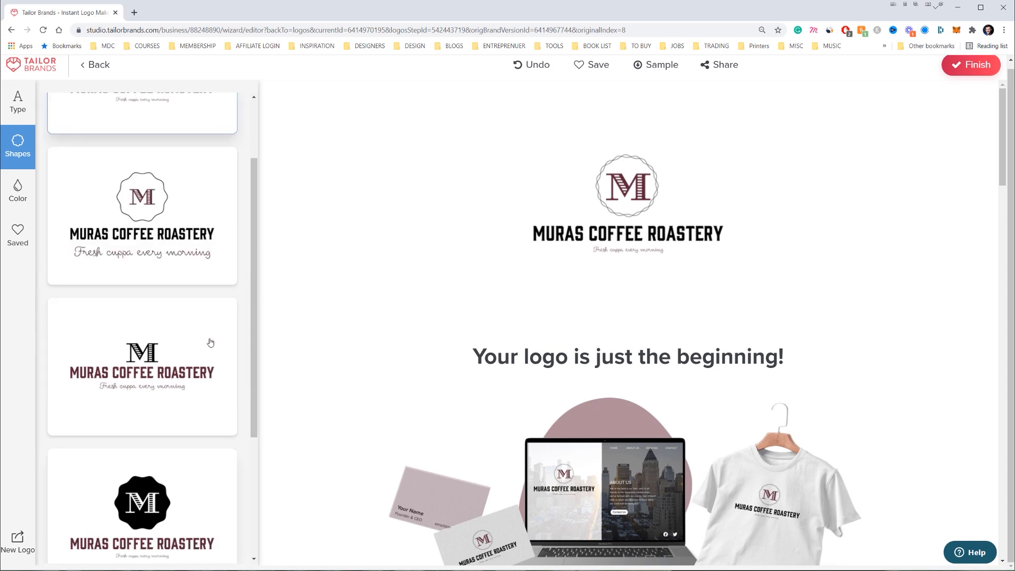
pyautogui.click(170, 247)
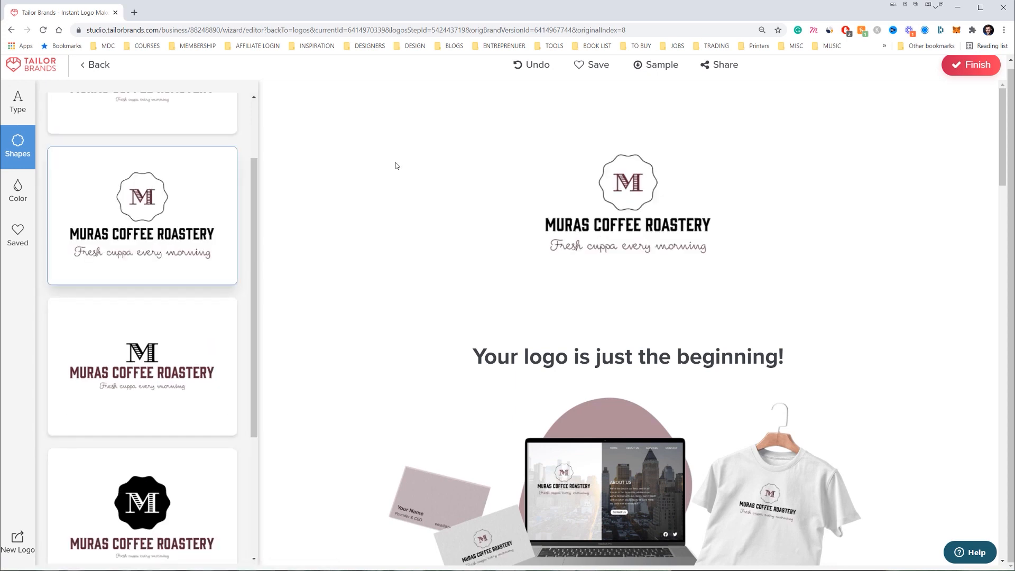
pyautogui.click(973, 72)
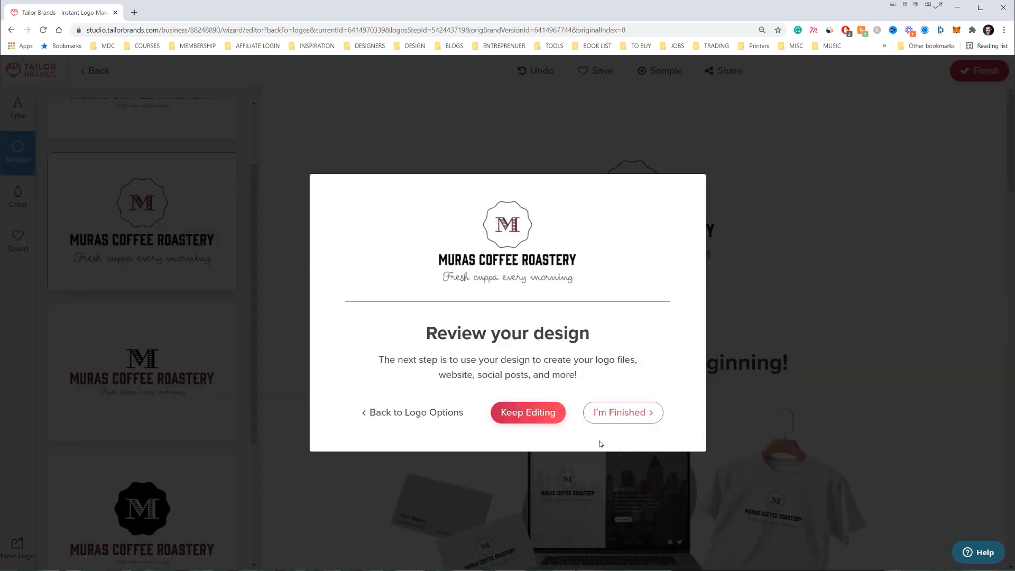
# Confirm the logo is finished and dismiss the welcome message to reach the dashboard
pyautogui.click(606, 415)
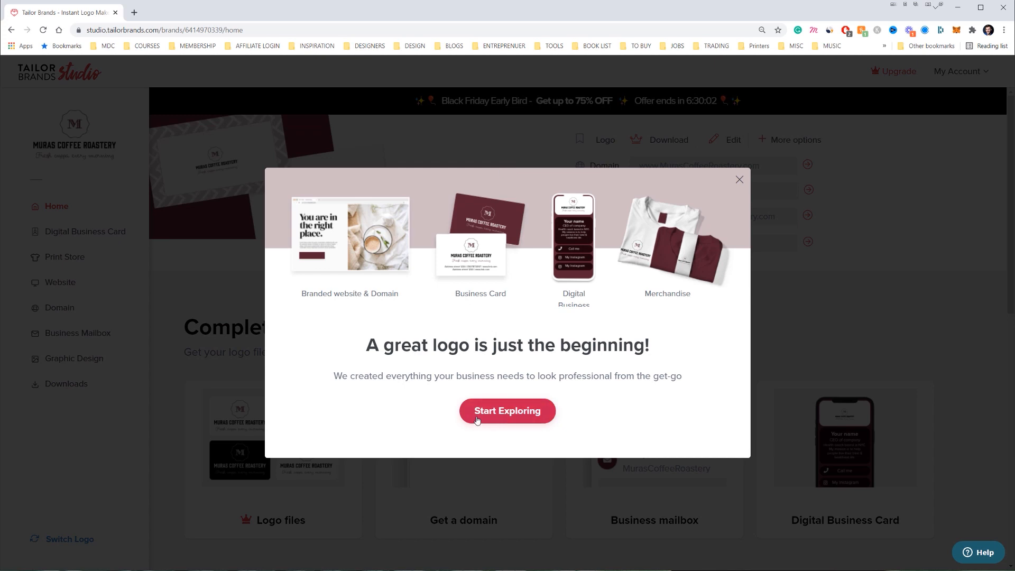
pyautogui.click(477, 420)
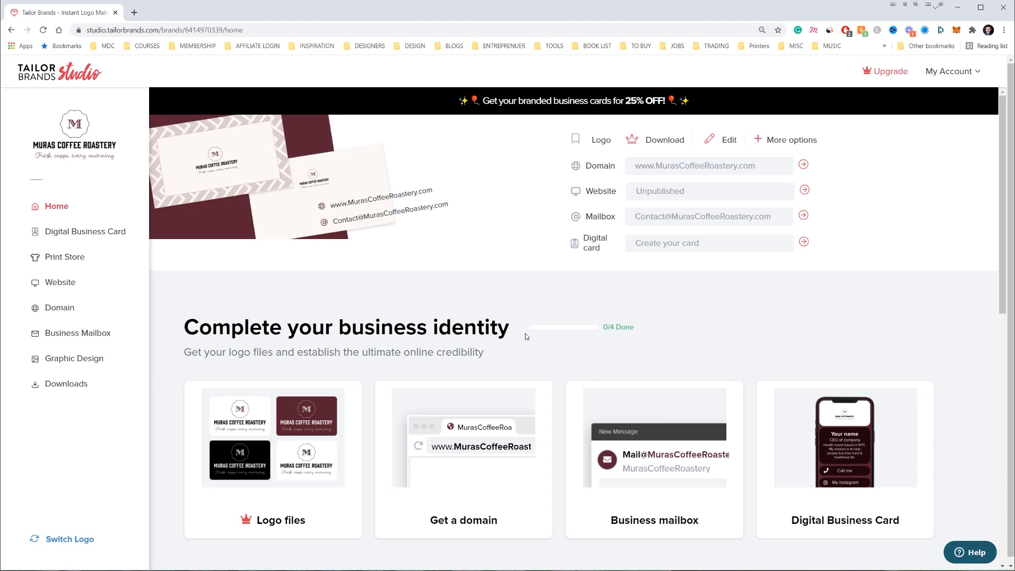
pyautogui.scroll(-1, 589, 303)
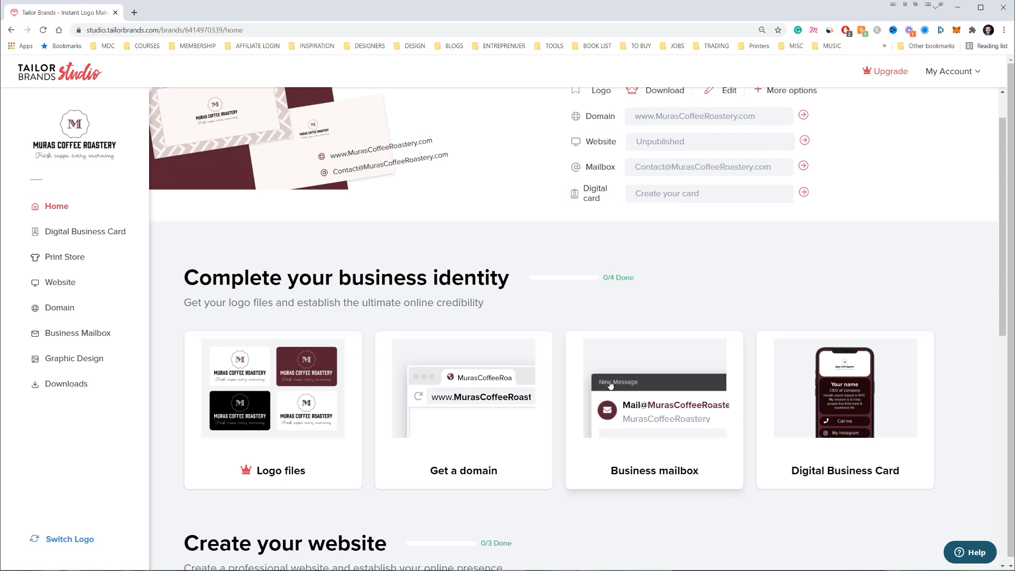
pyautogui.scroll(-6, 609, 376)
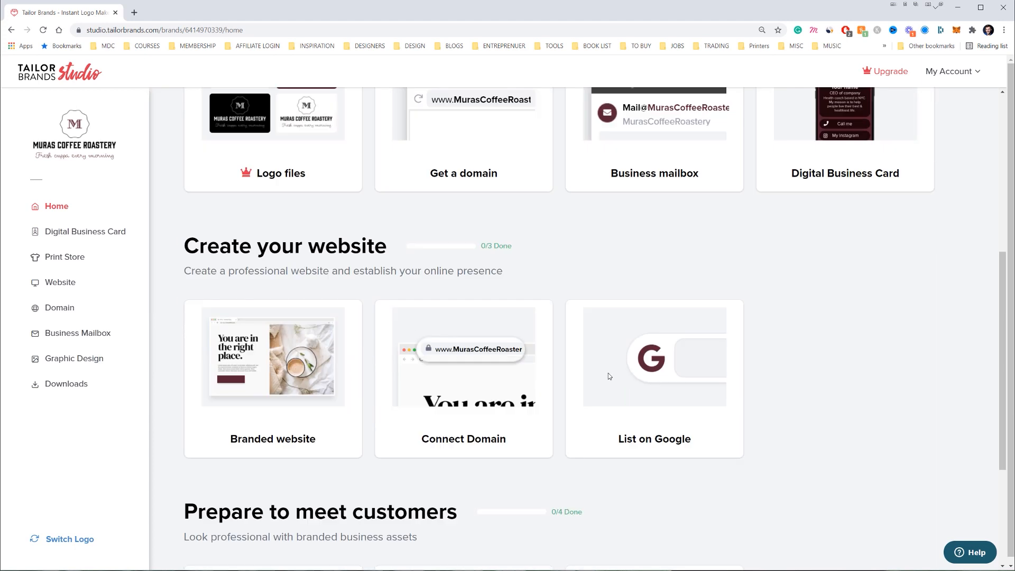
pyautogui.scroll(-3, 475, 317)
# Try downloading the logo files and dismiss the High Quality Logo upgrade offer
pyautogui.rightClick(413, 249)
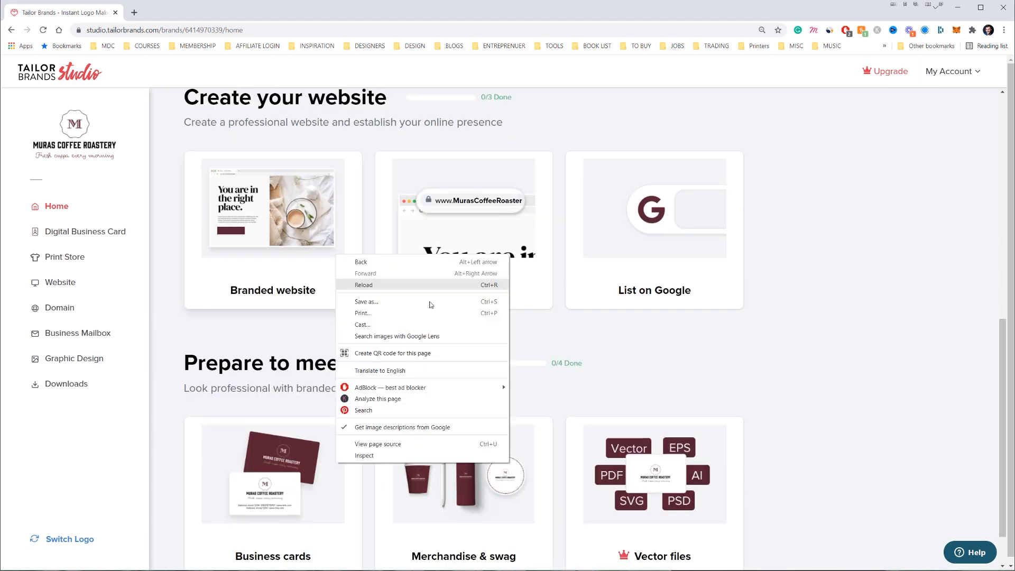
pyautogui.click(272, 359)
pyautogui.scroll(-1, 272, 358)
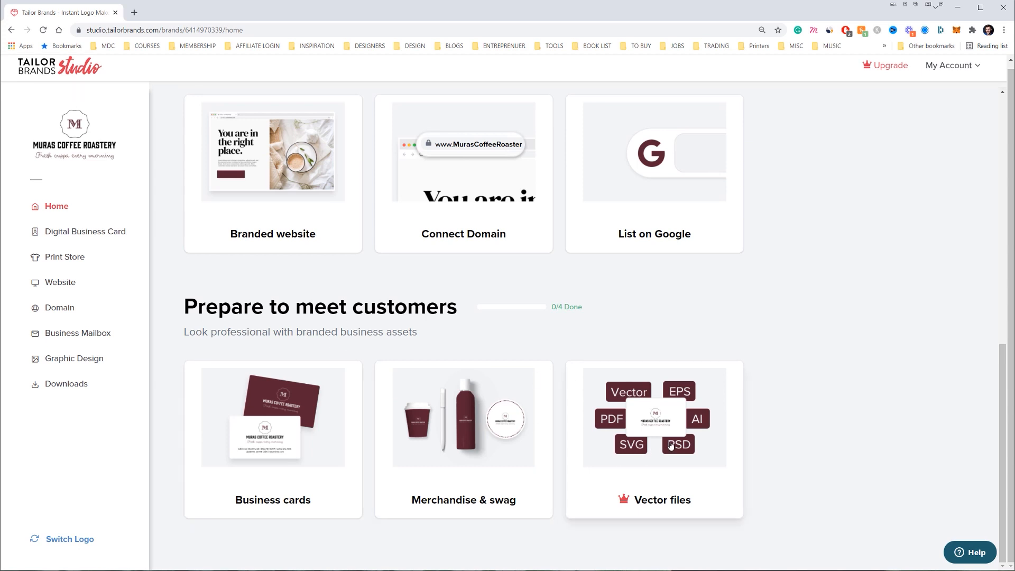
pyautogui.scroll(10, 671, 445)
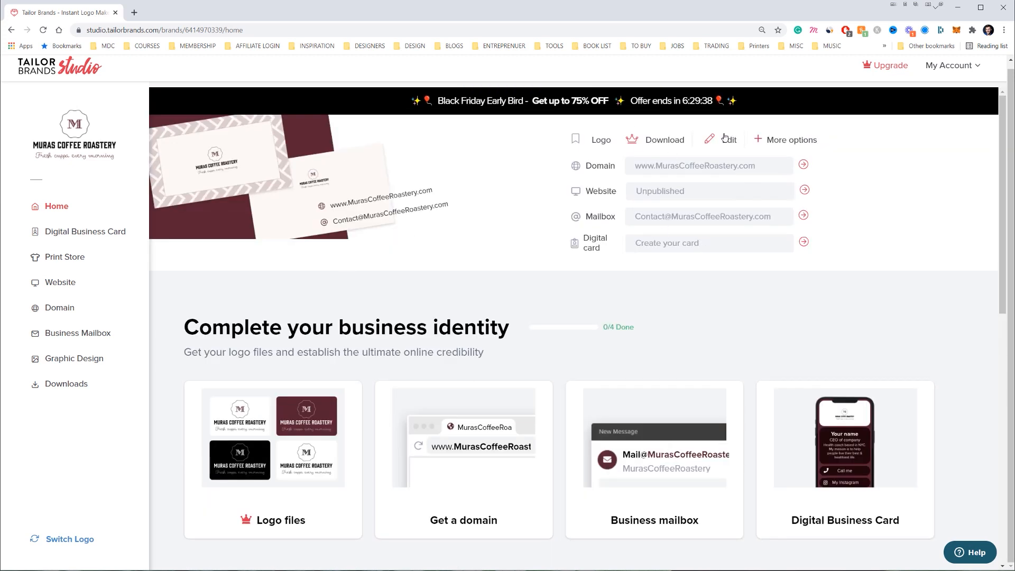
pyautogui.click(661, 140)
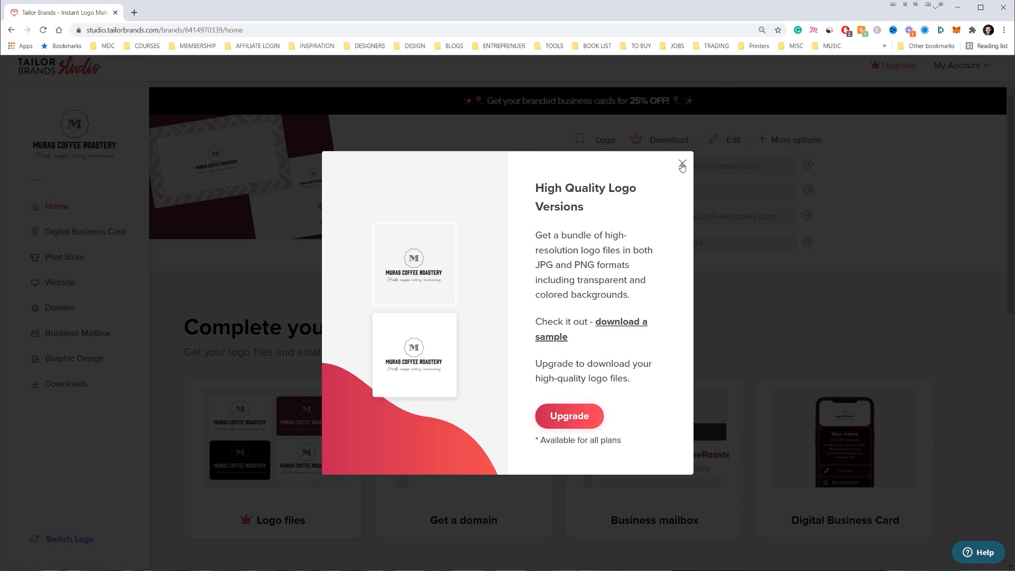
pyautogui.click(682, 165)
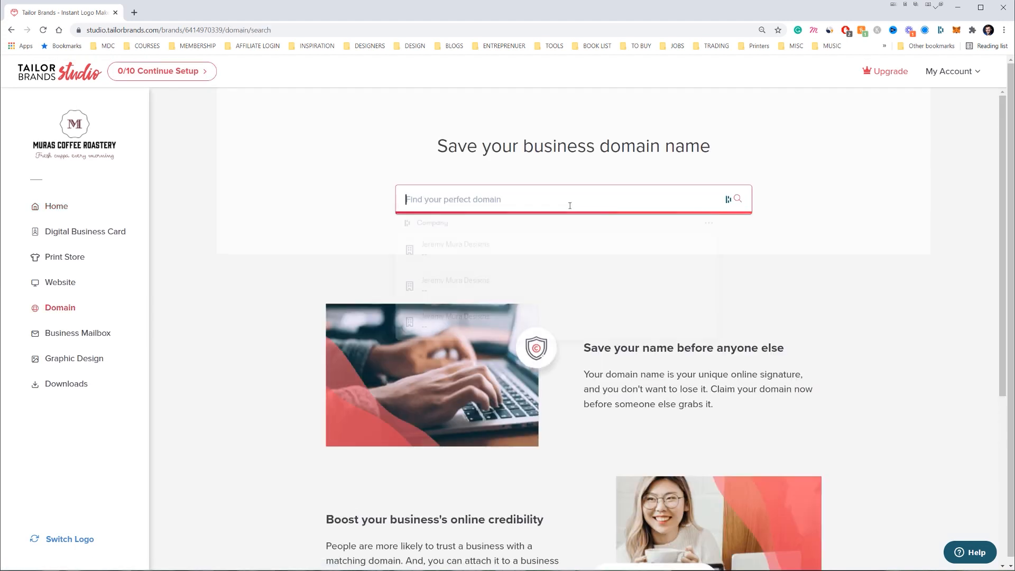
# Pick muracoffeeroastery.com from a 'Mura coffee roastery' search, compare 5-year pricing, keep 1 year, then return home
pyautogui.write('Mura coffee roastery')
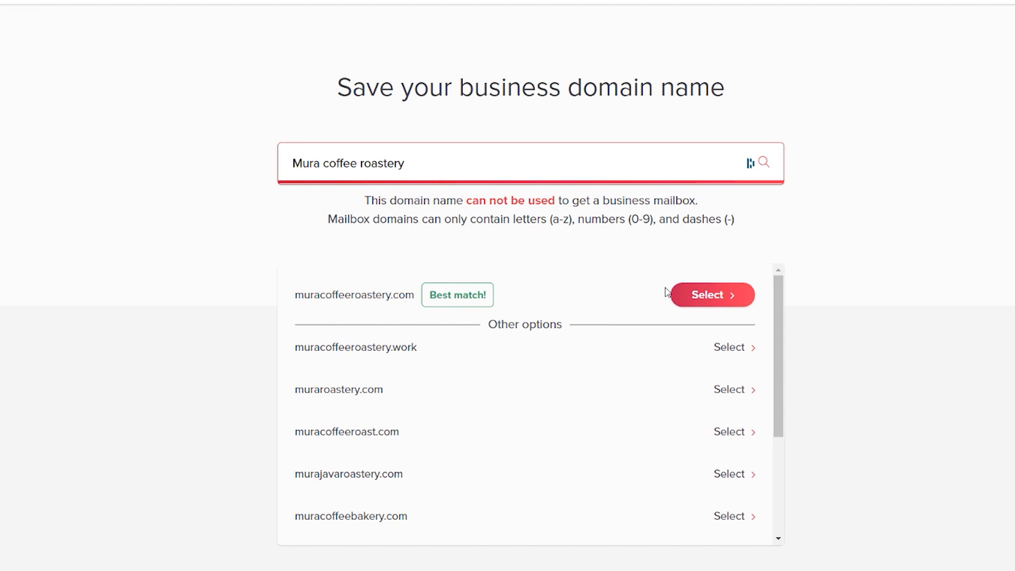
pyautogui.click(687, 297)
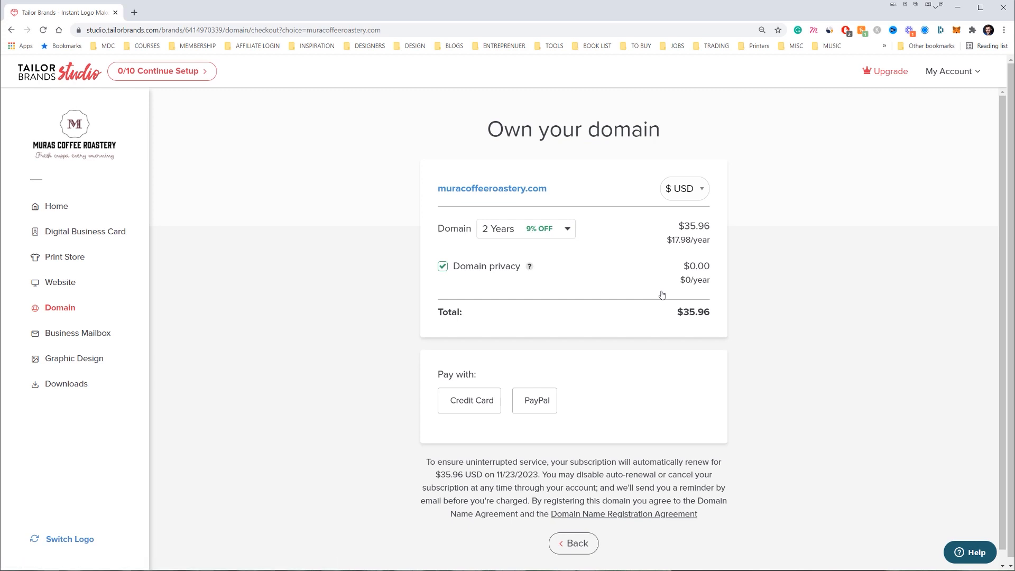
pyautogui.click(505, 228)
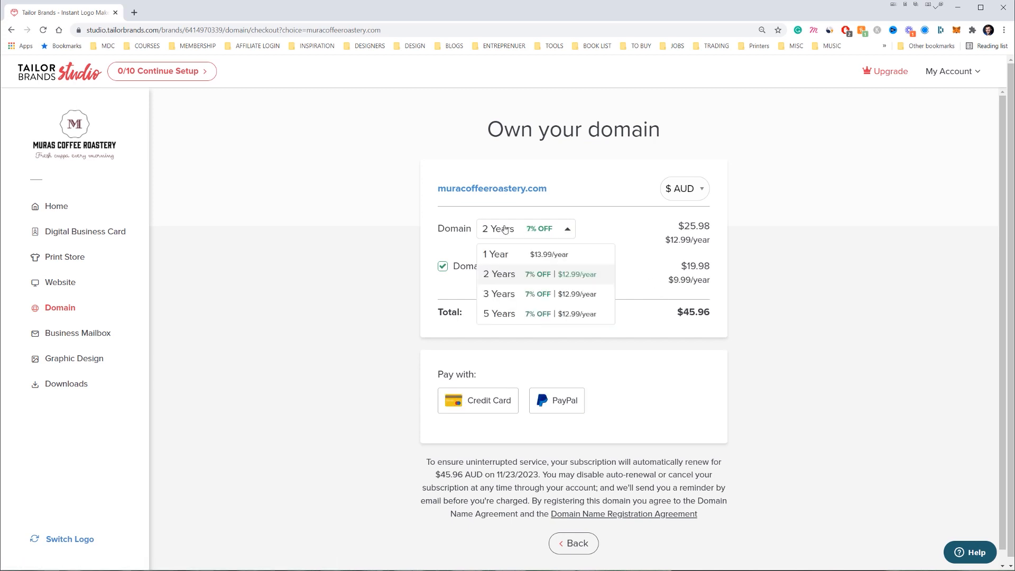
pyautogui.click(522, 248)
pyautogui.click(534, 239)
pyautogui.click(529, 311)
pyautogui.click(535, 236)
pyautogui.click(526, 244)
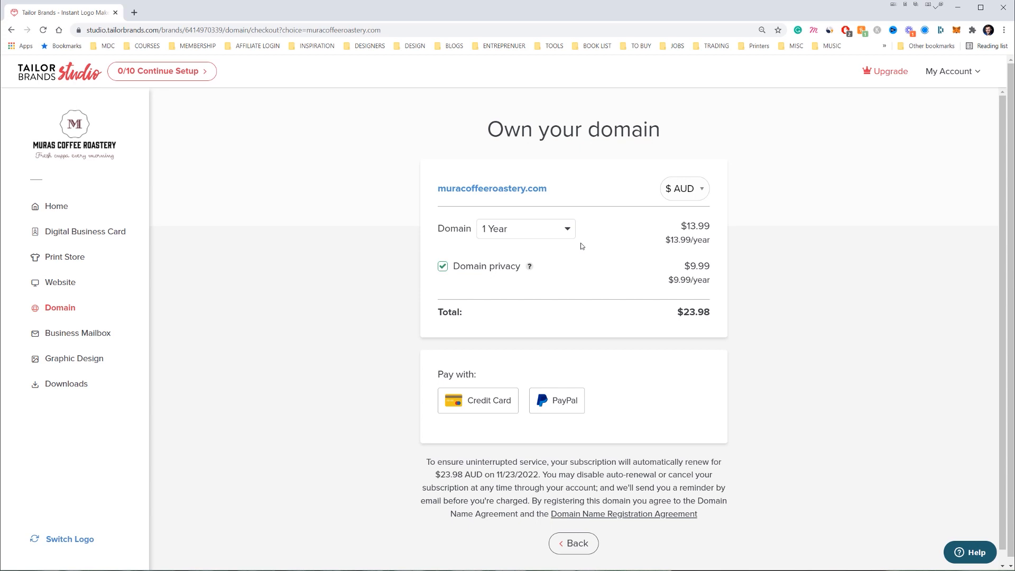
pyautogui.click(54, 207)
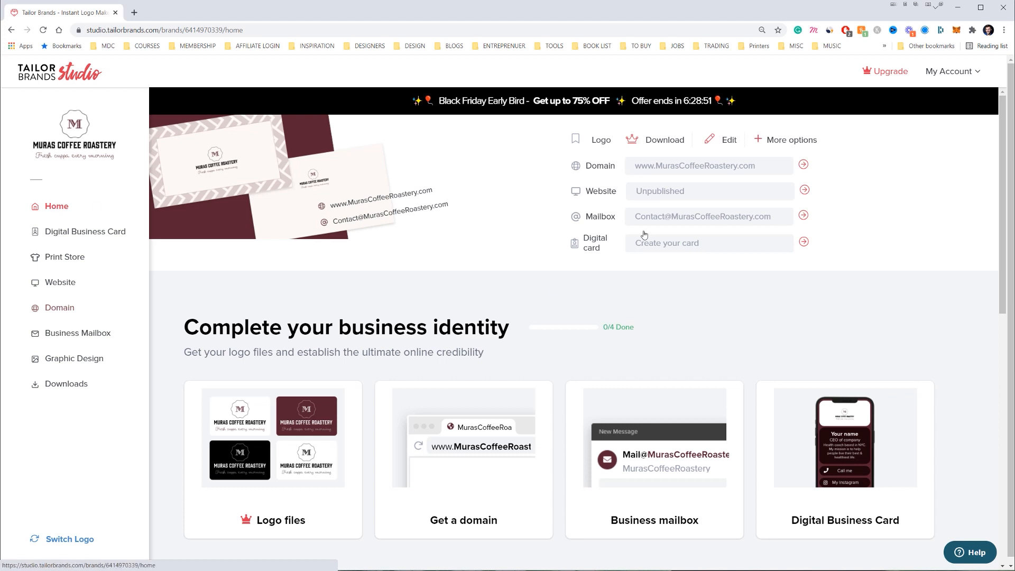
# Open the business email account offer from the dashboard
pyautogui.scroll(-2, 591, 208)
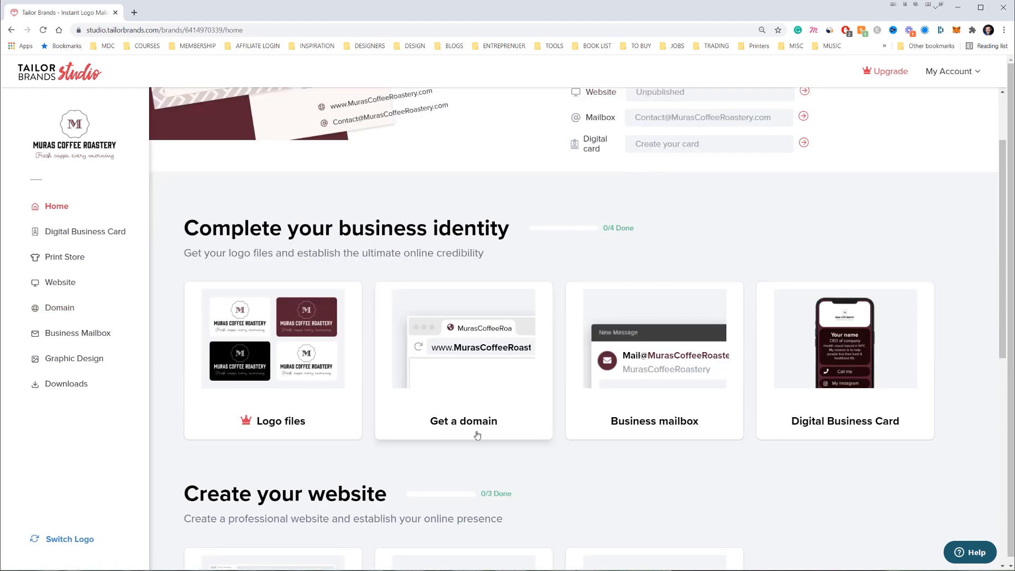
pyautogui.moveTo(617, 226); pyautogui.dragTo(640, 224)
pyautogui.click(638, 230)
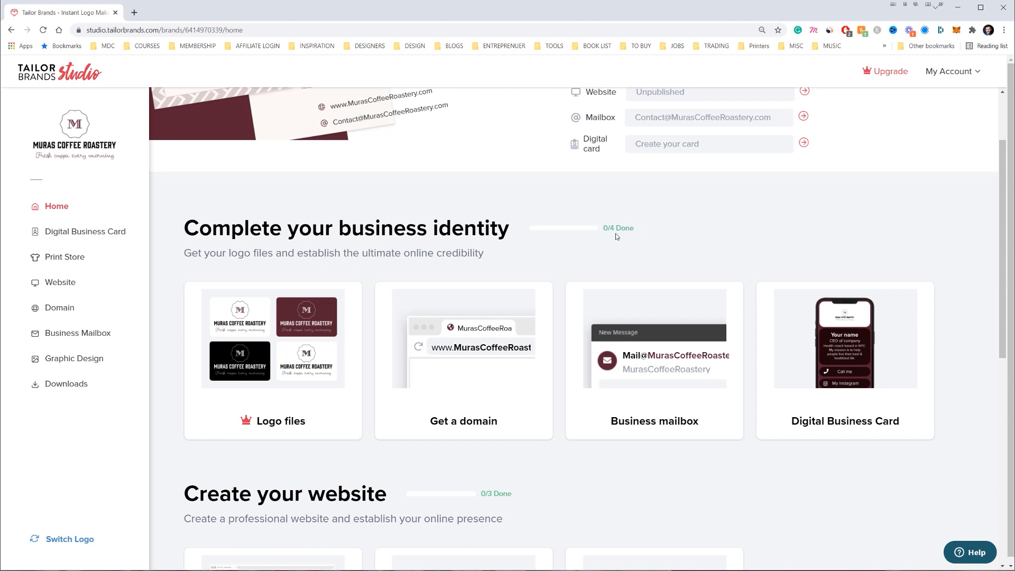
pyautogui.click(661, 364)
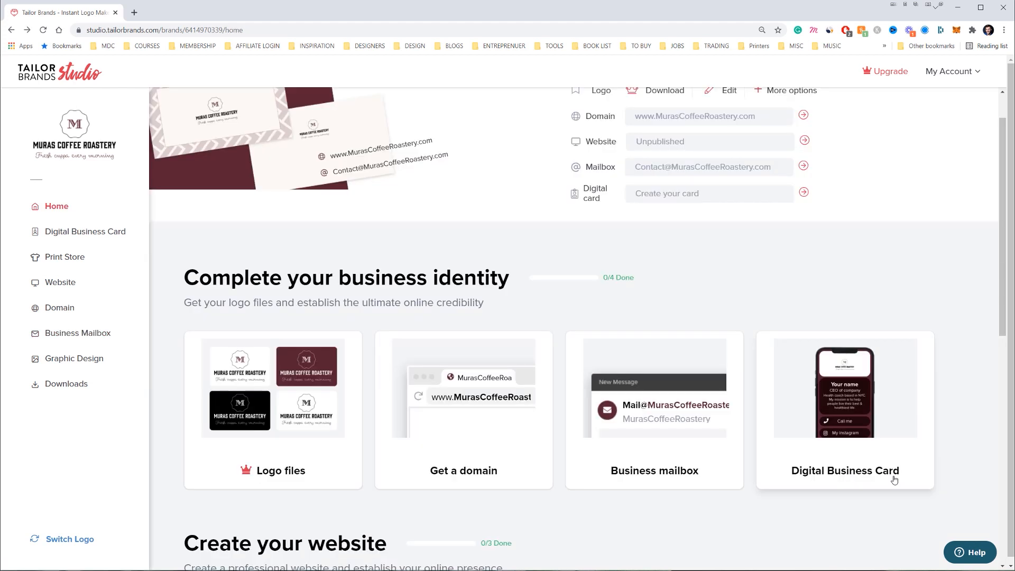
# Open the Digital Business Card introduction and start creating a custom card
pyautogui.click(848, 420)
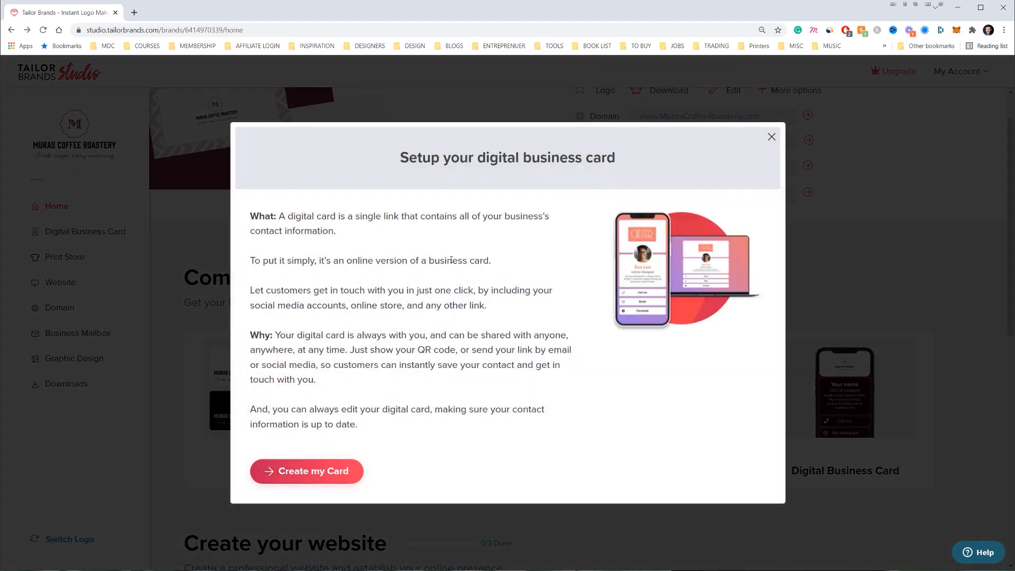
pyautogui.moveTo(313, 224); pyautogui.dragTo(434, 365)
pyautogui.click(434, 365)
pyautogui.click(304, 473)
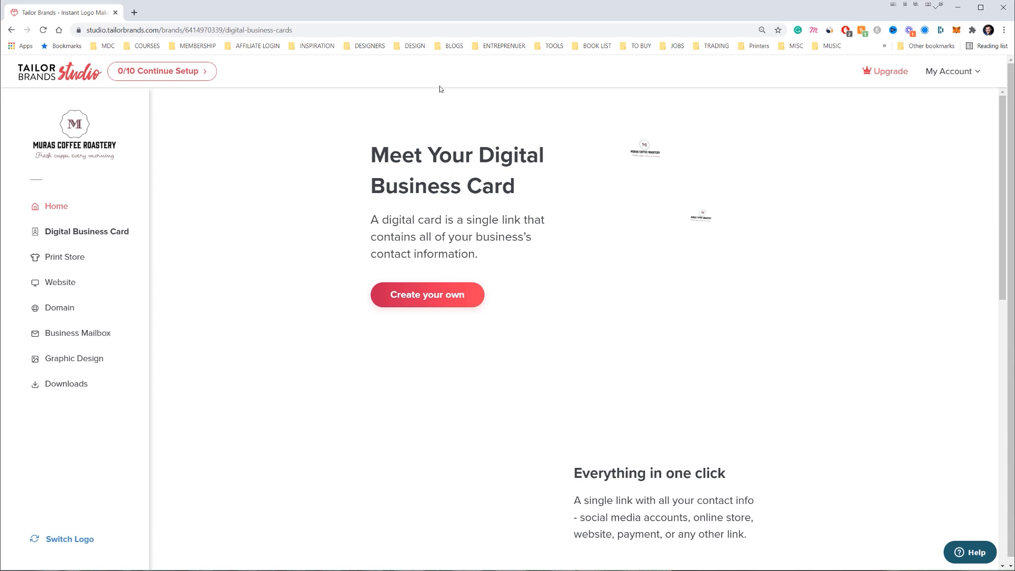
pyautogui.scroll(-10, 690, 174)
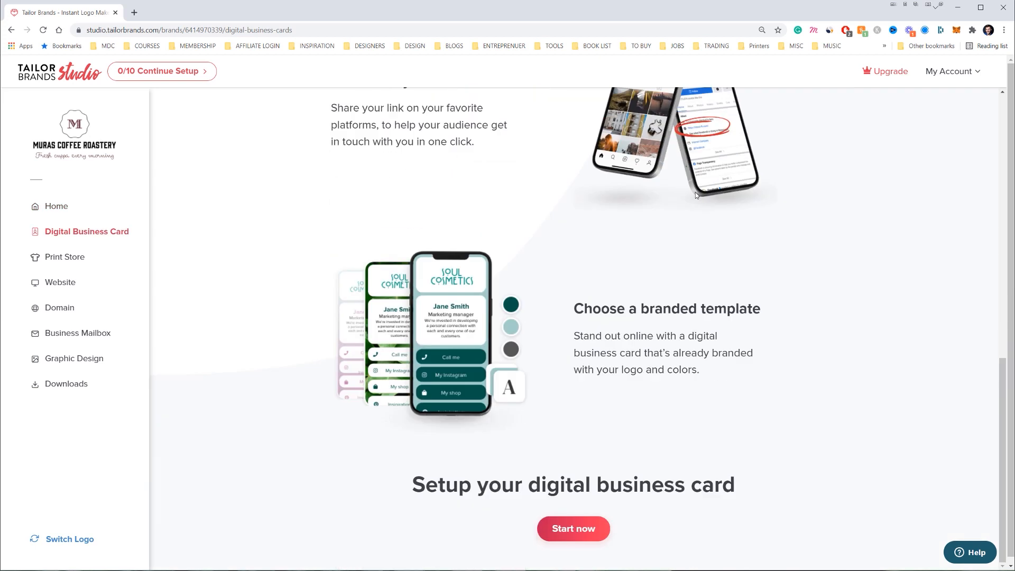
pyautogui.click(571, 527)
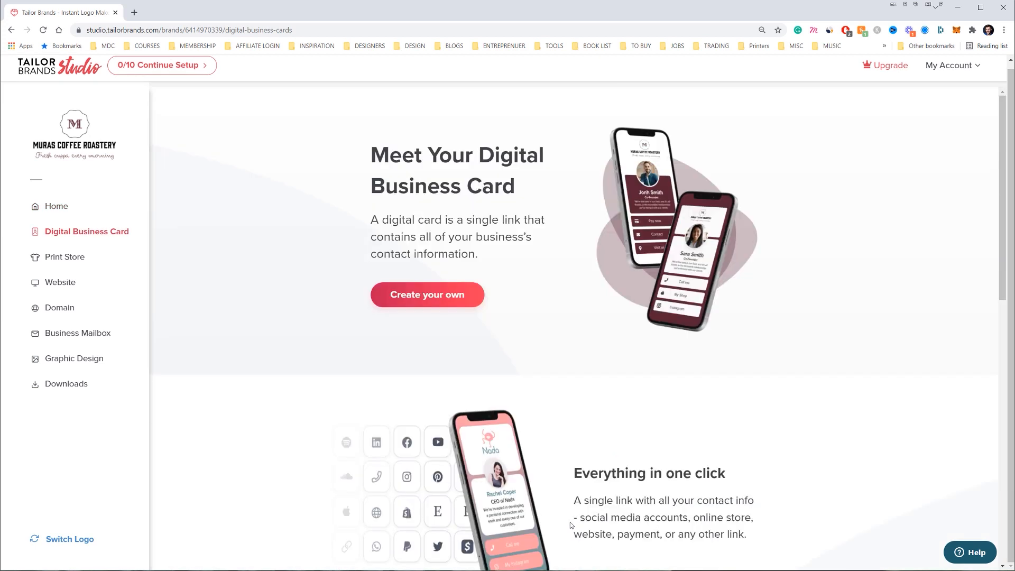
pyautogui.click(434, 299)
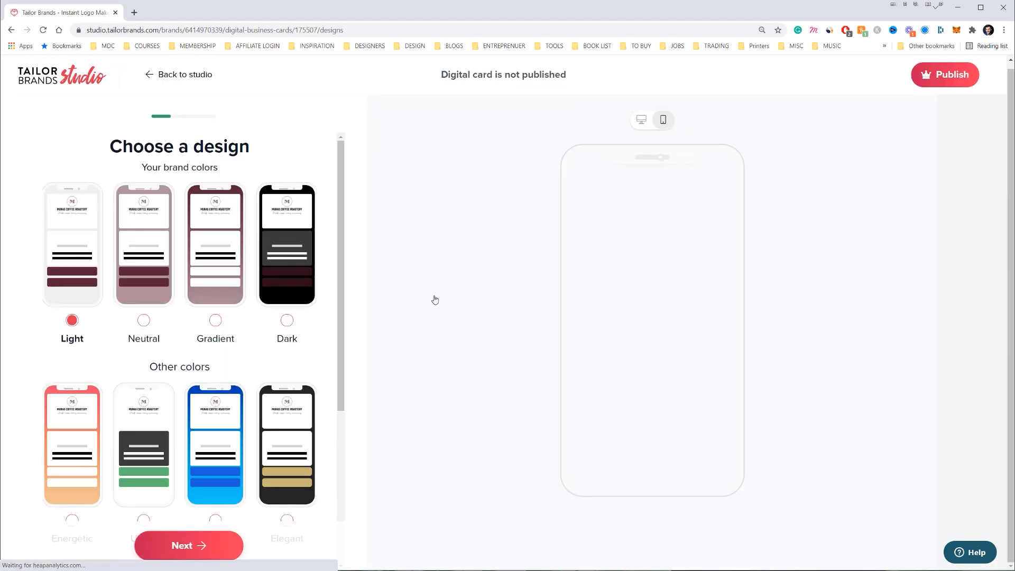
# Try the Neutral design, settle on Elegant, and toggle the card's logo off and back on
pyautogui.scroll(-5, 215, 217)
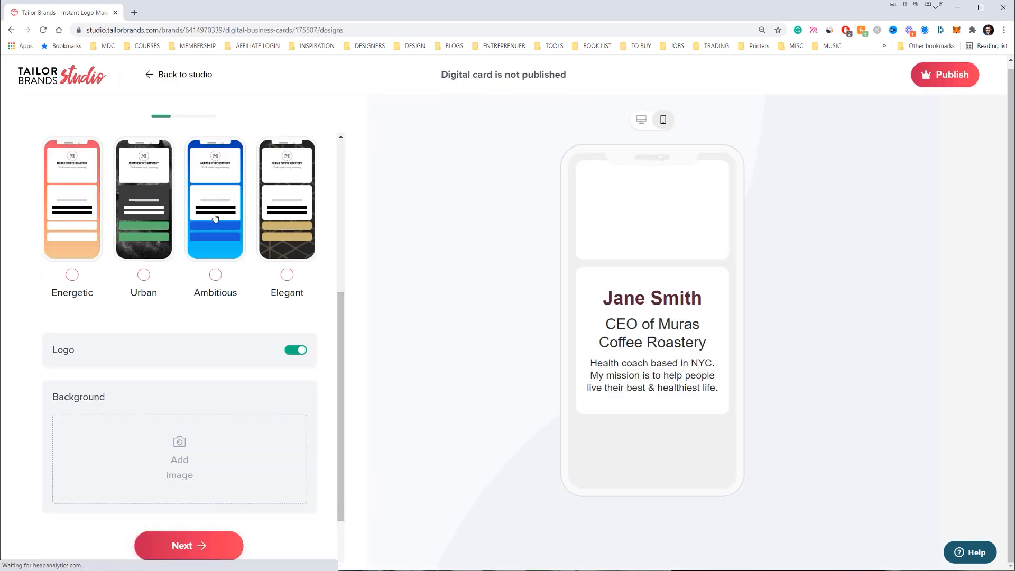
pyautogui.scroll(3, 218, 223)
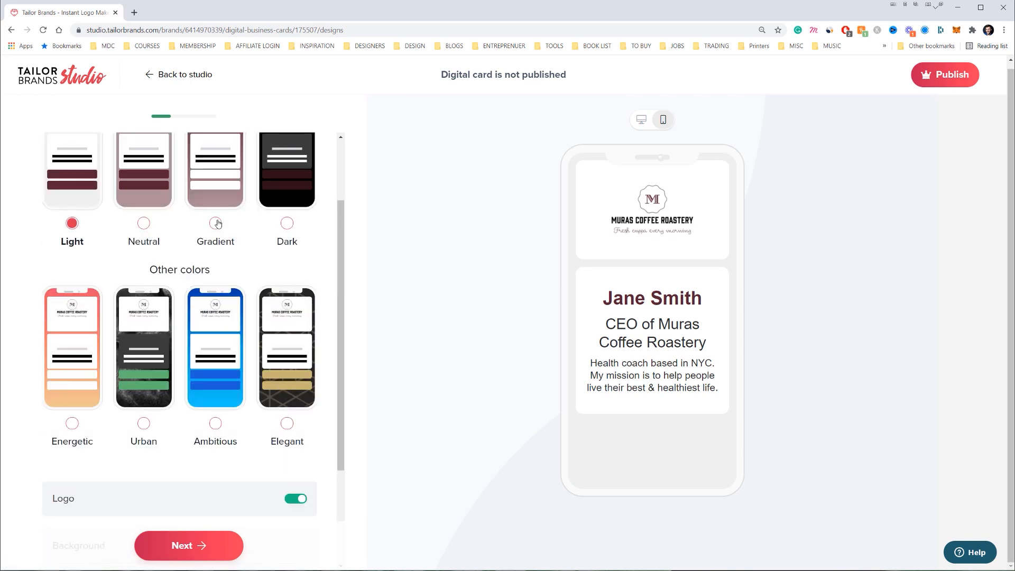
pyautogui.scroll(2, 218, 224)
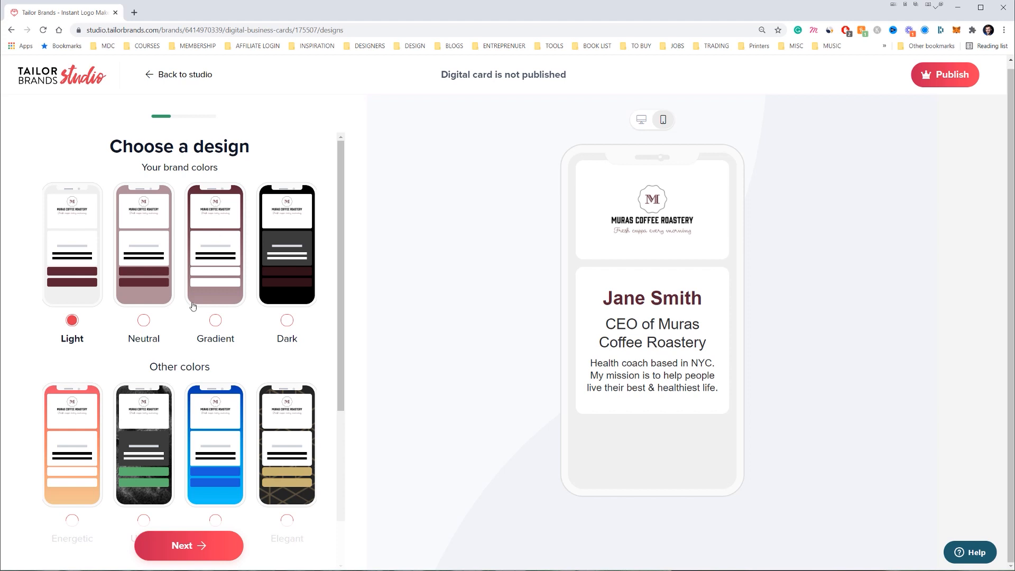
pyautogui.click(139, 267)
pyautogui.click(288, 495)
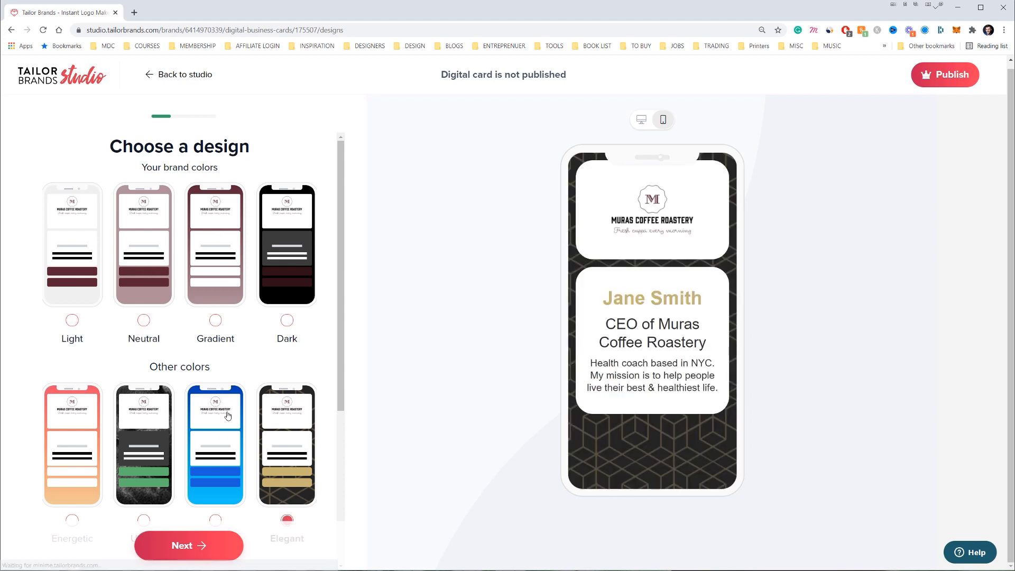
pyautogui.scroll(-5, 256, 308)
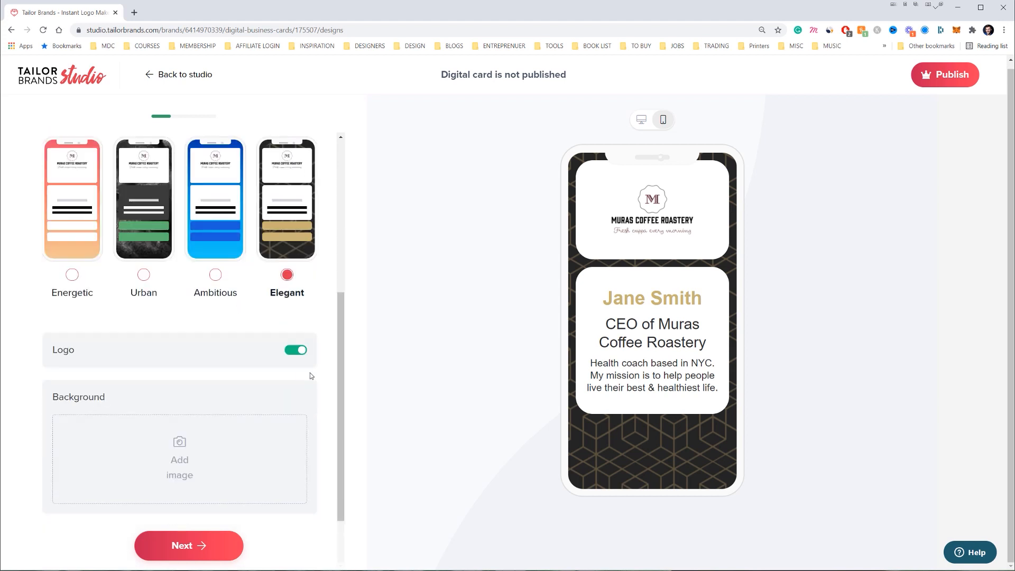
pyautogui.click(301, 352)
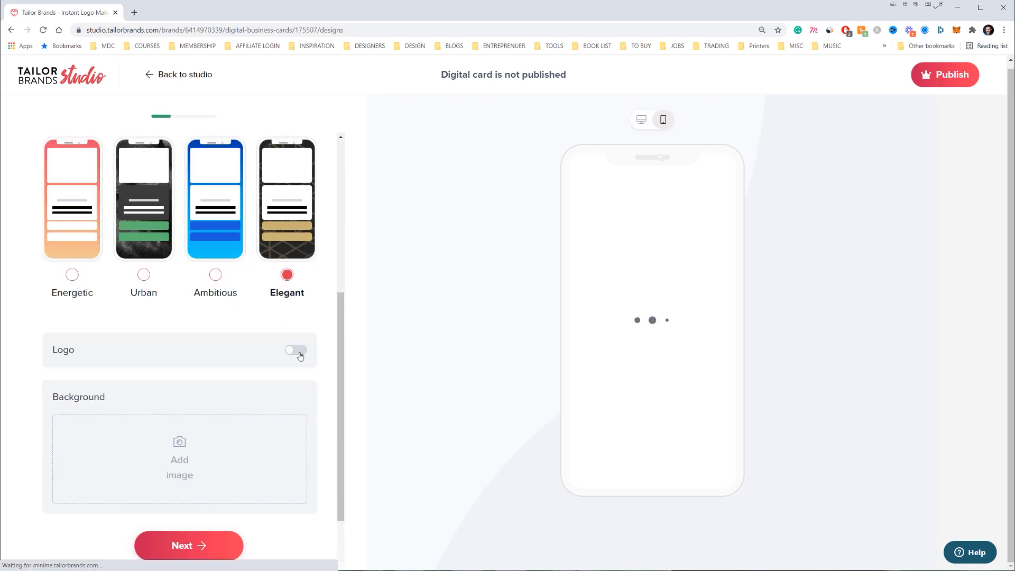
pyautogui.click(299, 352)
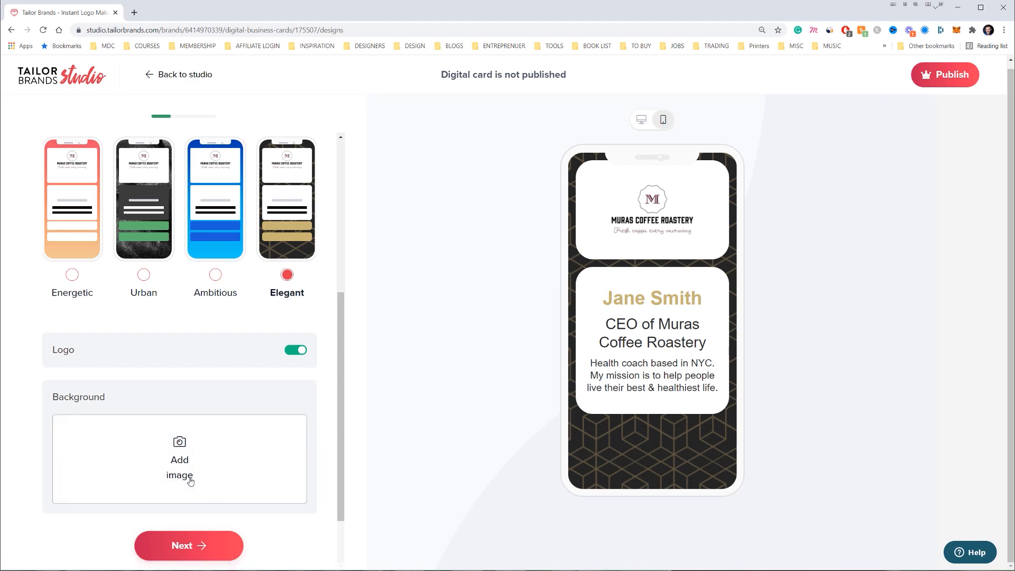
pyautogui.hotkey('ctrl', 't')
# Search Unsplash for coffee photos
pyautogui.write('unsplash')
pyautogui.press('Return')
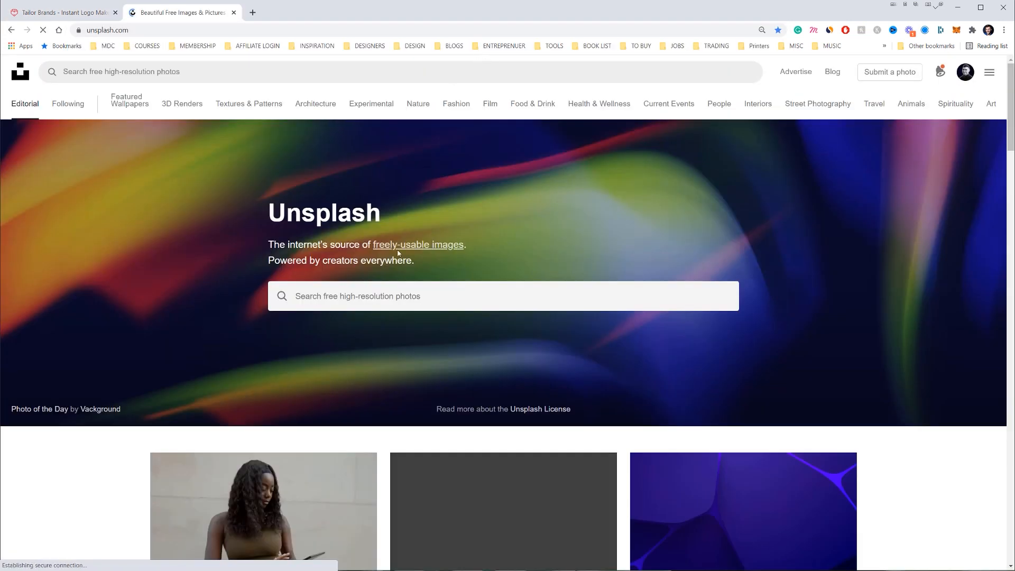
pyautogui.click(367, 294)
pyautogui.write('coffee')
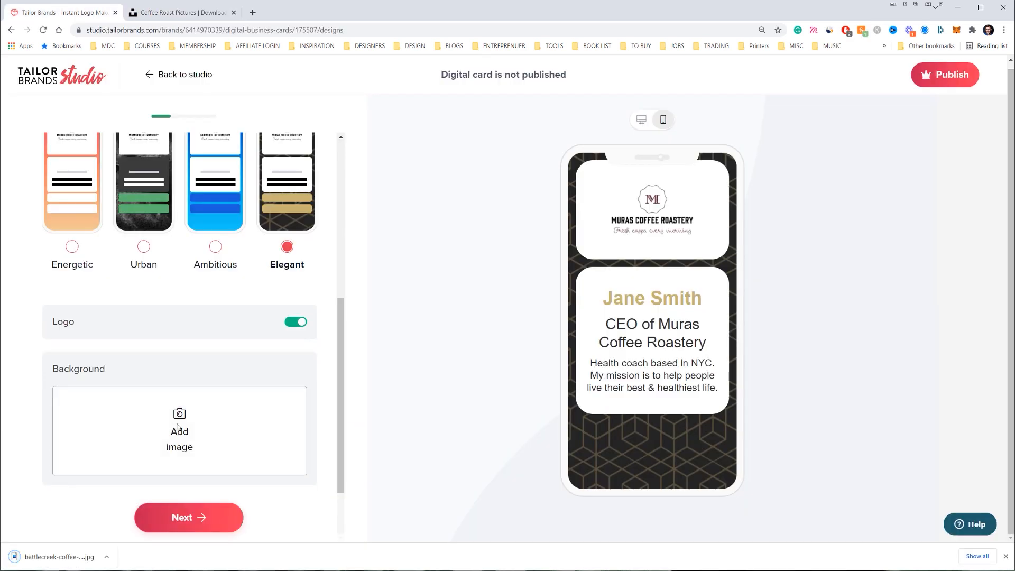
# Upload the downloaded coffee photo as the card background and check desktop and mobile previews
pyautogui.click(174, 431)
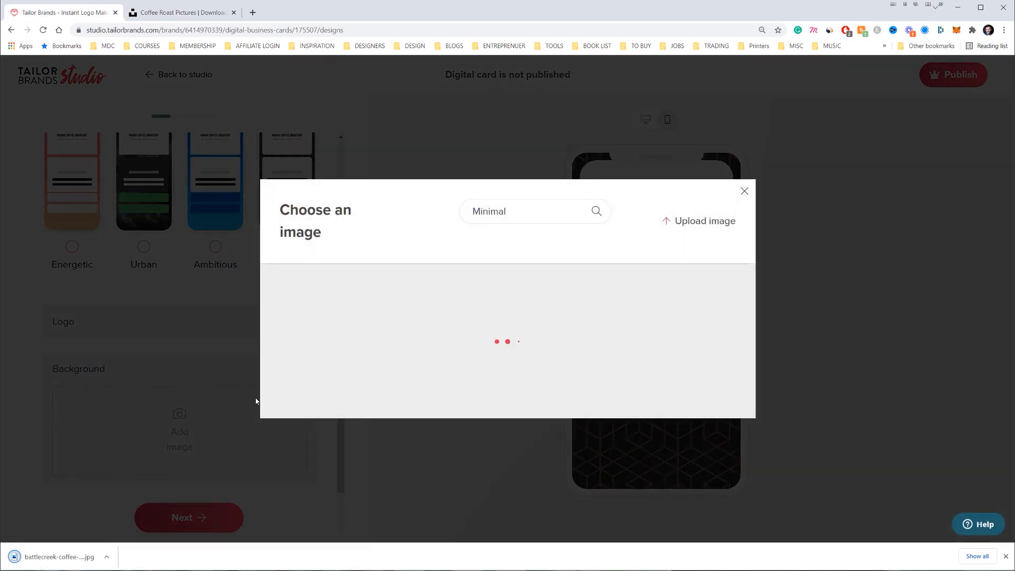
pyautogui.scroll(-2, 501, 337)
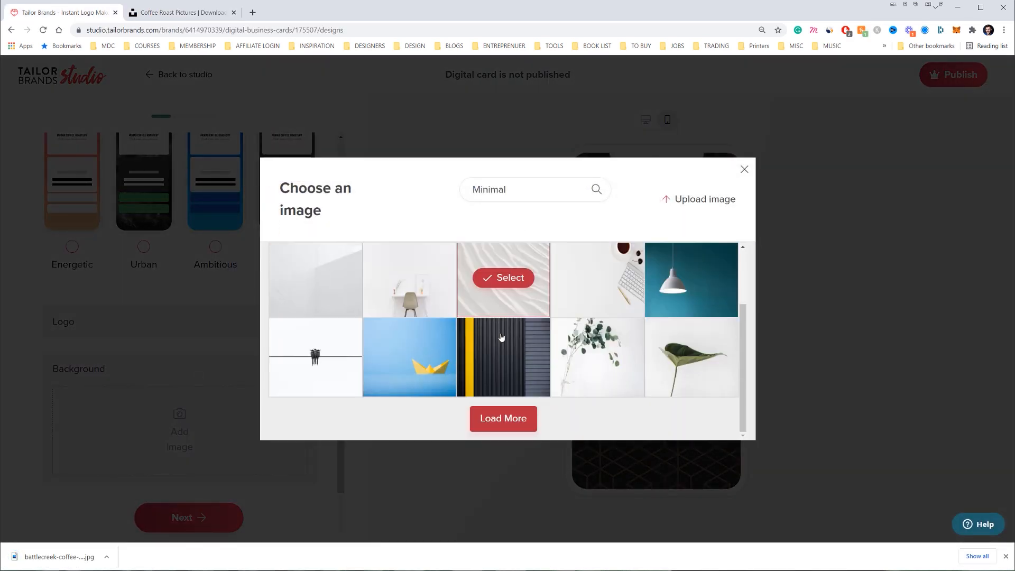
pyautogui.click(682, 199)
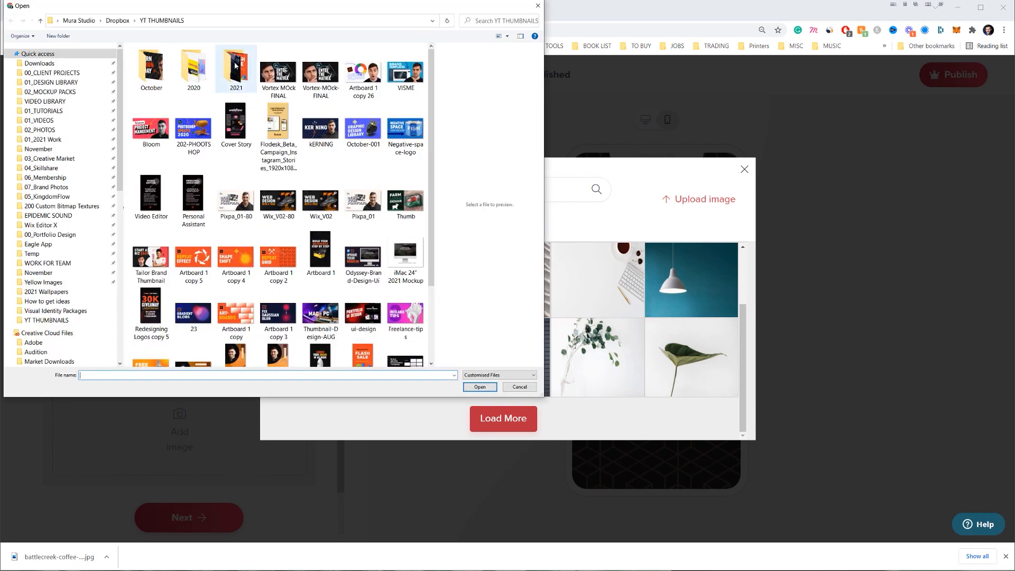
pyautogui.click(40, 63)
pyautogui.click(183, 62)
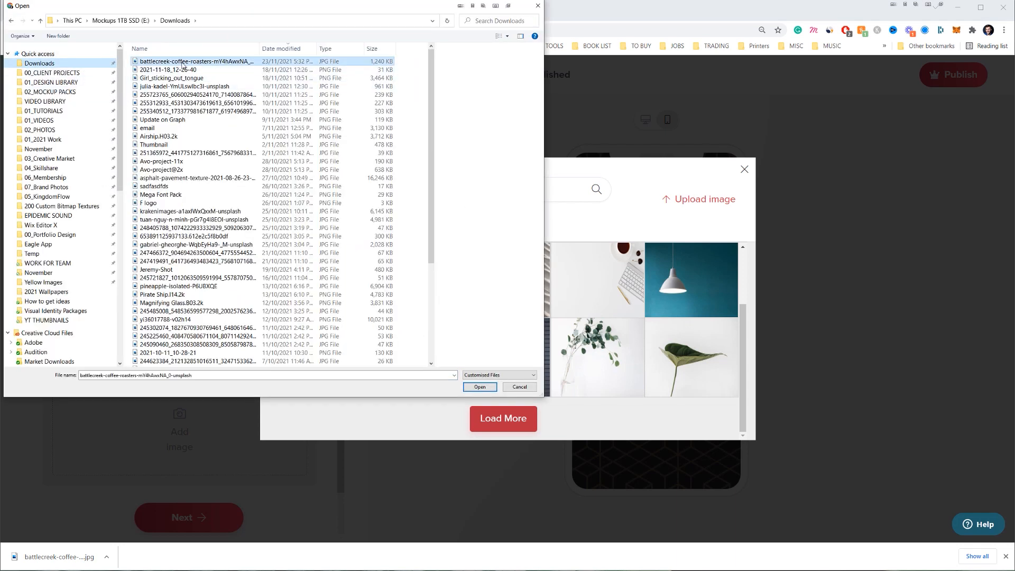
pyautogui.doubleClick(182, 62)
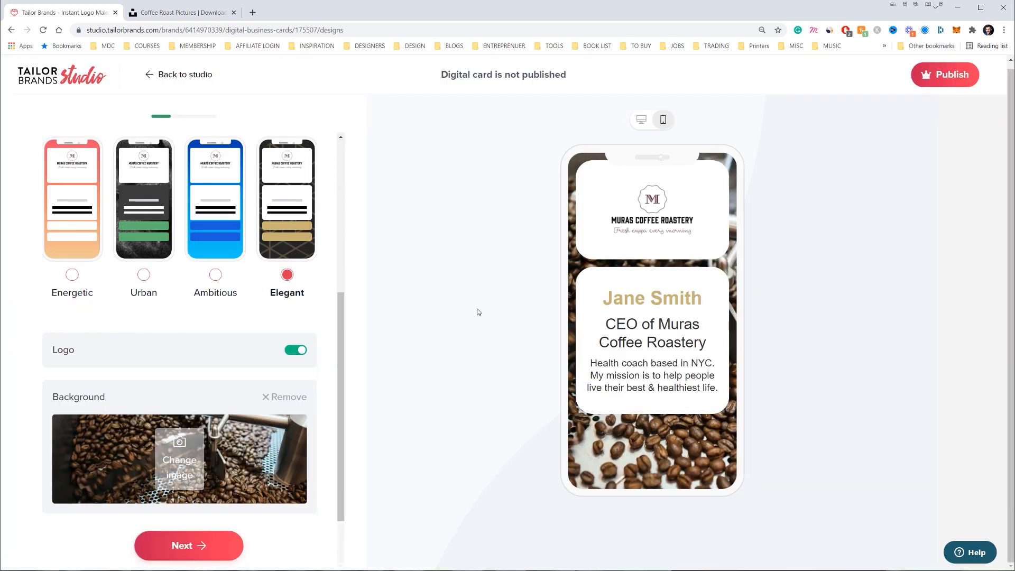
pyautogui.click(642, 119)
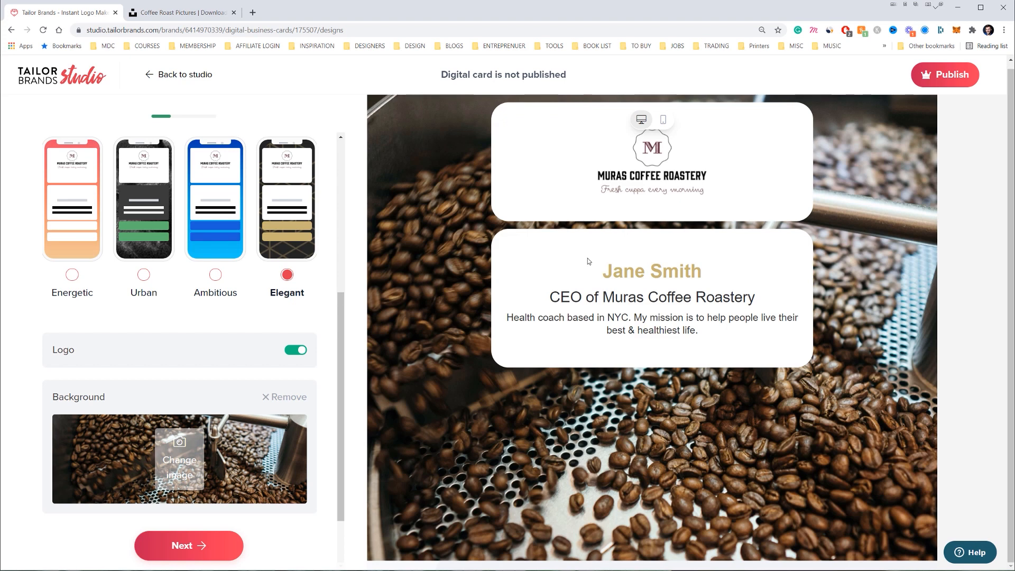
pyautogui.click(663, 120)
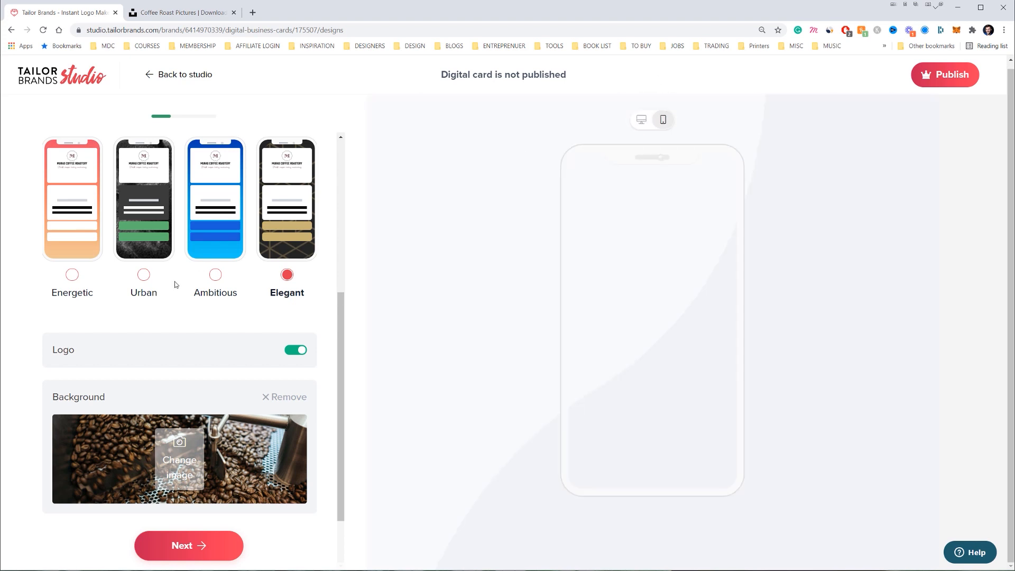
pyautogui.scroll(5, 229, 507)
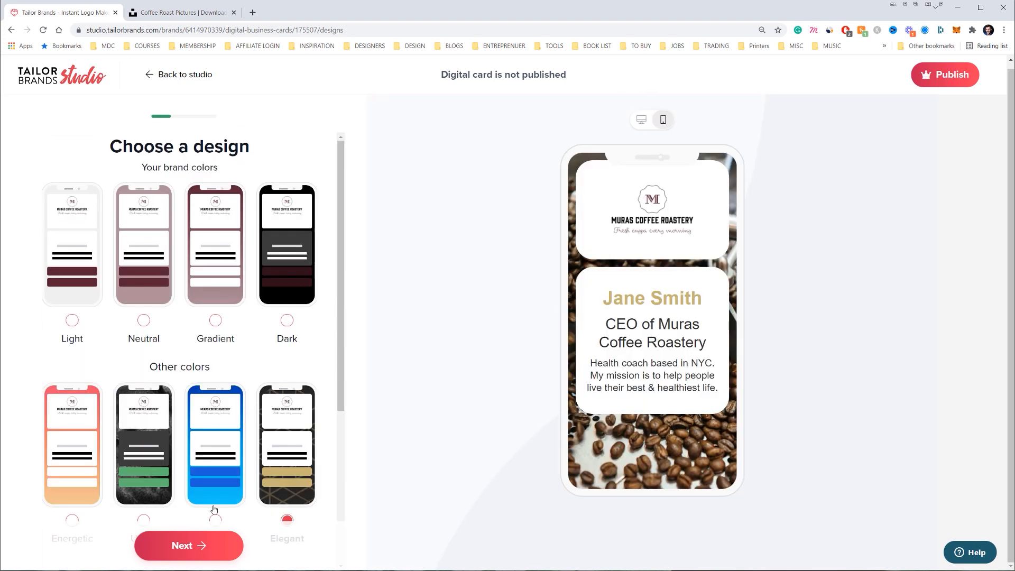
pyautogui.click(215, 545)
# Replace the sample name on the card with the owner's full name
pyautogui.click(135, 301)
pyautogui.hotkey('ctrl', 'a')
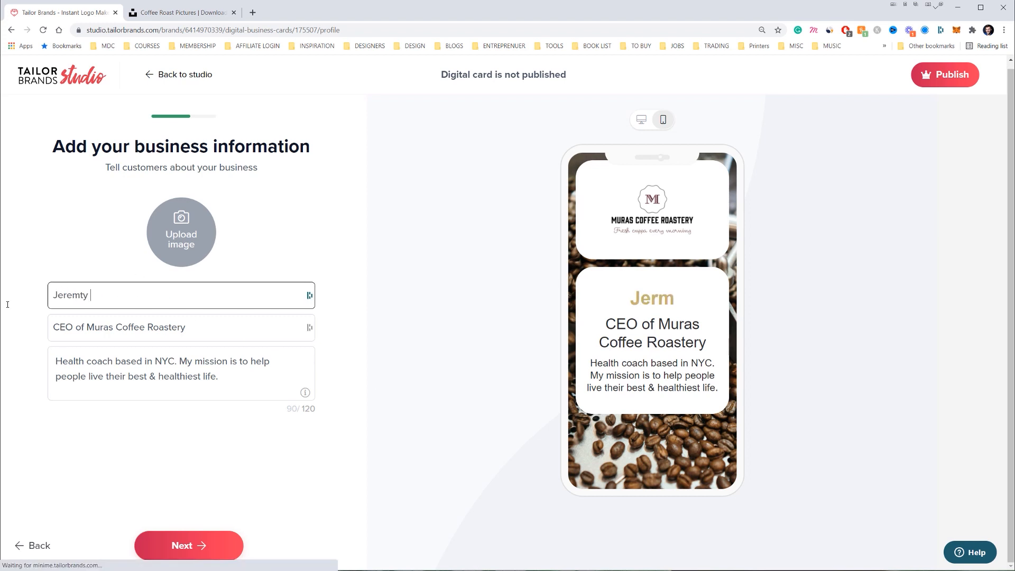
# Edit the arabica coffee description, removing 'and' and ending it with 'coffees.'
pyautogui.doubleClick(130, 327)
pyautogui.click(200, 339)
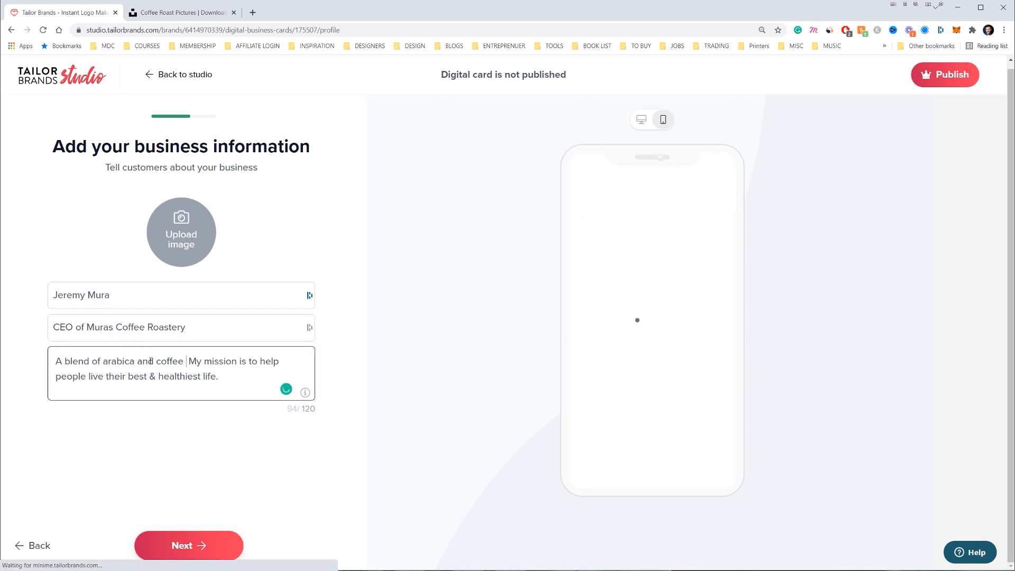
pyautogui.doubleClick(148, 362)
pyautogui.press('BackSpace')
pyautogui.click(167, 362)
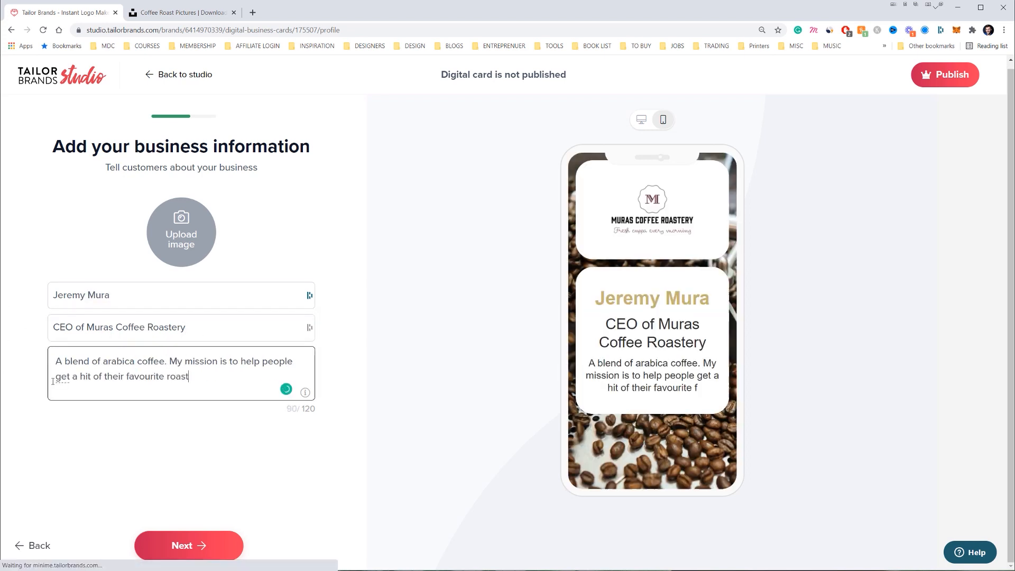
pyautogui.write('s.')
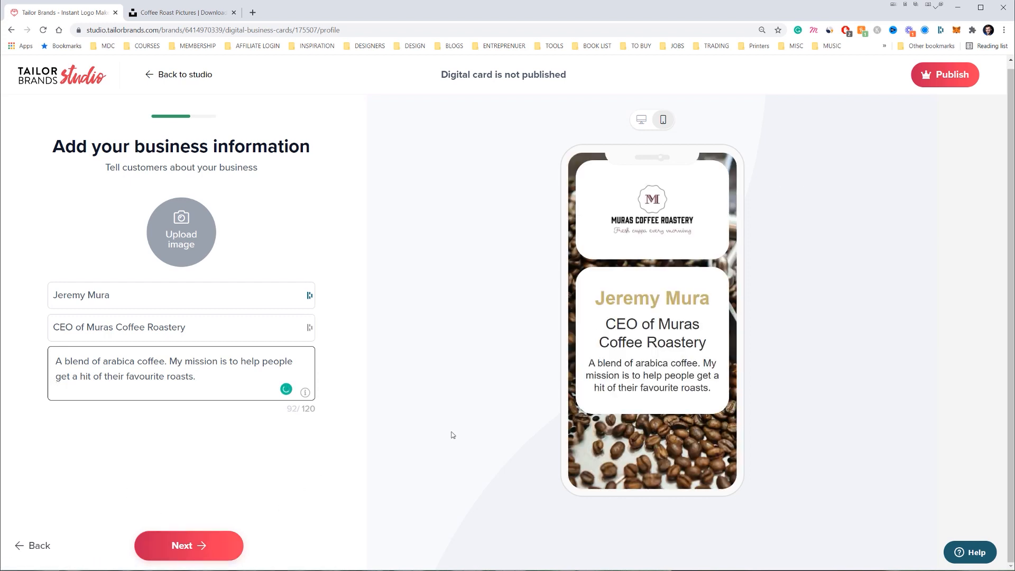
pyautogui.click(217, 546)
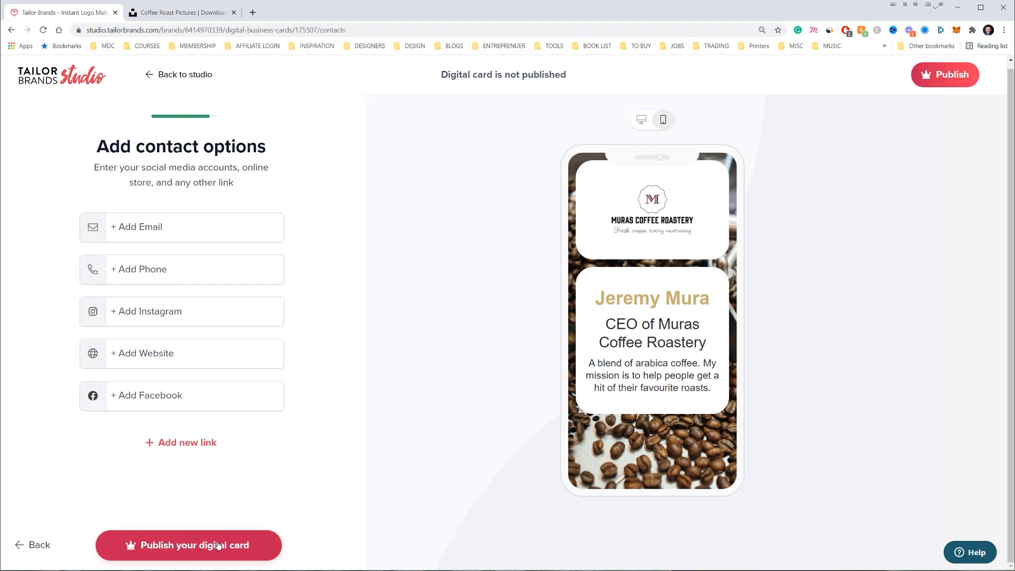
# Add the owner's Instagram handle as a contact link, skipping phone and email
pyautogui.click(153, 317)
pyautogui.press('Return')
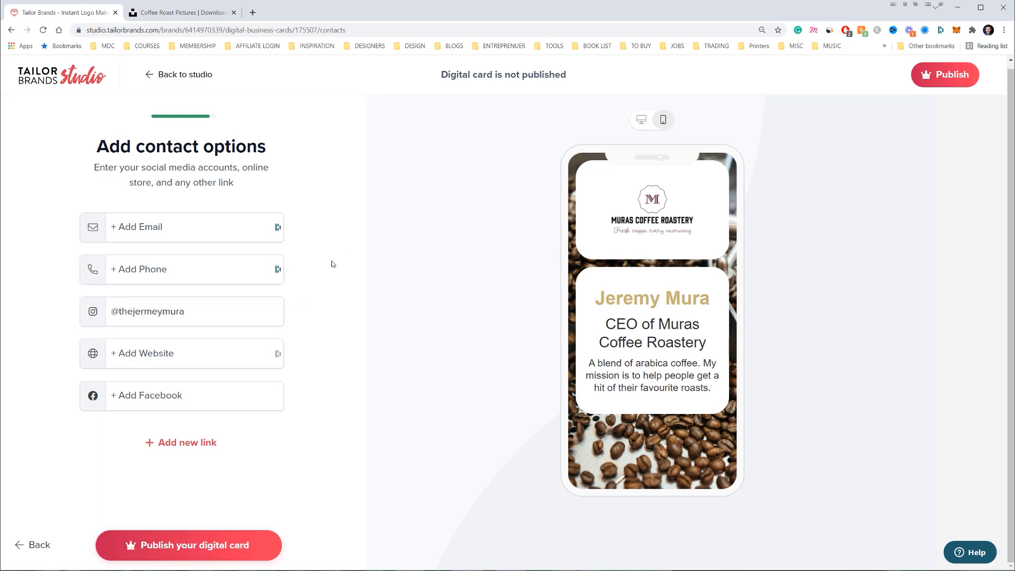
pyautogui.click(174, 273)
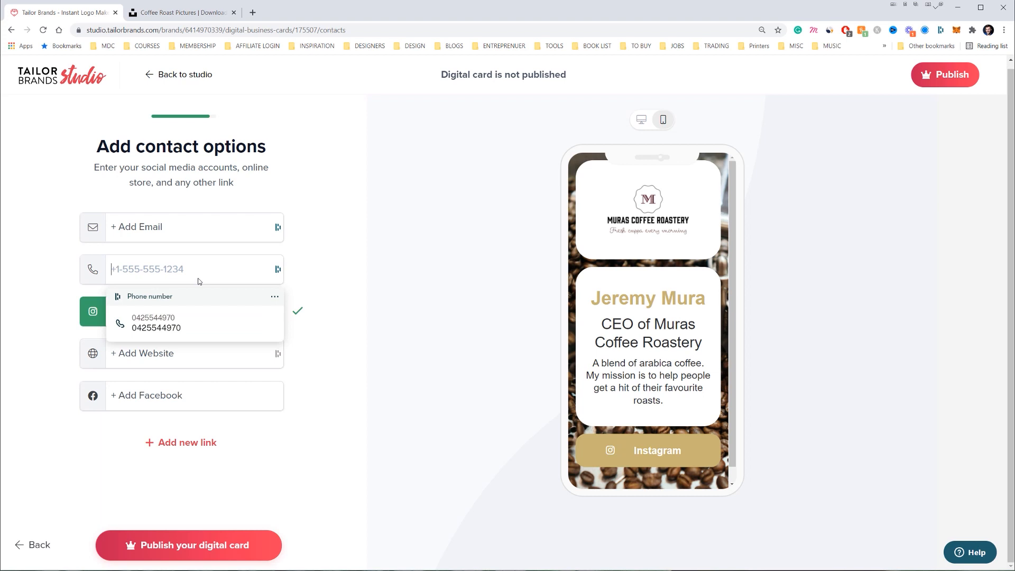
pyautogui.hotkey('shift', 'Tab')
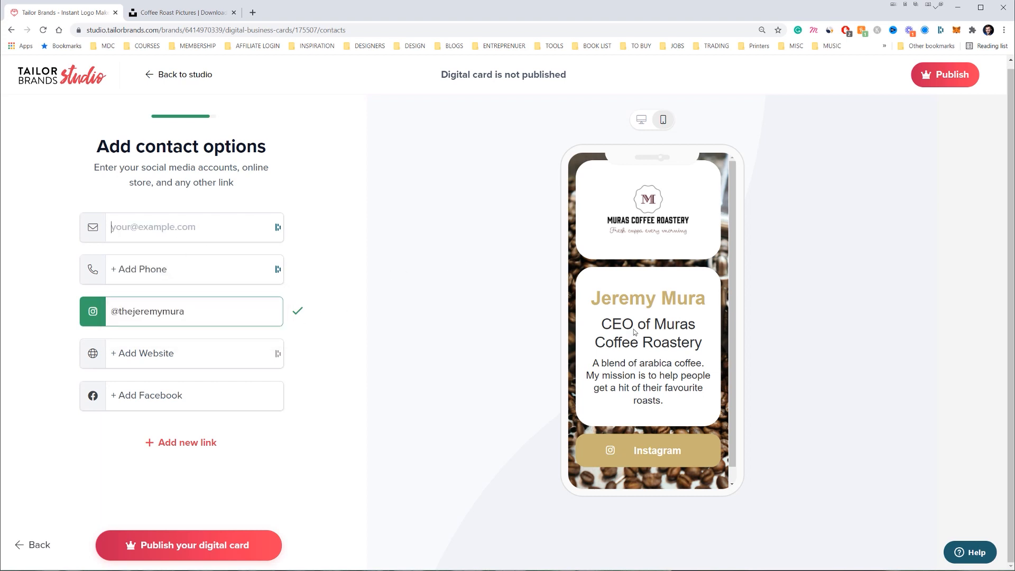
pyautogui.click(731, 414)
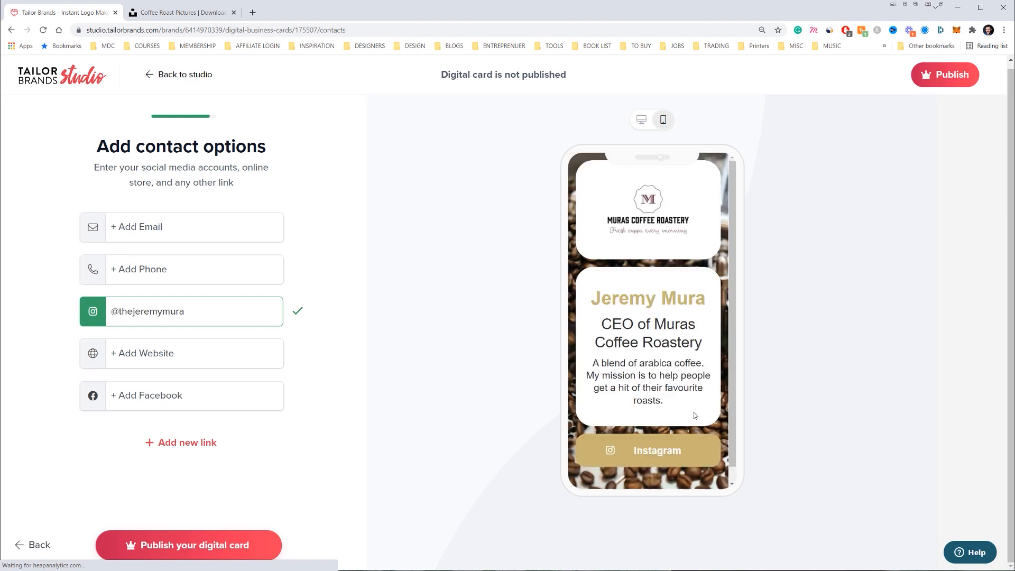
# Test the card preview's Instagram button and close the opened profile tab
pyautogui.click(652, 433)
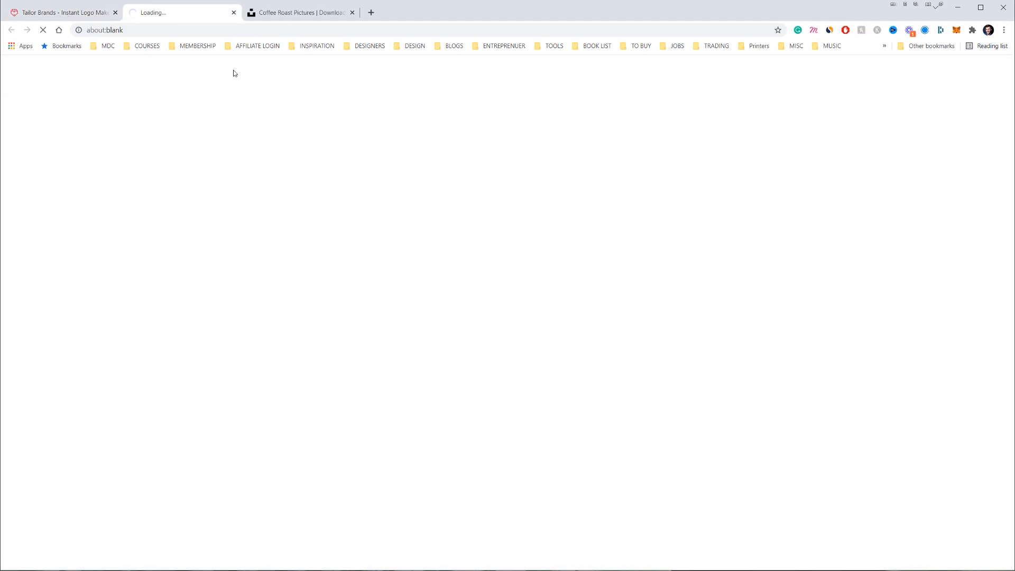
pyautogui.scroll(-1, 607, 65)
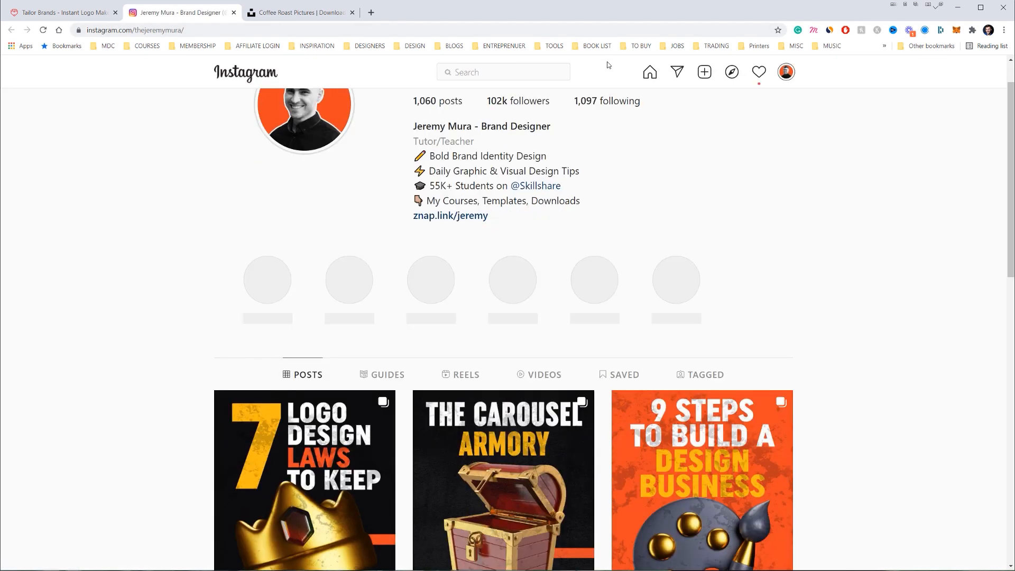
pyautogui.scroll(-2, 817, 228)
pyautogui.click(233, 12)
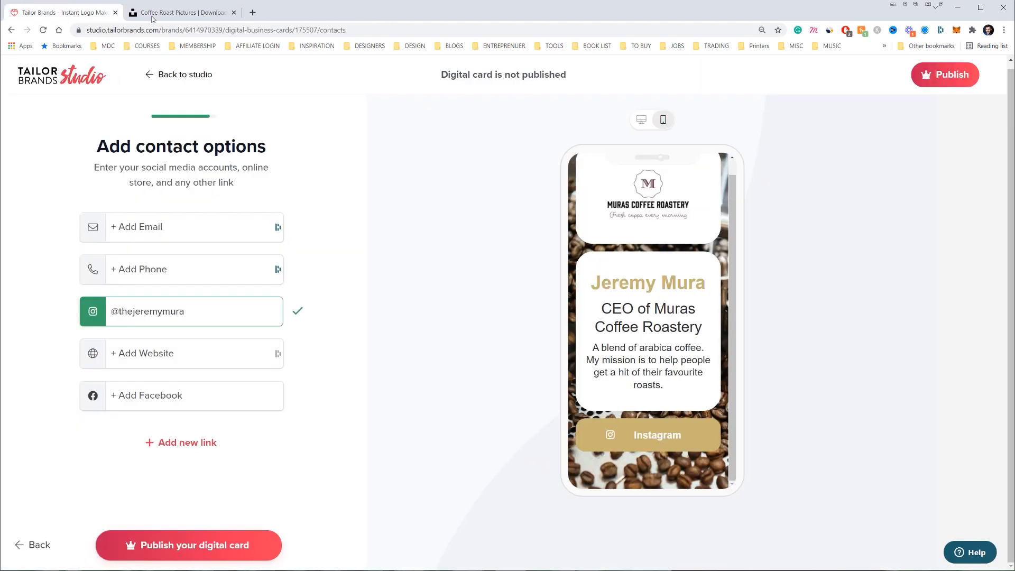
# Try publishing the digital card, dismiss the subscription prompt, and return to the studio
pyautogui.click(156, 554)
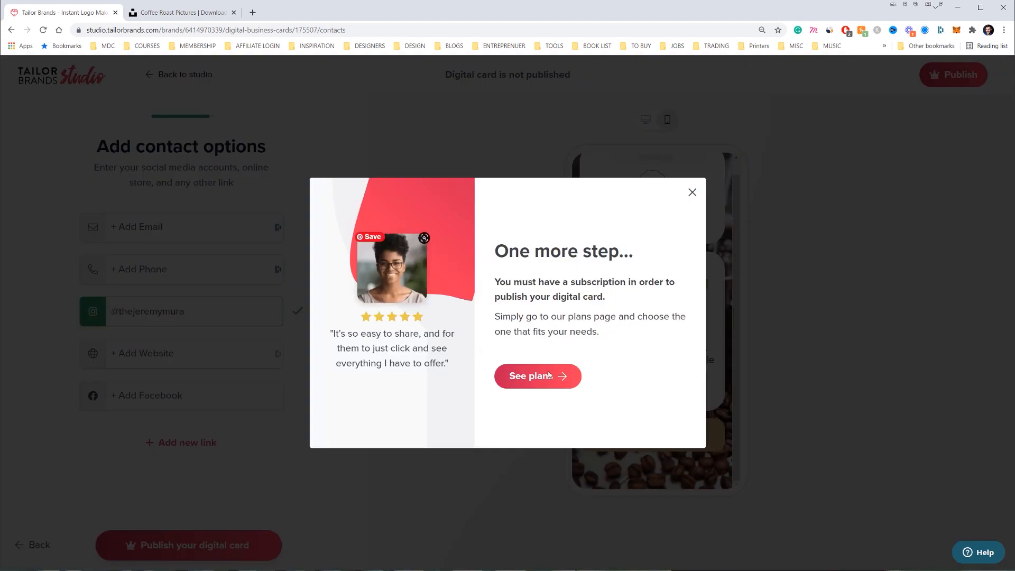
pyautogui.click(692, 192)
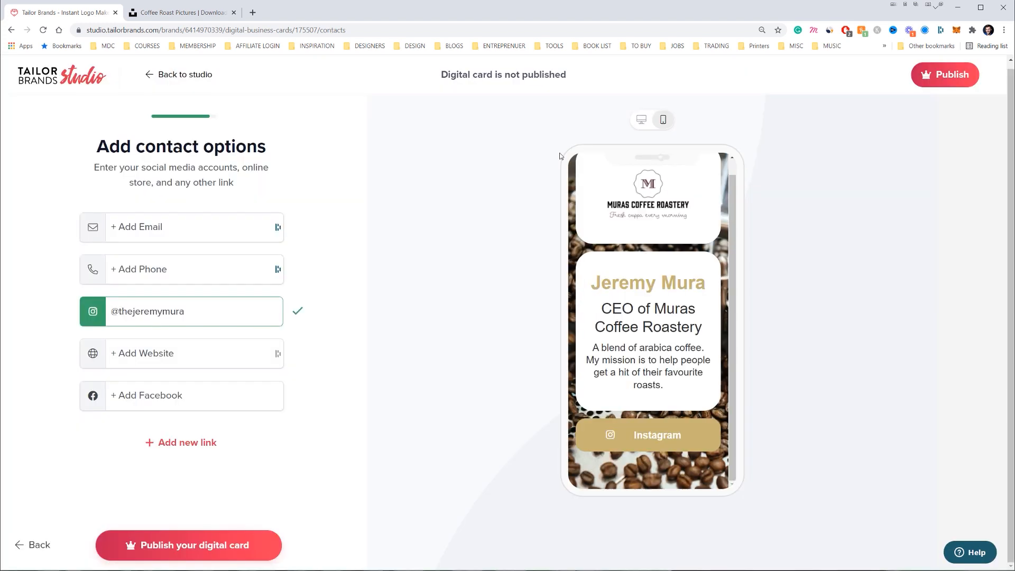
pyautogui.click(185, 75)
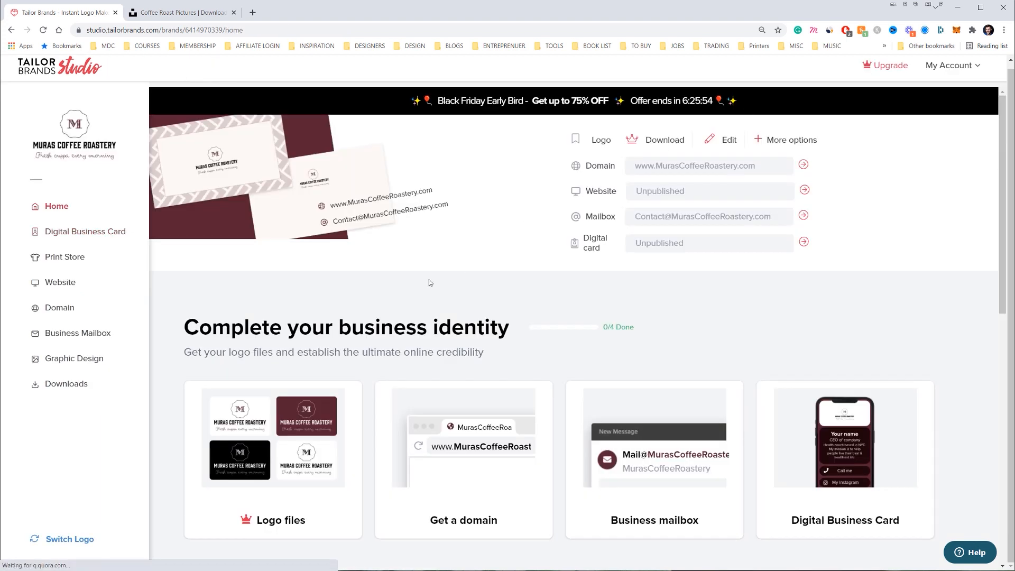
# Start creating a new branded website from the studio
pyautogui.scroll(-5, 476, 344)
pyautogui.scroll(-3, 567, 267)
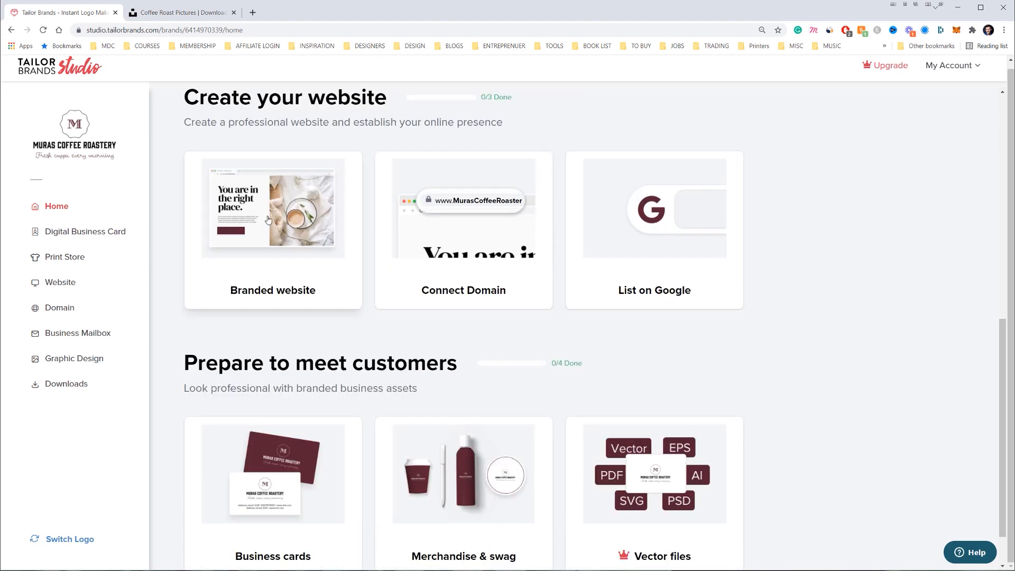
pyautogui.click(289, 220)
pyautogui.click(294, 460)
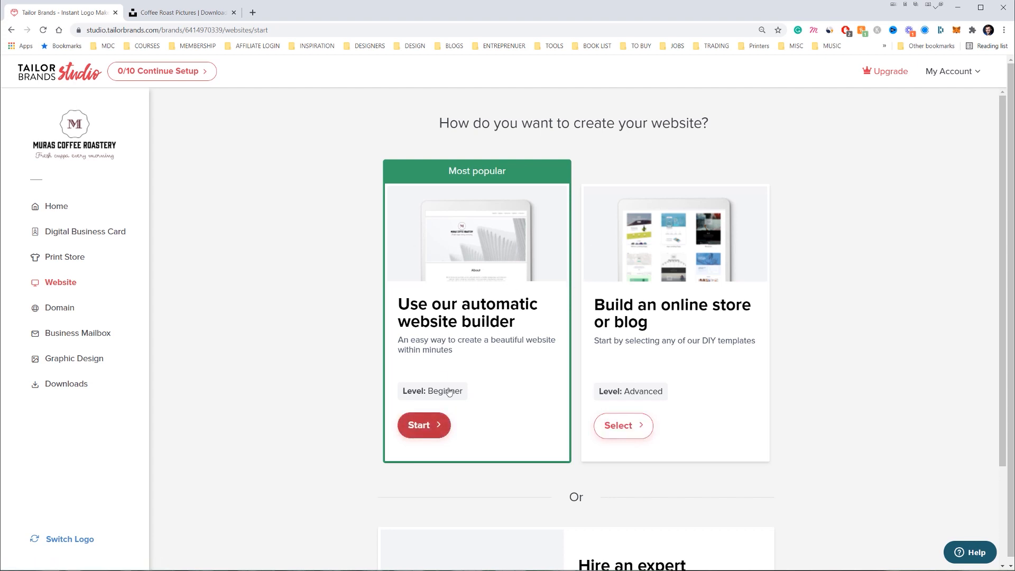
# Use the automatic builder and add About, Testimonials and Gallery sections to the site
pyautogui.scroll(-2, 470, 269)
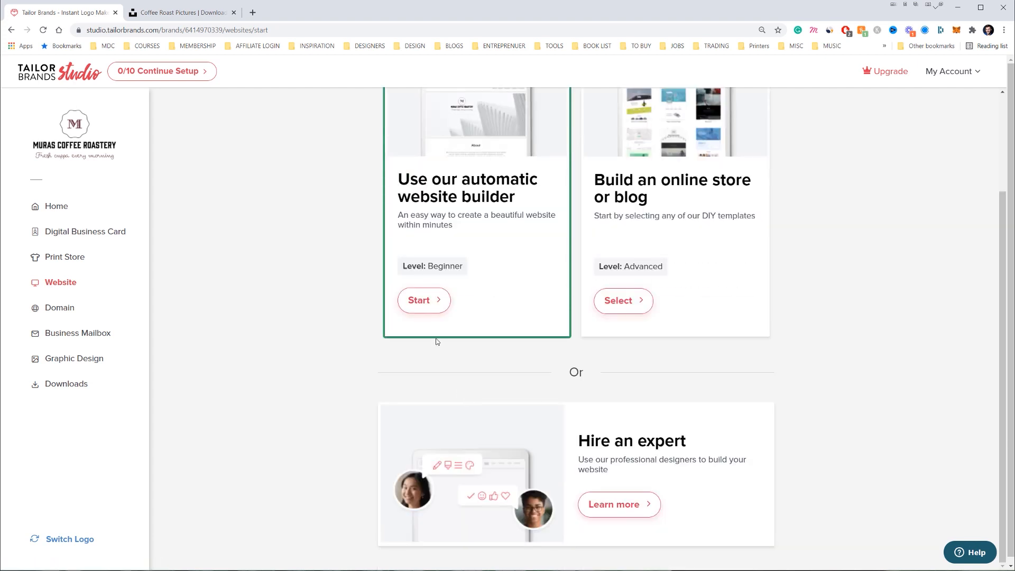
pyautogui.click(421, 300)
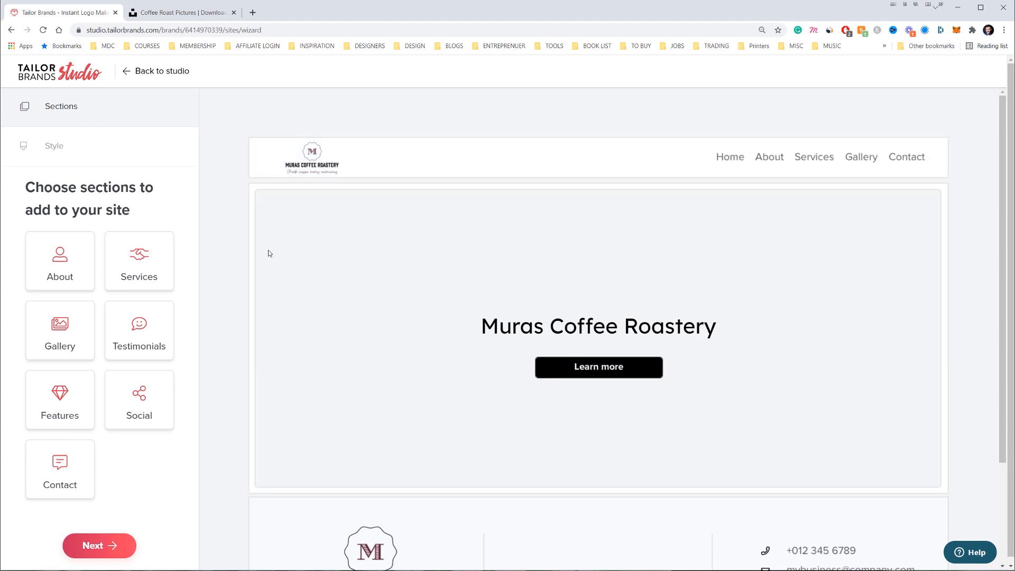
pyautogui.click(58, 271)
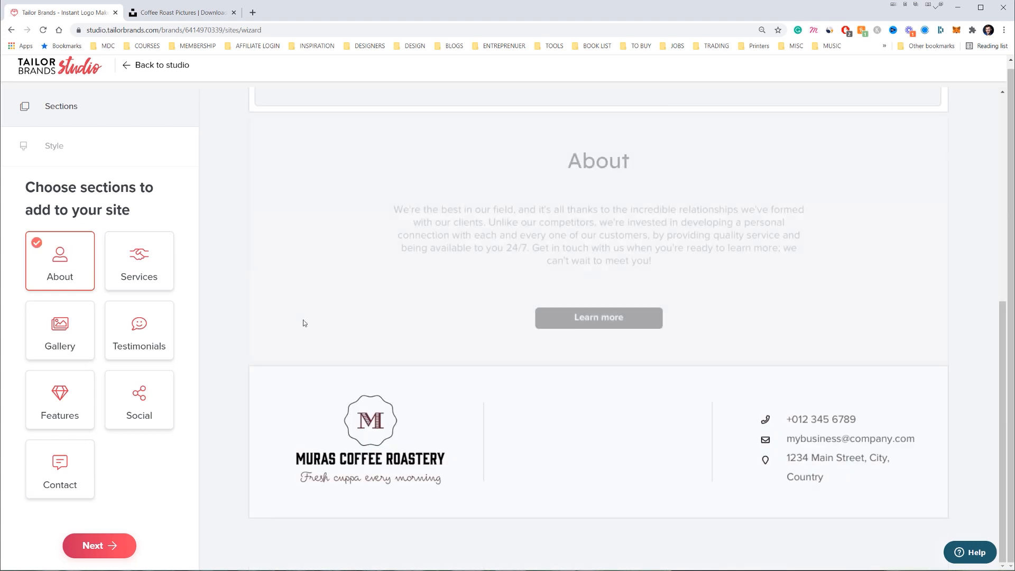
pyautogui.scroll(3, 641, 264)
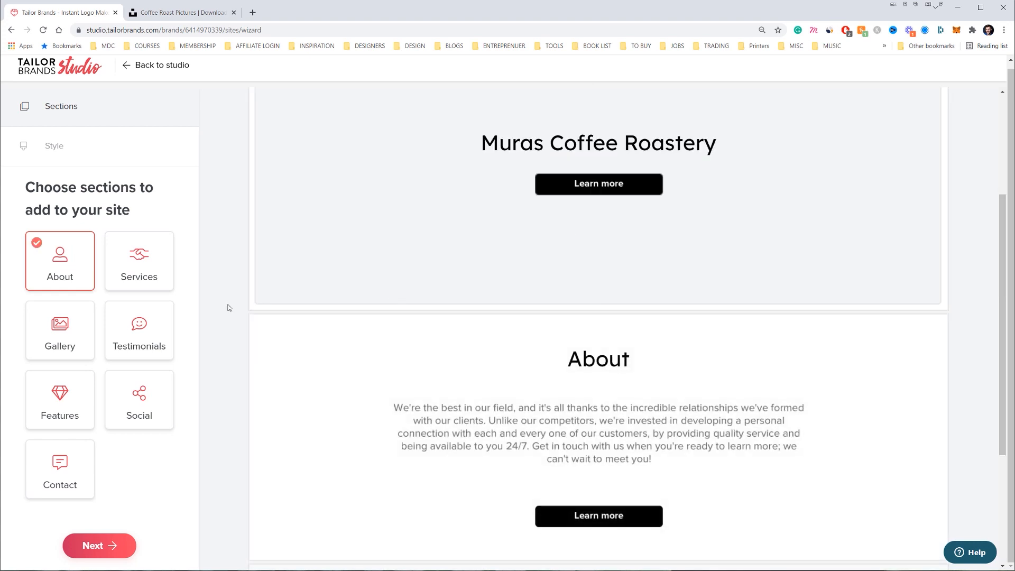
pyautogui.click(168, 320)
pyautogui.click(62, 337)
pyautogui.scroll(10, 636, 314)
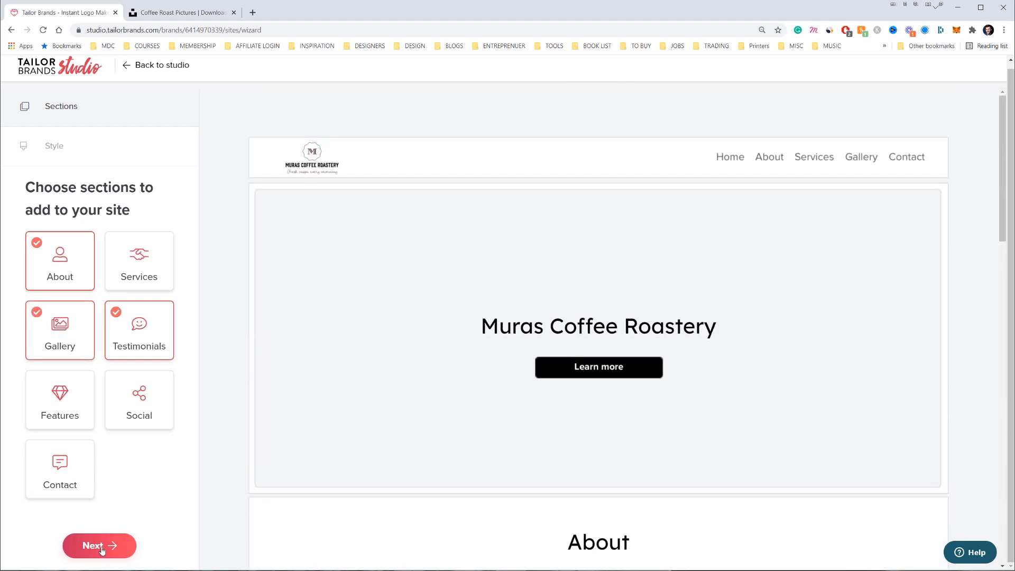
pyautogui.click(98, 550)
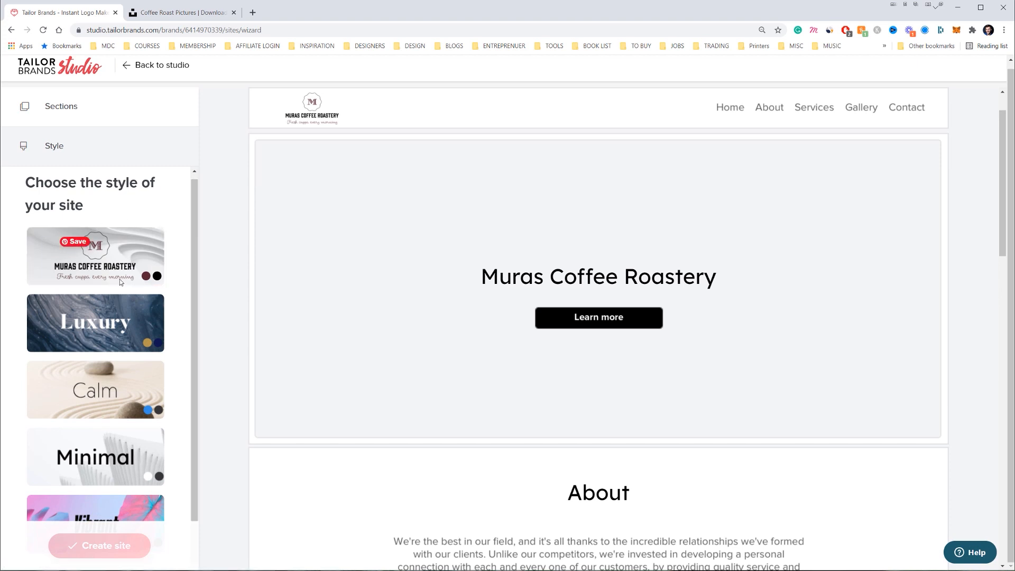
# Try the Luxury style, then apply Calm and create the site
pyautogui.click(112, 319)
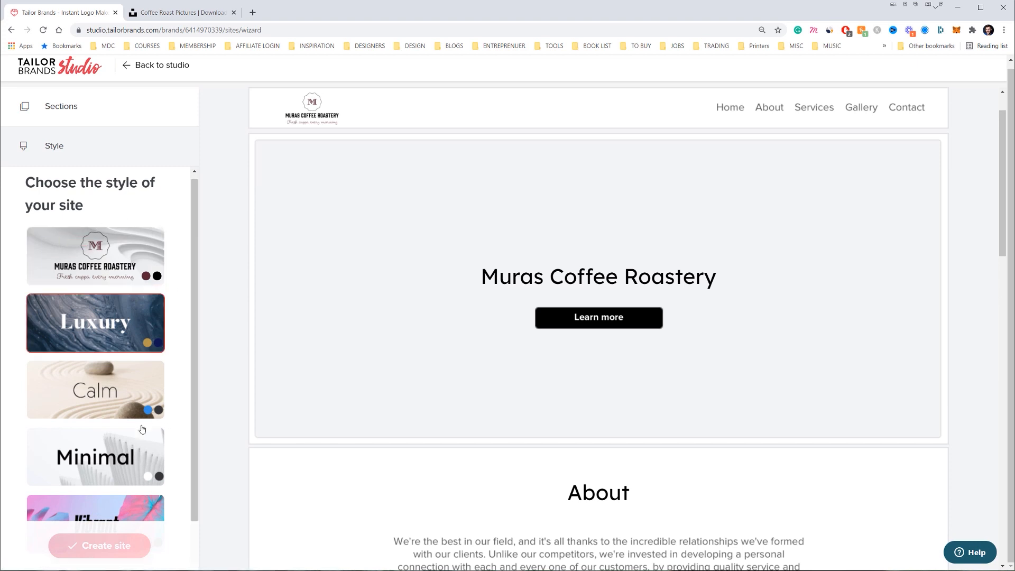
pyautogui.click(90, 405)
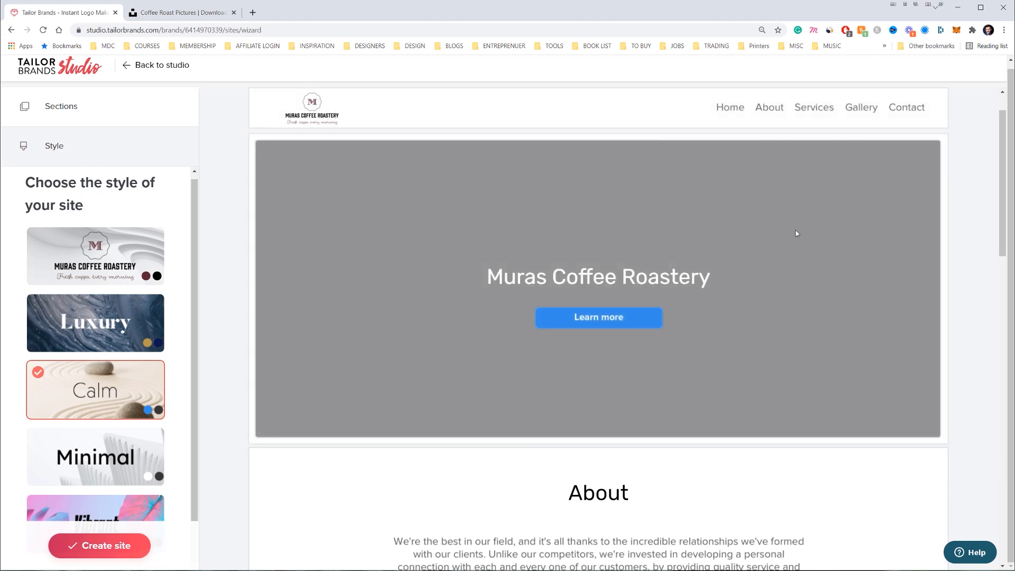
pyautogui.scroll(-15, 744, 226)
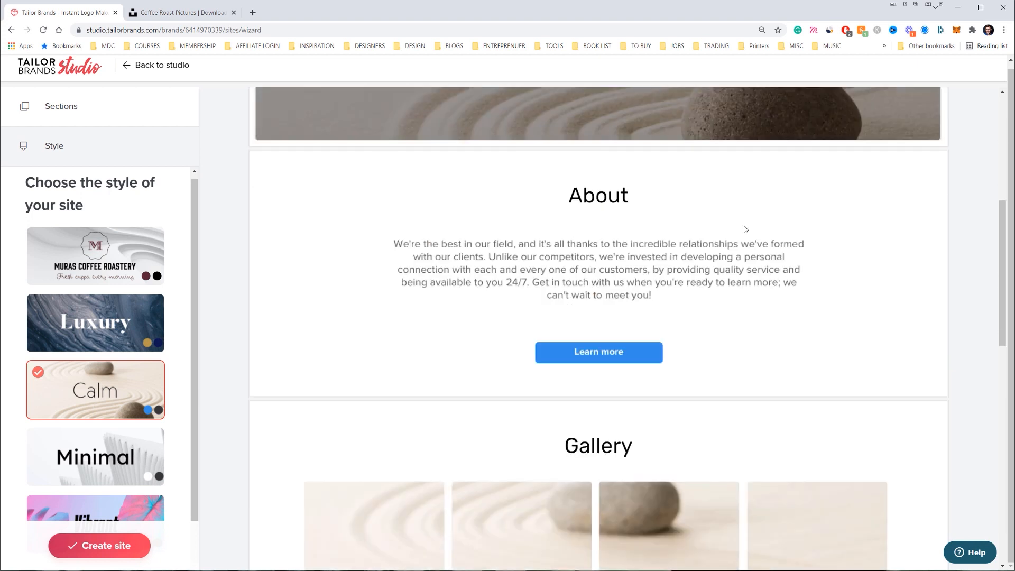
pyautogui.scroll(-5, 553, 265)
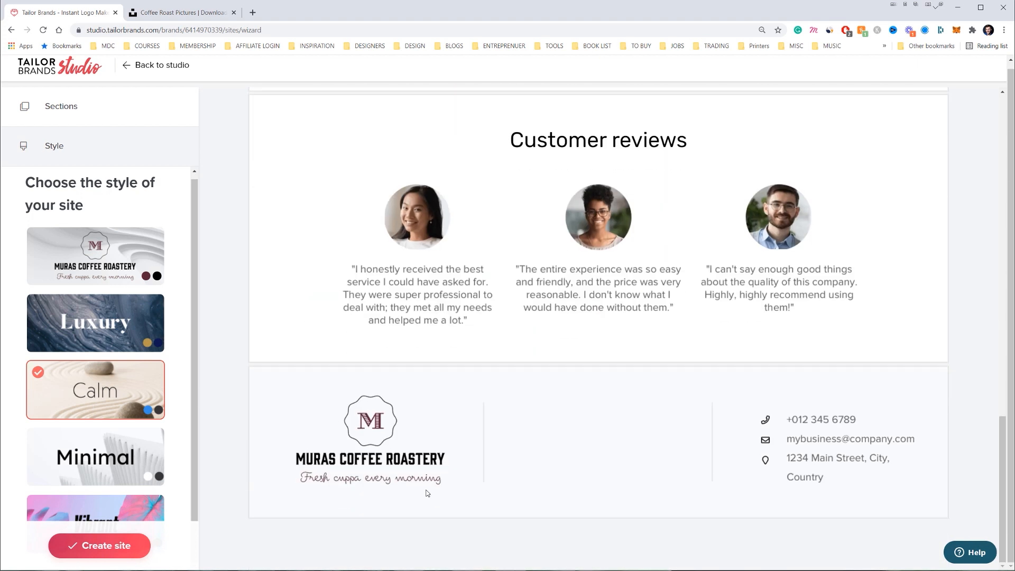
pyautogui.scroll(20, 430, 408)
pyautogui.click(74, 546)
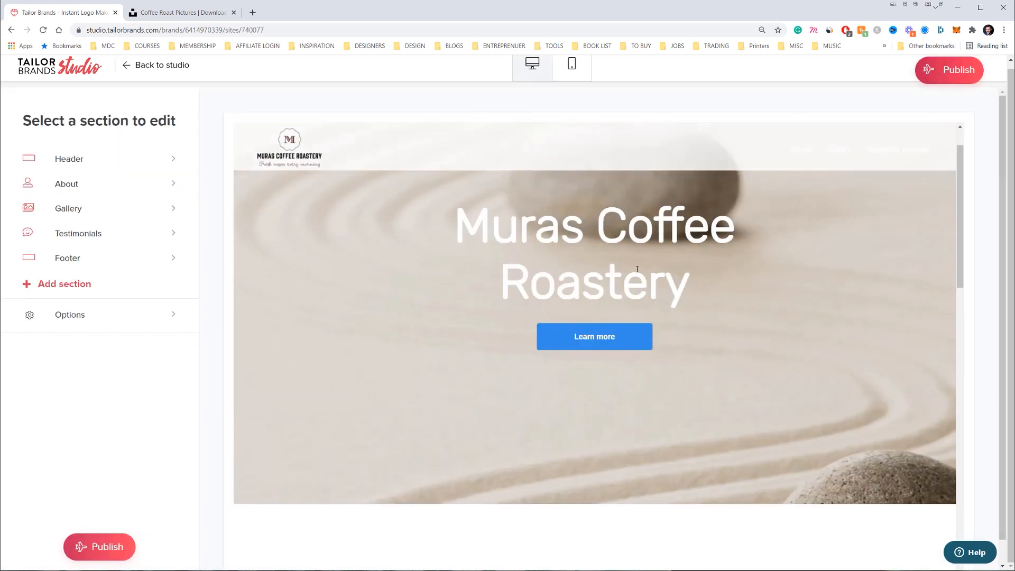
# Look through the header and testimonials editors, settling on the header section
pyautogui.doubleClick(665, 277)
pyautogui.scroll(-5, 396, 296)
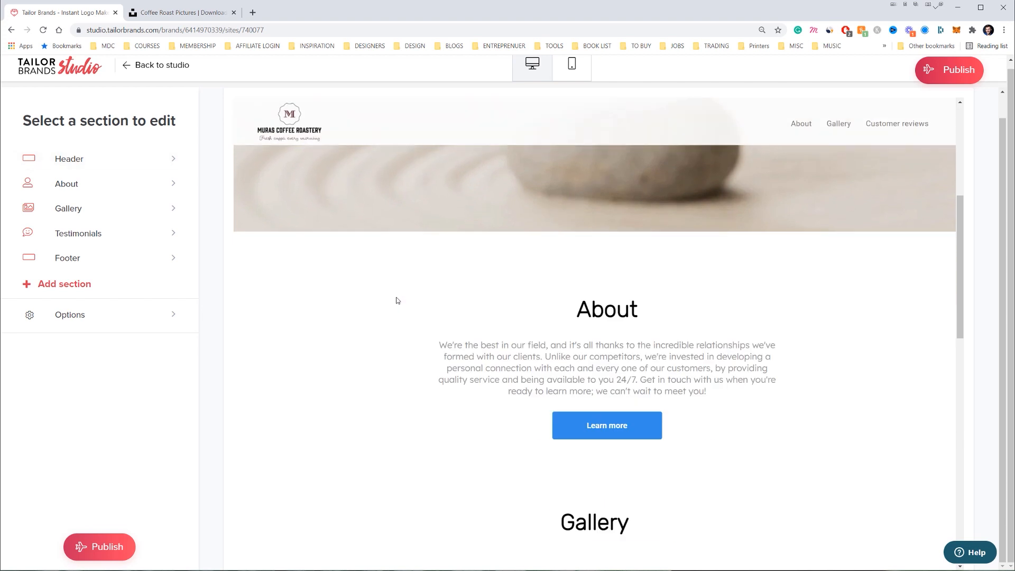
pyautogui.click(50, 159)
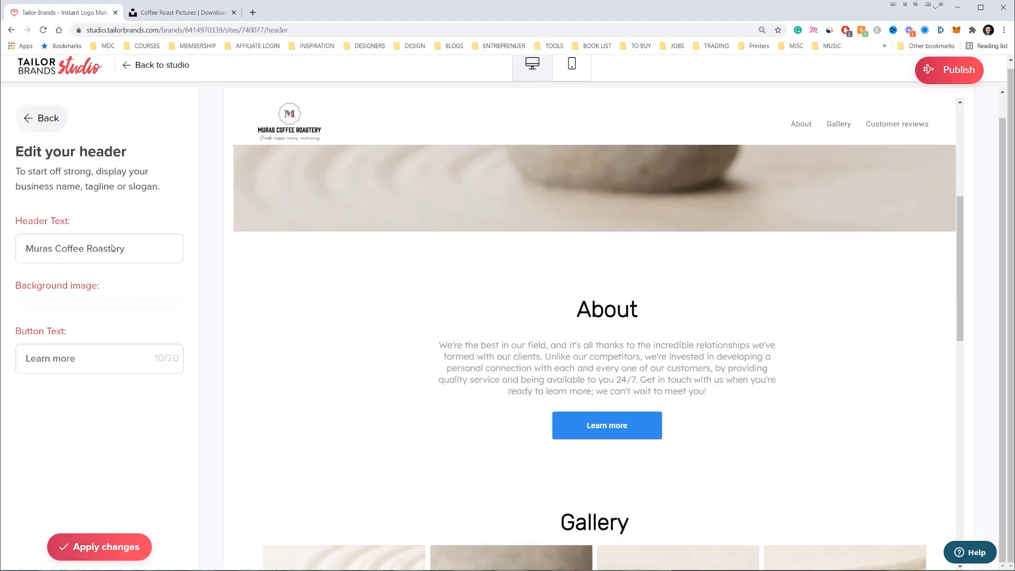
pyautogui.click(142, 235)
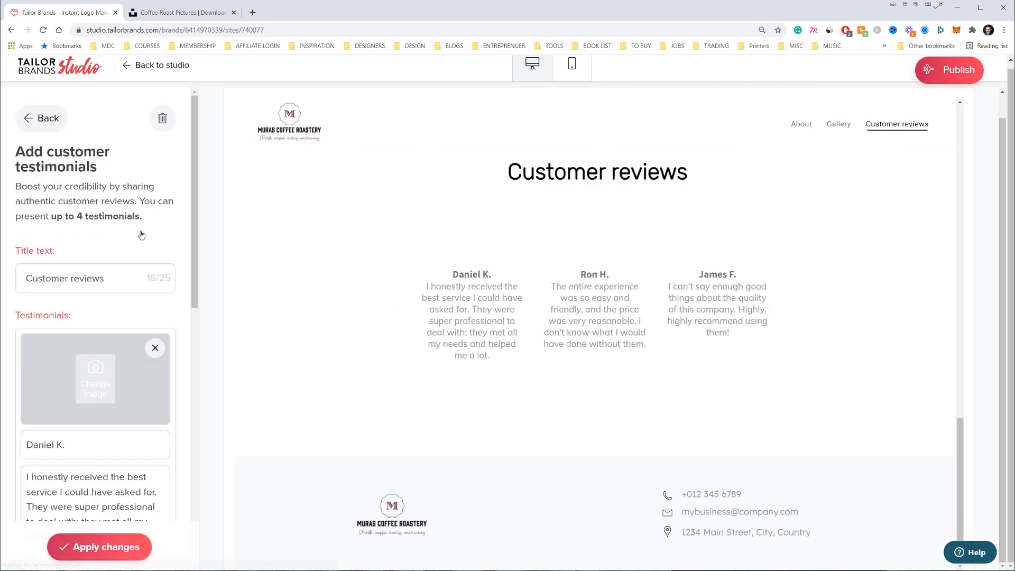
pyautogui.click(27, 125)
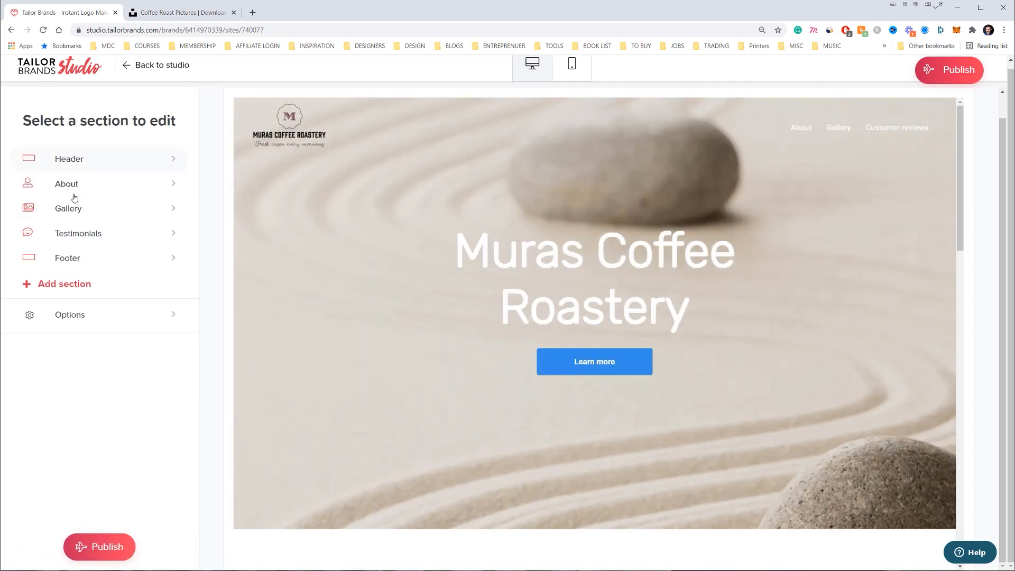
pyautogui.click(69, 159)
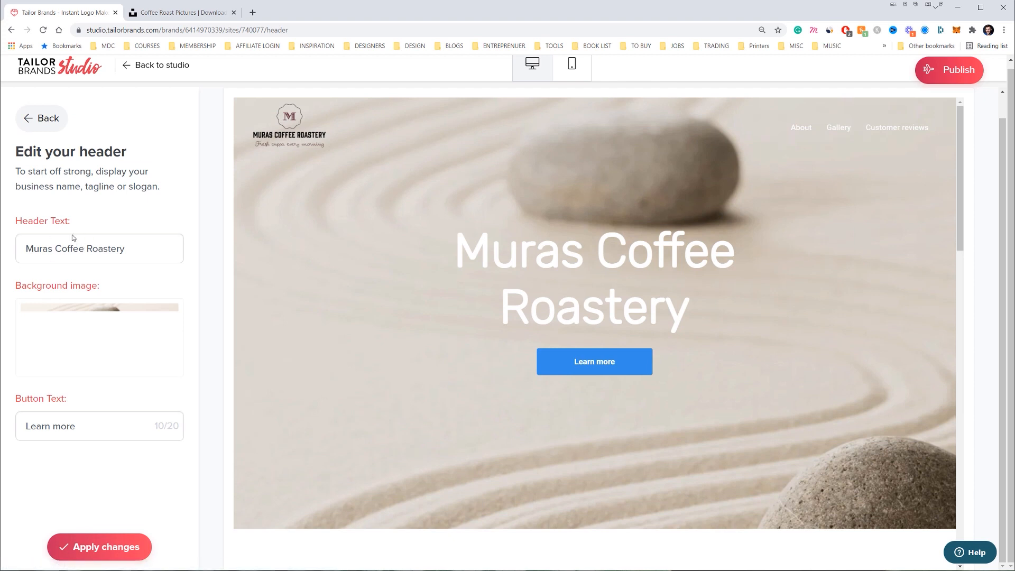
# Check coffee roast photos in the other tab and bring up the header background image chooser
pyautogui.click(206, 14)
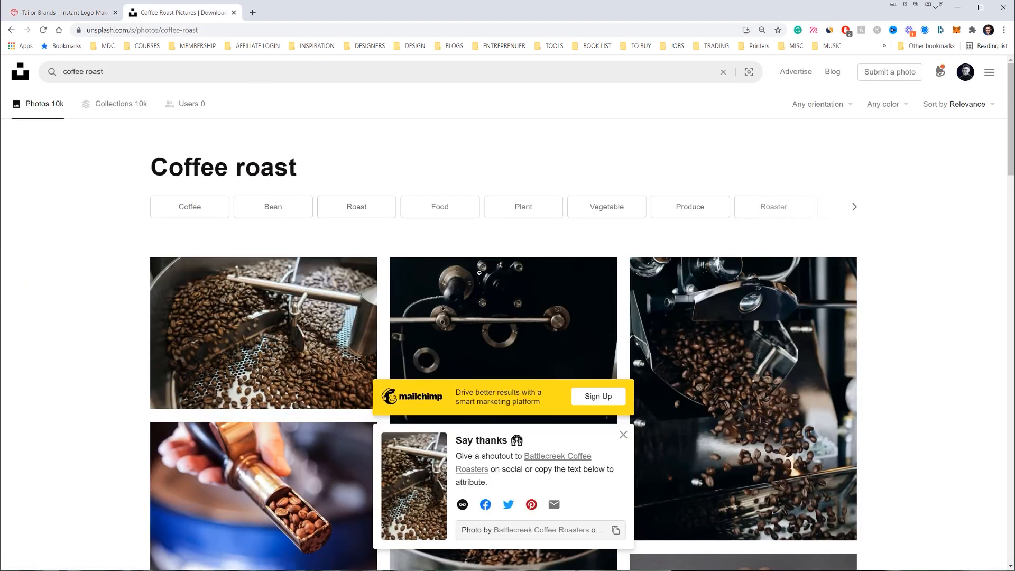
pyautogui.scroll(-10, 651, 460)
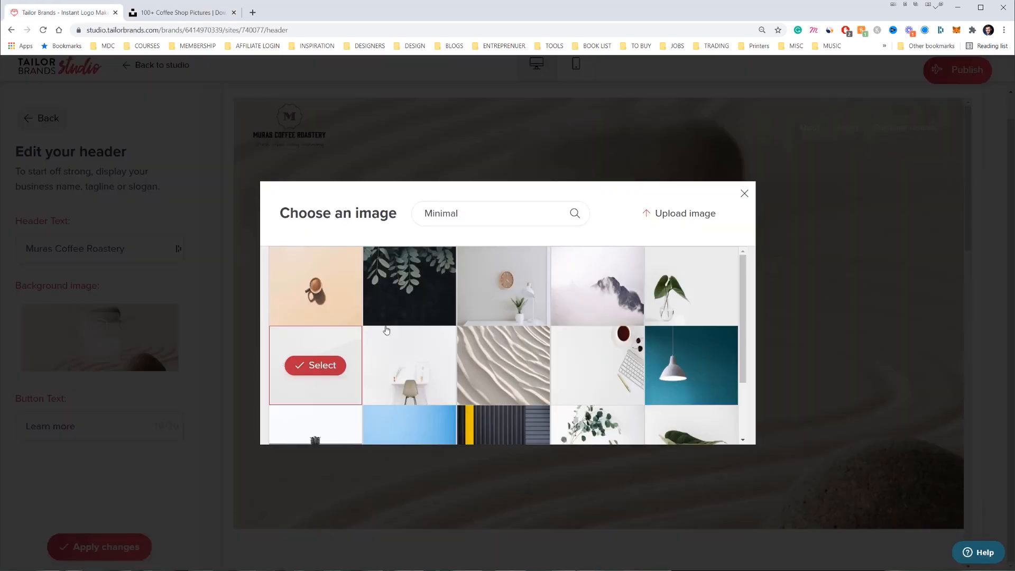
pyautogui.scroll(-2, 392, 329)
pyautogui.moveTo(459, 214); pyautogui.dragTo(455, 215)
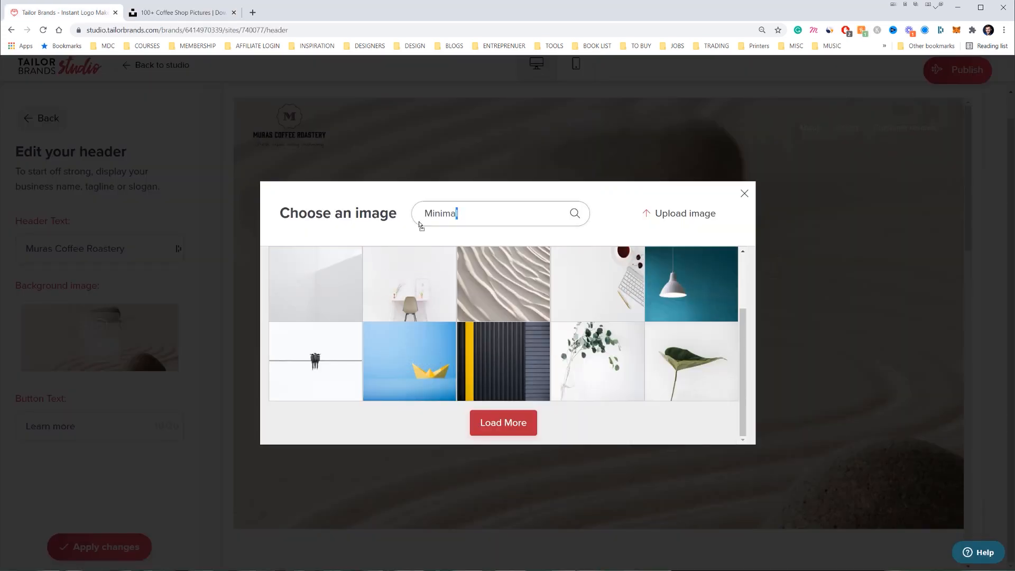
# Search the image picker for 'coffee' and use the latte-art cup as header background
pyautogui.scroll(2, 423, 285)
pyautogui.scroll(-2, 476, 328)
pyautogui.click(500, 417)
pyautogui.moveTo(464, 213); pyautogui.dragTo(418, 217)
pyautogui.write('coffee')
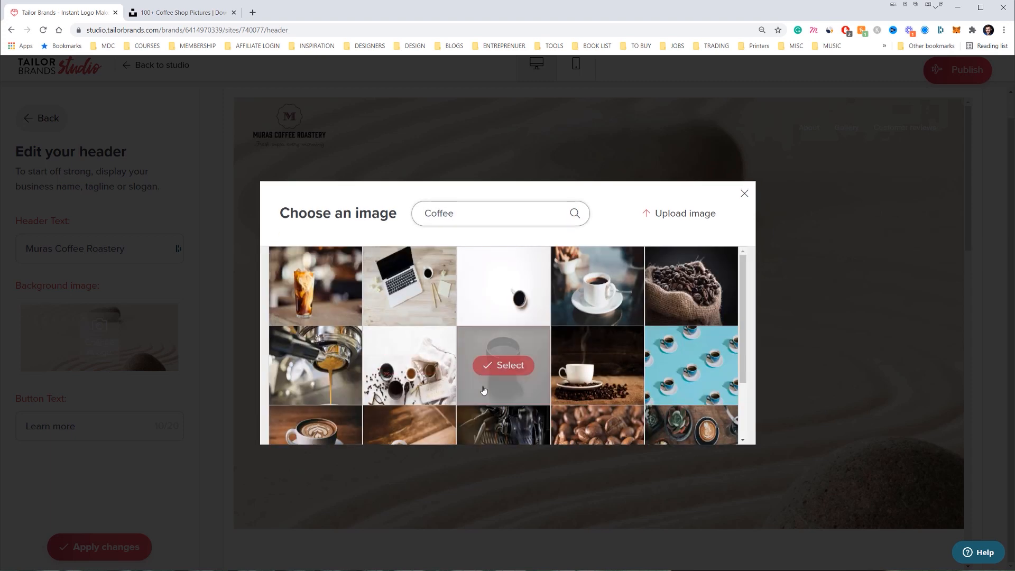
pyautogui.scroll(-2, 627, 303)
pyautogui.rightClick(628, 304)
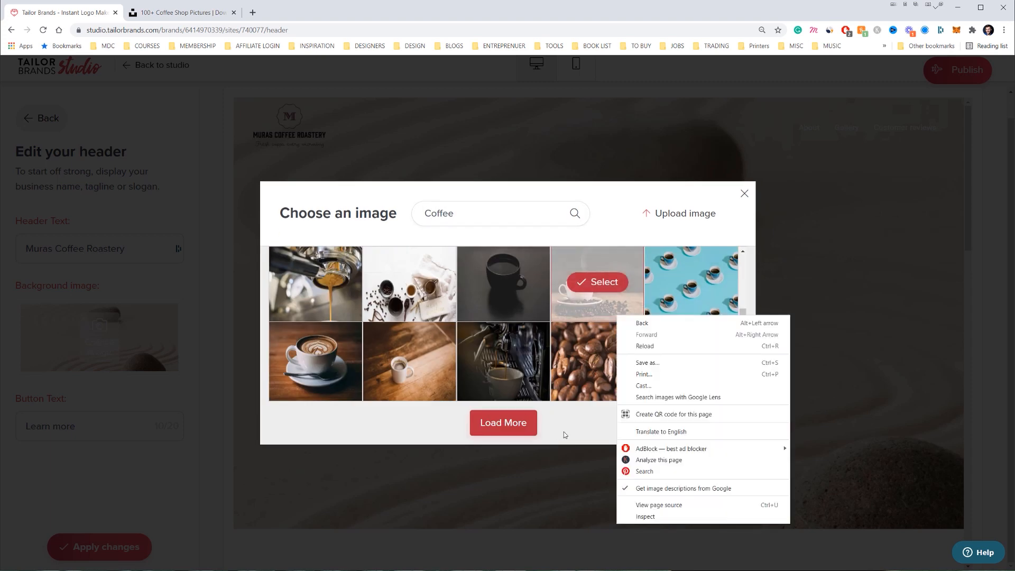
pyautogui.press('Escape')
pyautogui.scroll(2, 386, 373)
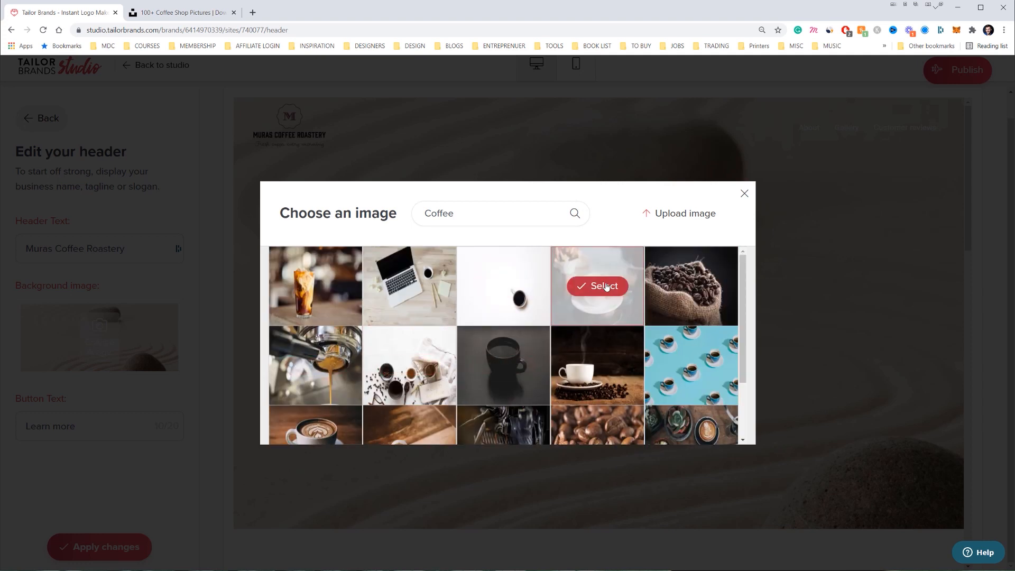
pyautogui.scroll(-2, 328, 394)
pyautogui.click(316, 364)
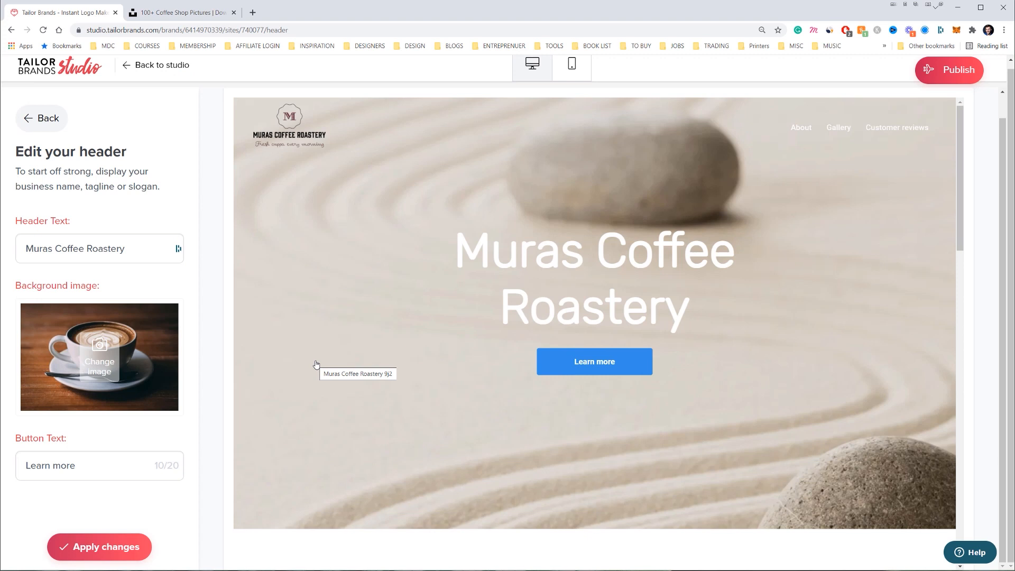
# Change the header button text to 'Buy Coffee' and apply the header changes
pyautogui.tripleClick(85, 466)
pyautogui.write('Buy COvf')
pyautogui.press('BackSpace')
pyautogui.press('BackSpace')
pyautogui.press('BackSpace')
pyautogui.write('offee')
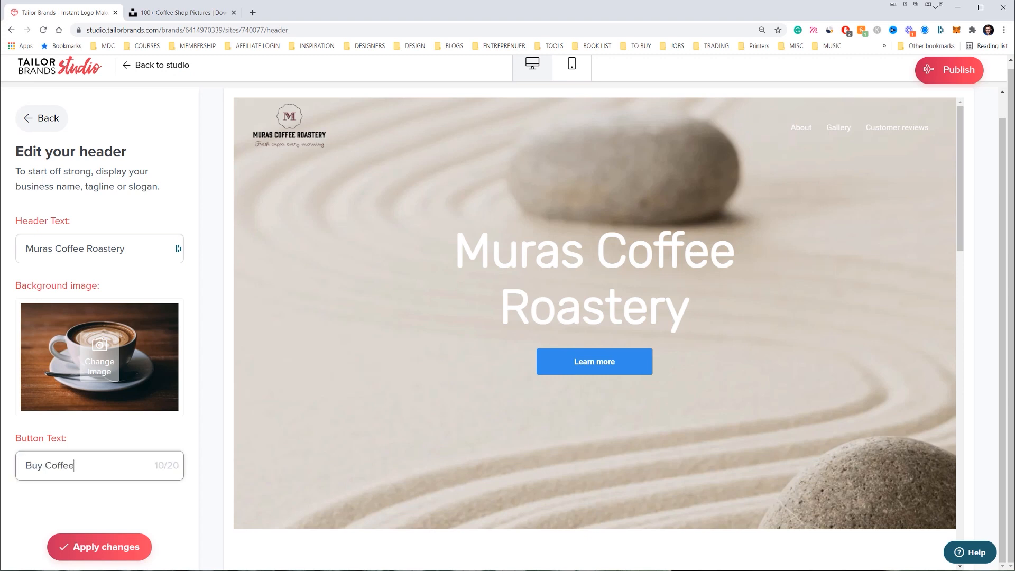
pyautogui.click(135, 440)
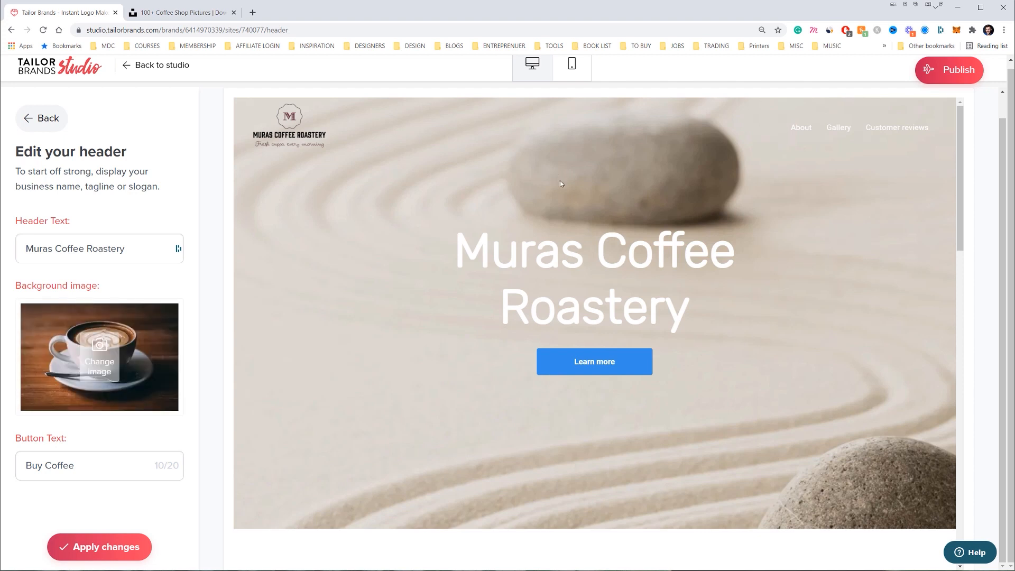
pyautogui.scroll(-2, 474, 363)
pyautogui.click(142, 545)
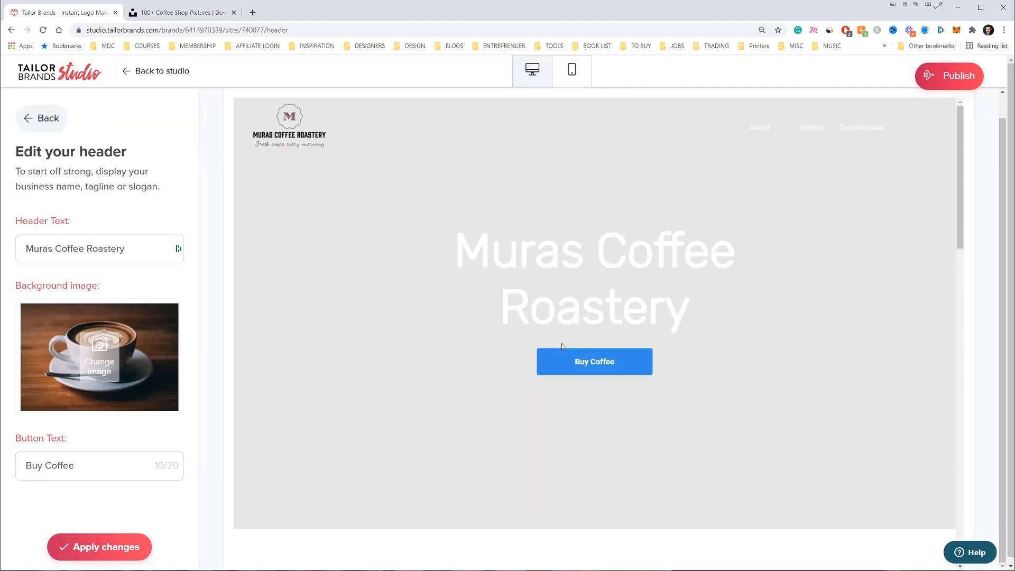
pyautogui.scroll(1, 613, 285)
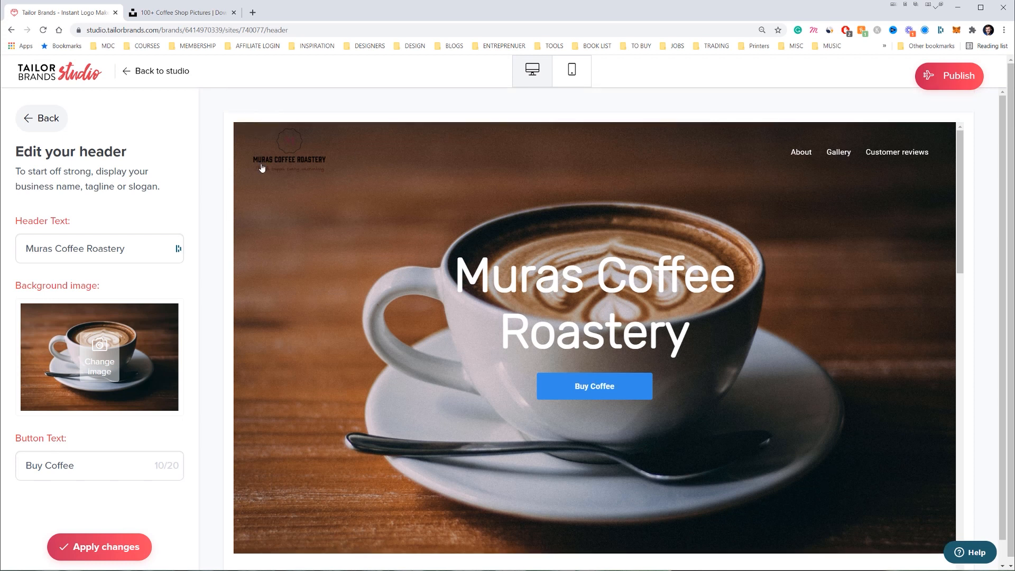
pyautogui.click(41, 118)
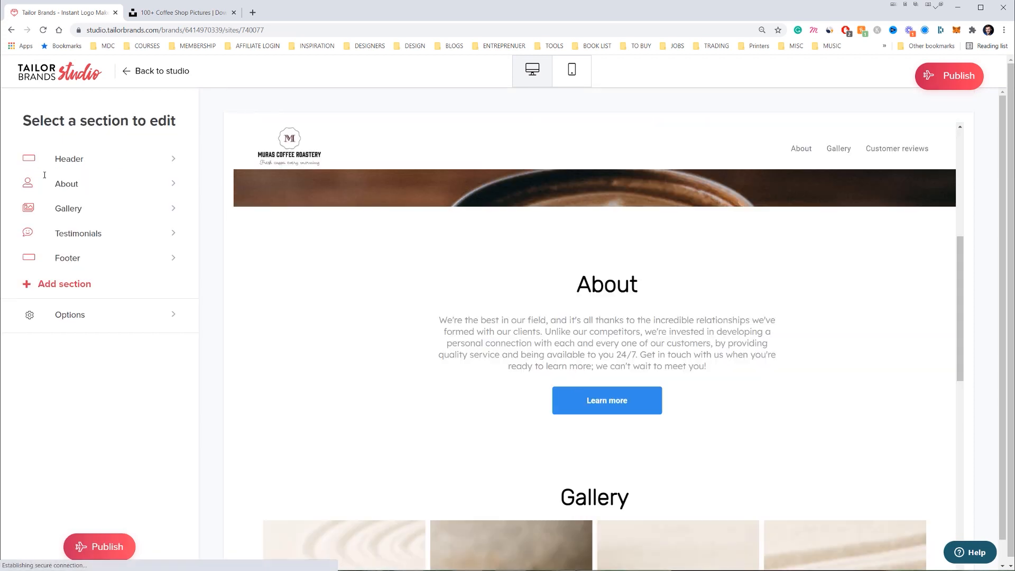
pyautogui.click(173, 184)
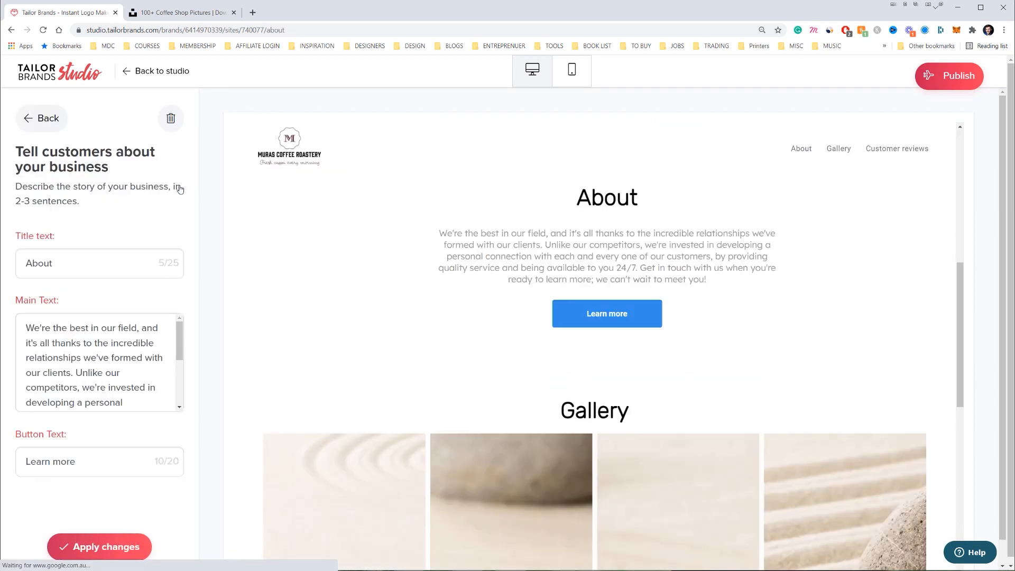
# Replace the About text with the coffee-in-Italy story and rename its button 'Our story'
pyautogui.tripleClick(138, 388)
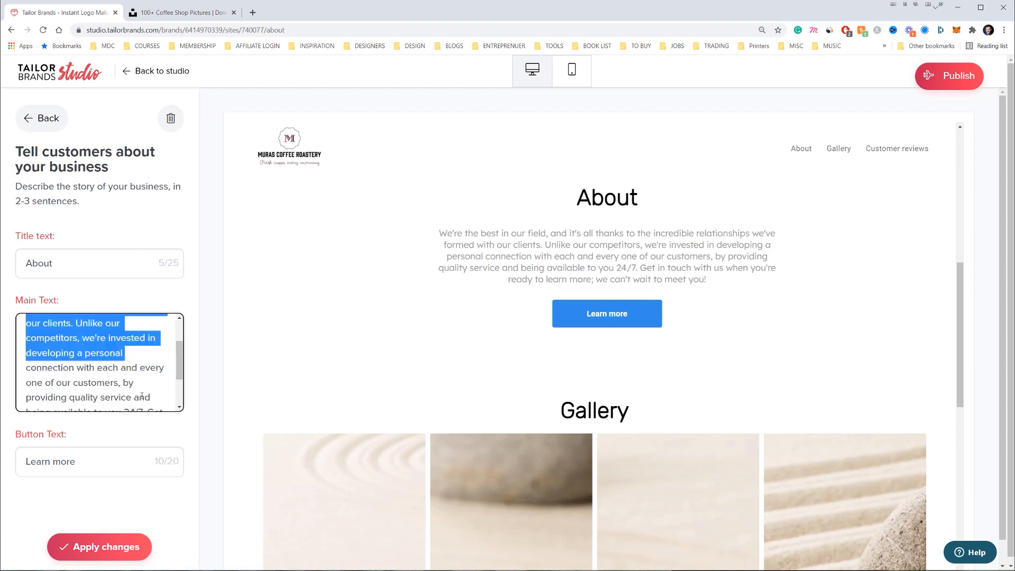
pyautogui.write('C')
pyautogui.write('e love ')
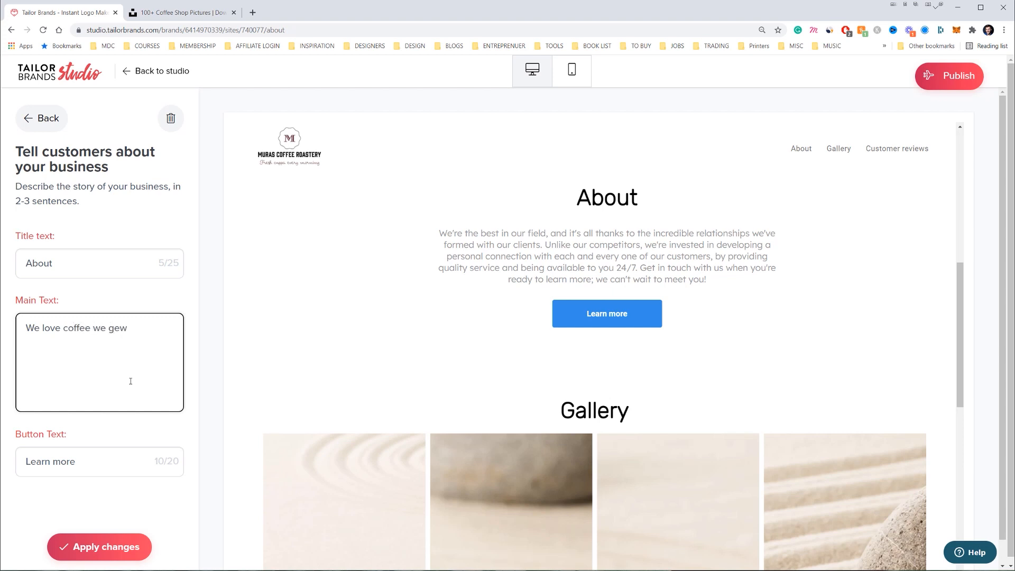
pyautogui.write('coffee we grew up in Italy drinking esp')
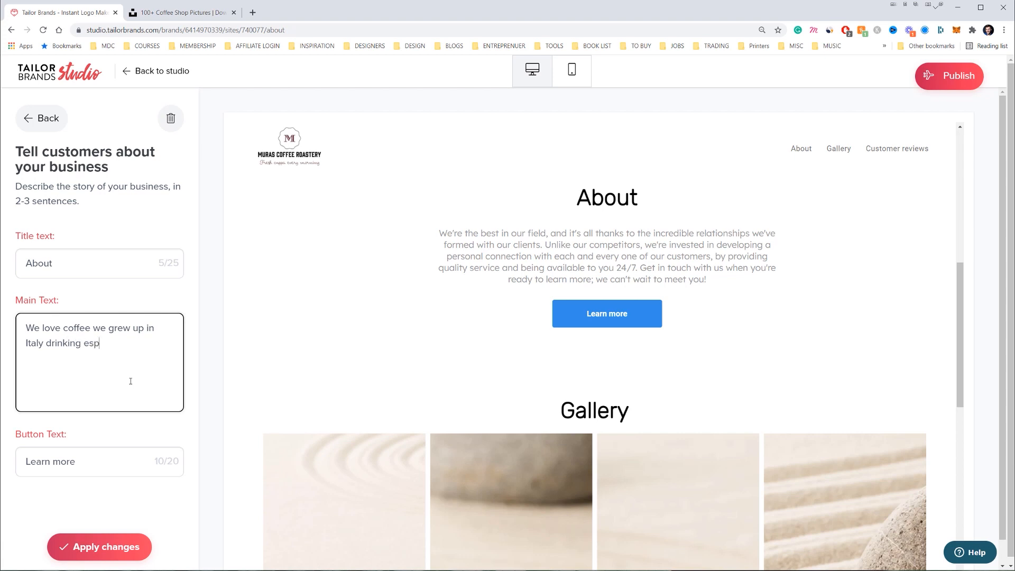
pyautogui.write('resso and our love')
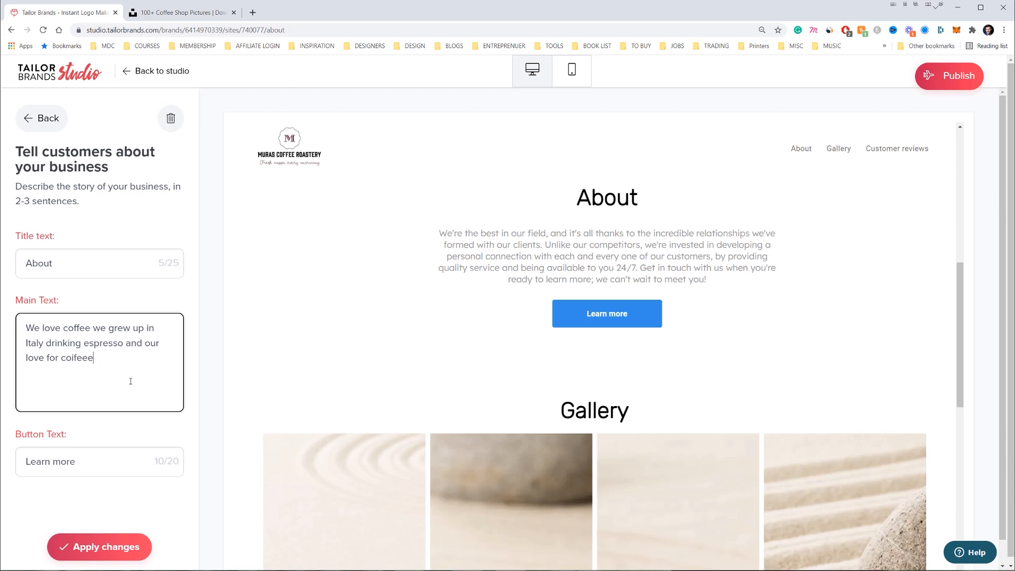
pyautogui.write(' for coffee never stopped.')
pyautogui.moveTo(77, 462); pyautogui.dragTo(31, 462)
pyautogui.moveTo(92, 466); pyautogui.dragTo(15, 460)
pyautogui.write('Our story')
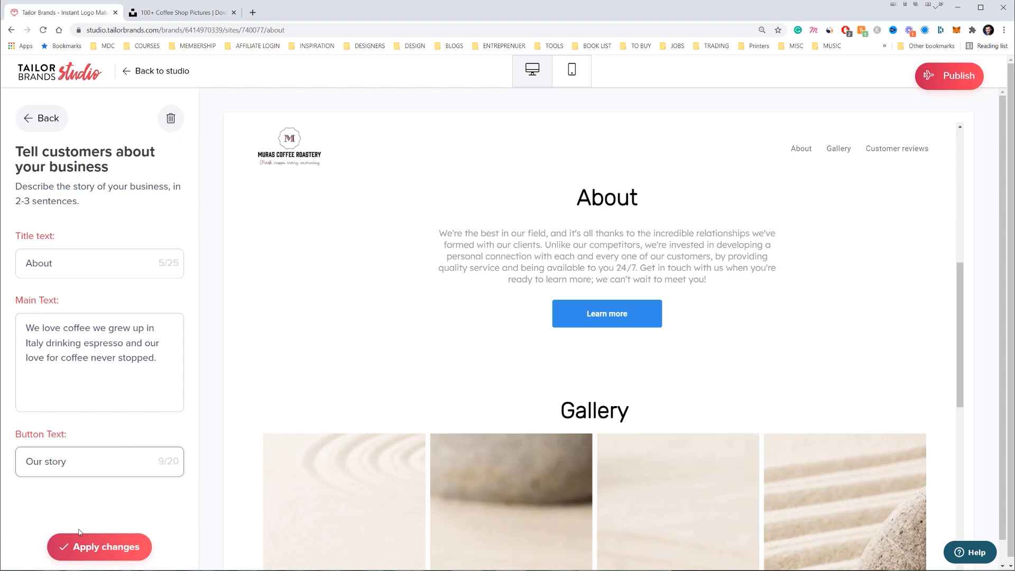
pyautogui.click(87, 547)
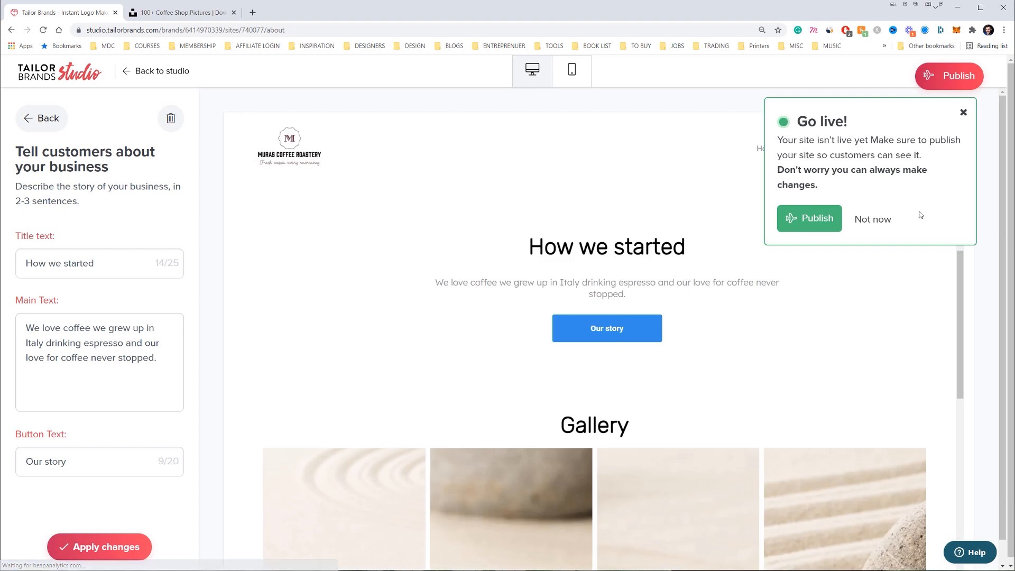
# Dismiss the Go live prompt and return to the section list
pyautogui.click(886, 219)
pyautogui.moveTo(552, 283); pyautogui.dragTo(626, 284)
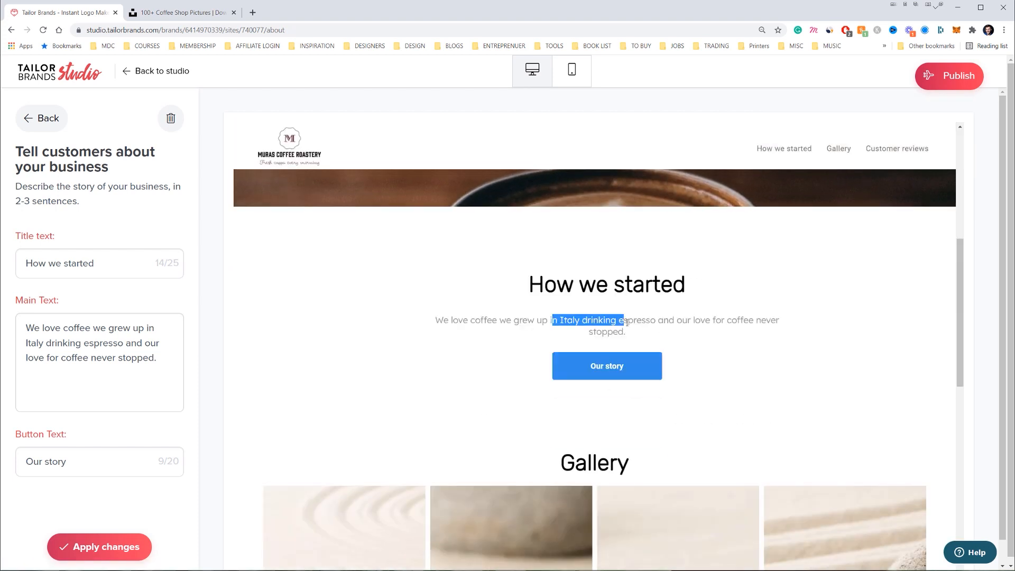
pyautogui.moveTo(627, 322); pyautogui.dragTo(626, 333)
pyautogui.scroll(-3, 428, 297)
pyautogui.click(41, 118)
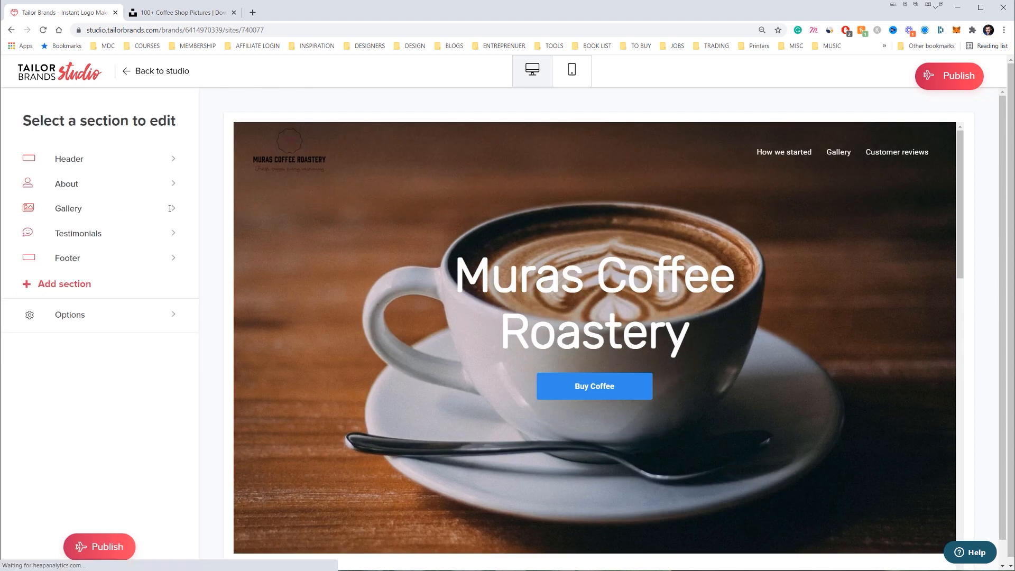
# Remove the first sand image from the Gallery section
pyautogui.click(170, 209)
pyautogui.scroll(-5, 190, 301)
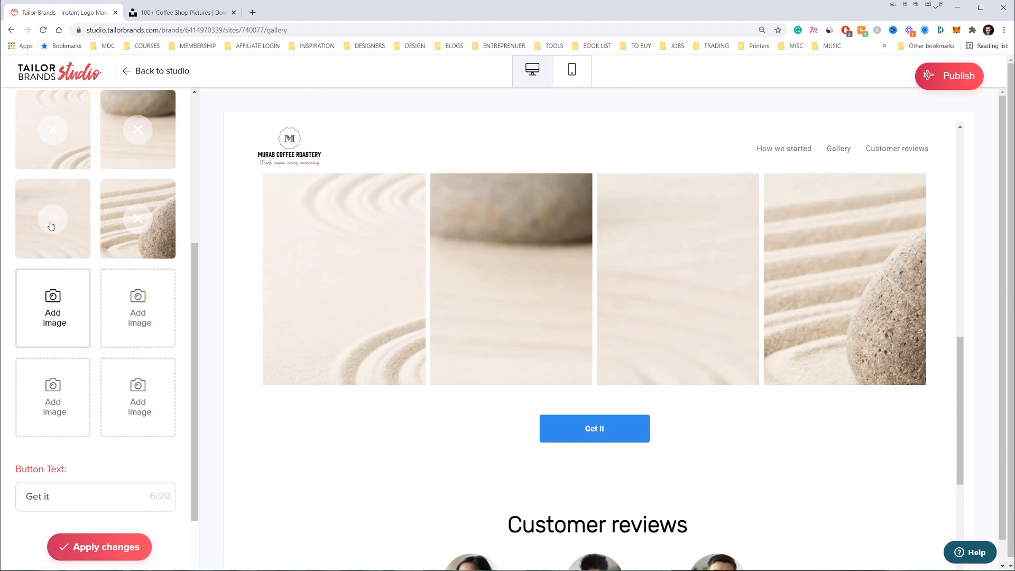
pyautogui.click(52, 132)
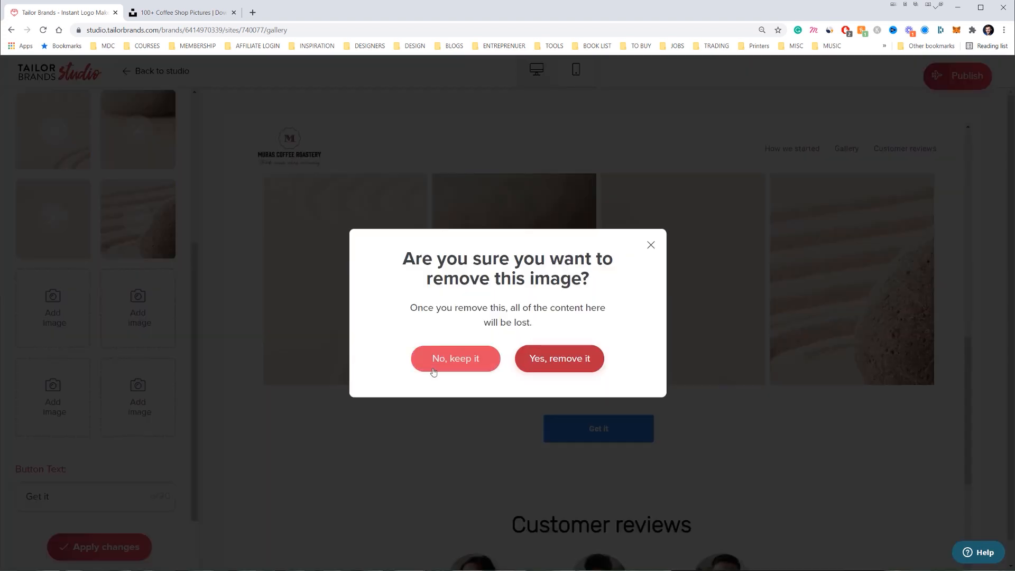
pyautogui.moveTo(511, 280); pyautogui.dragTo(546, 365)
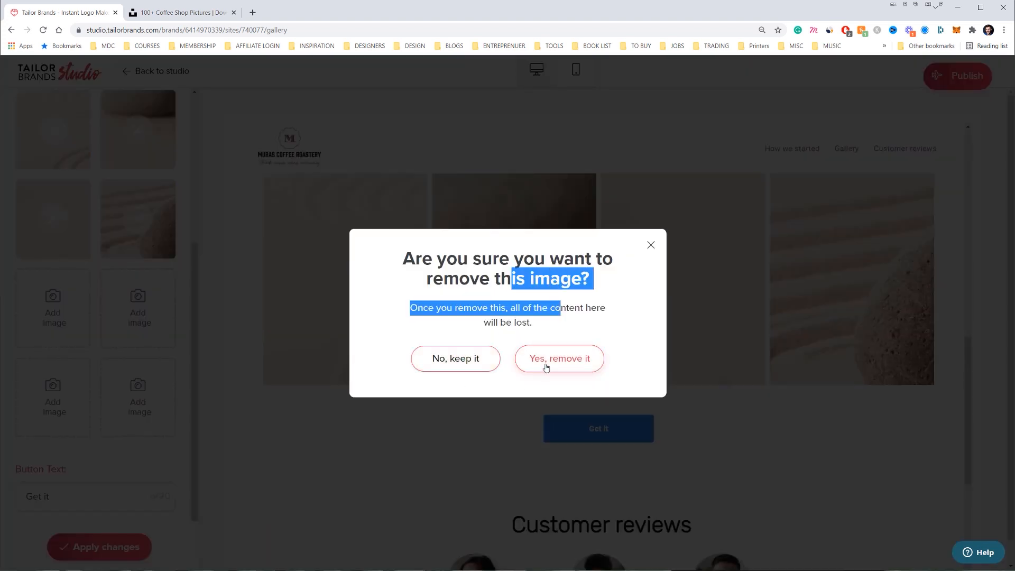
pyautogui.click(546, 364)
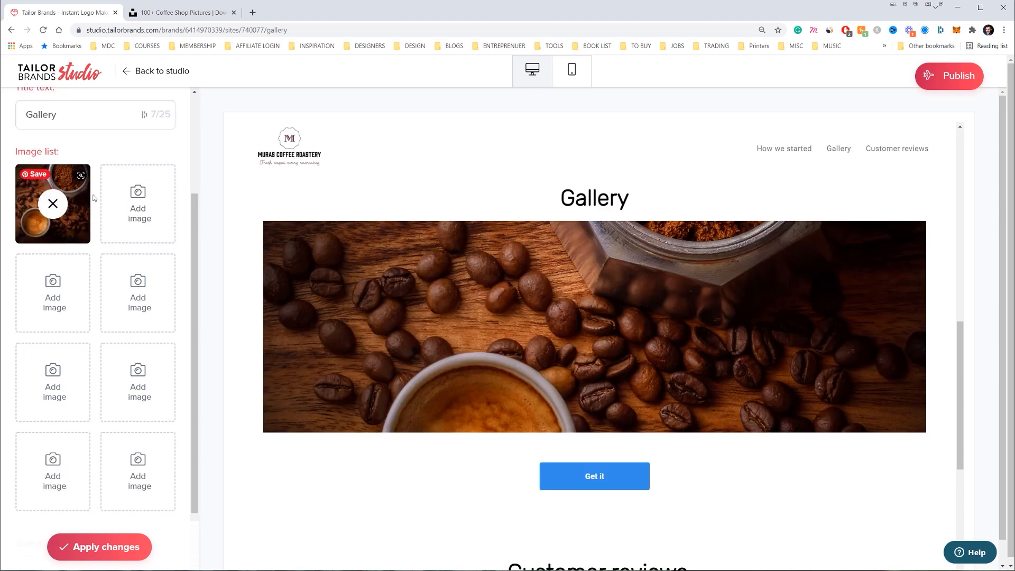
# Add the espresso board photo from the Coffee search and apply the gallery changes
pyautogui.click(86, 179)
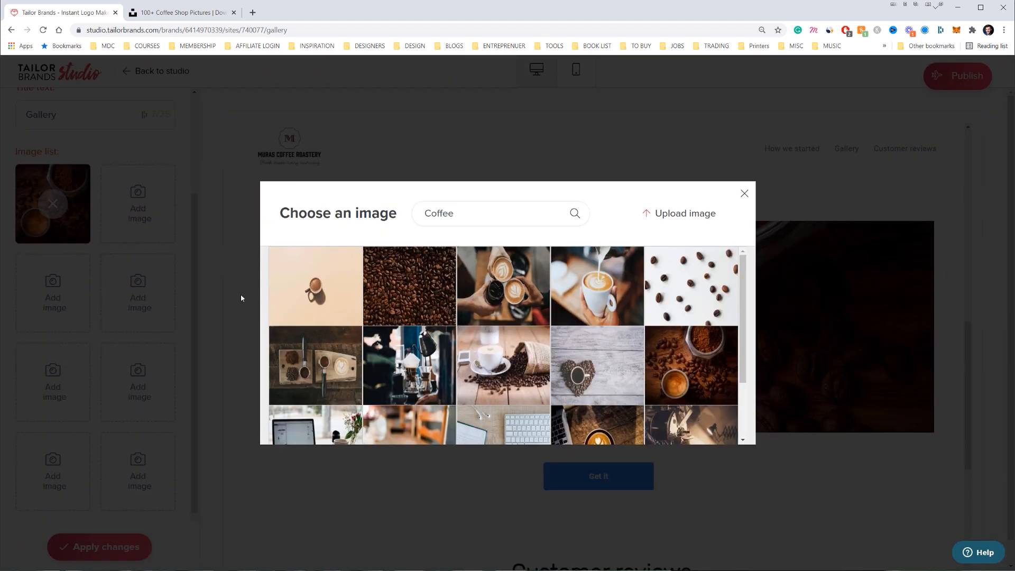
pyautogui.click(422, 215)
pyautogui.doubleClick(422, 214)
pyautogui.click(503, 219)
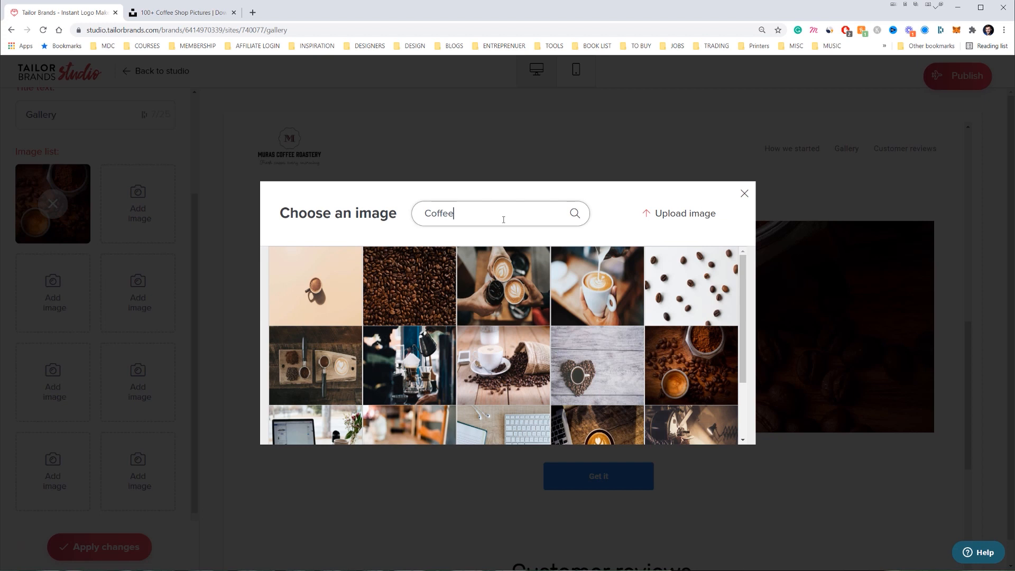
pyautogui.scroll(-3, 581, 370)
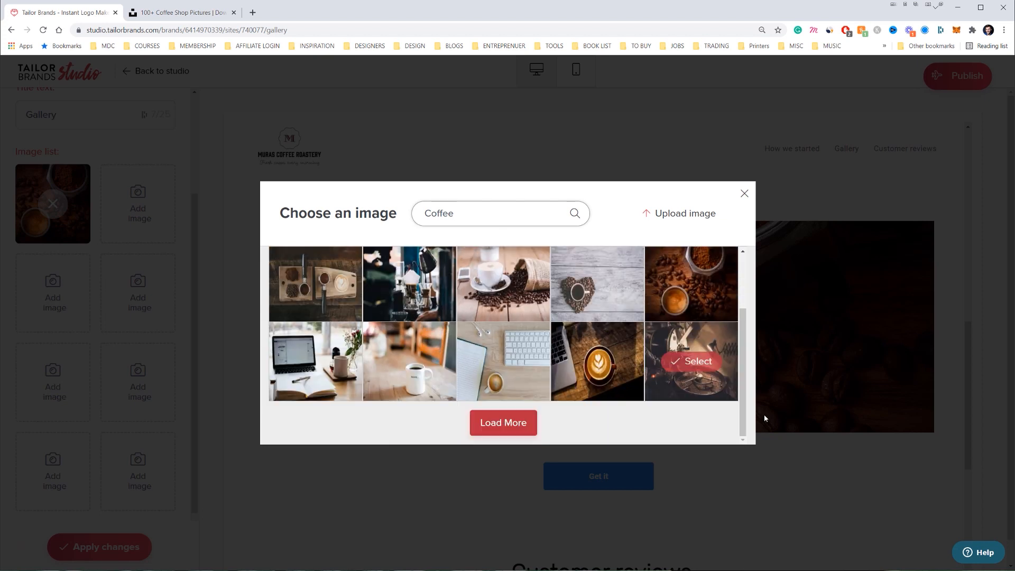
pyautogui.click(317, 283)
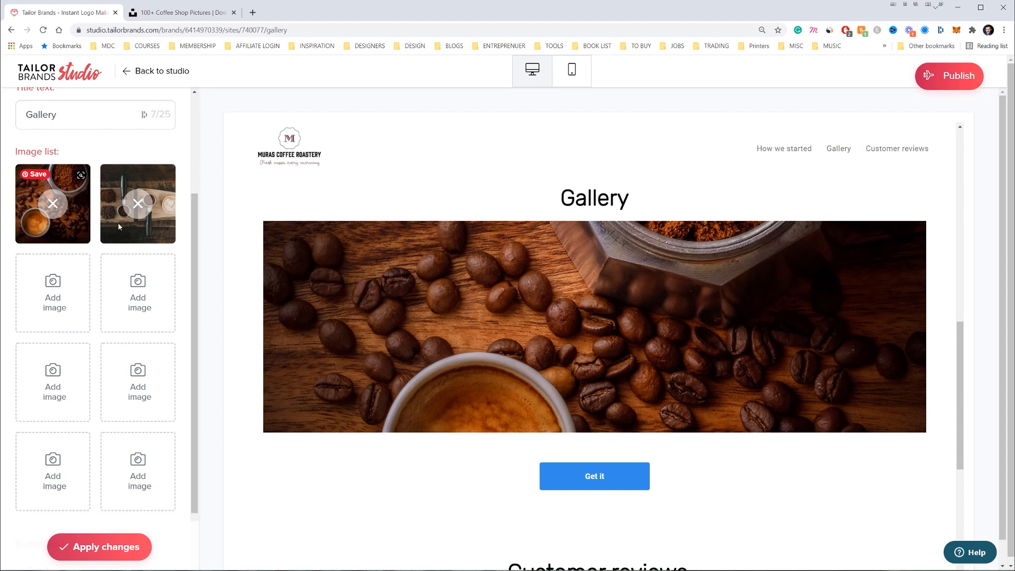
pyautogui.click(104, 551)
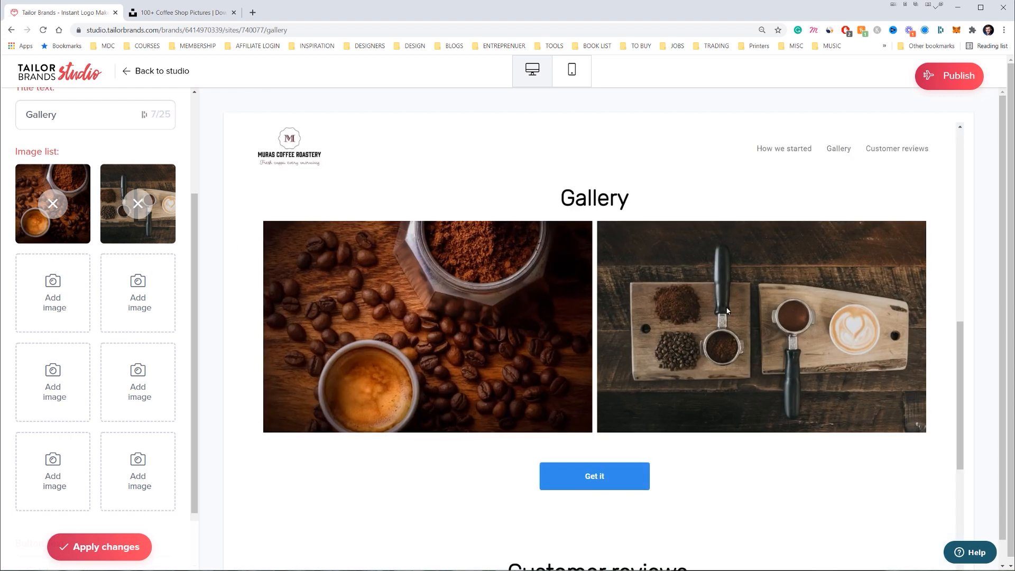
# Preview both gallery images, check the 'Get it' button text, and return to the sections
pyautogui.click(530, 328)
pyautogui.click(946, 360)
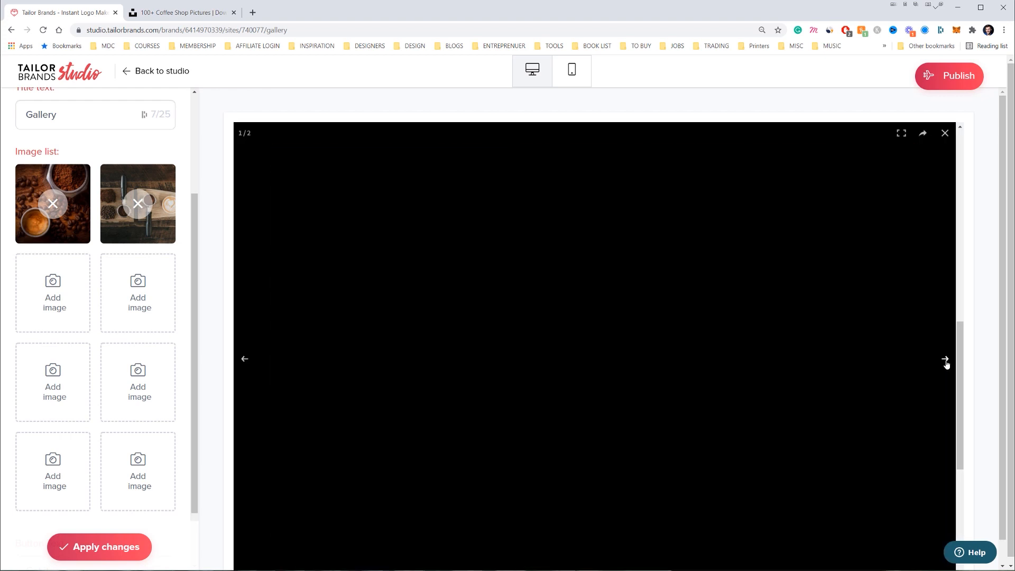
pyautogui.click(665, 300)
pyautogui.scroll(-5, 582, 203)
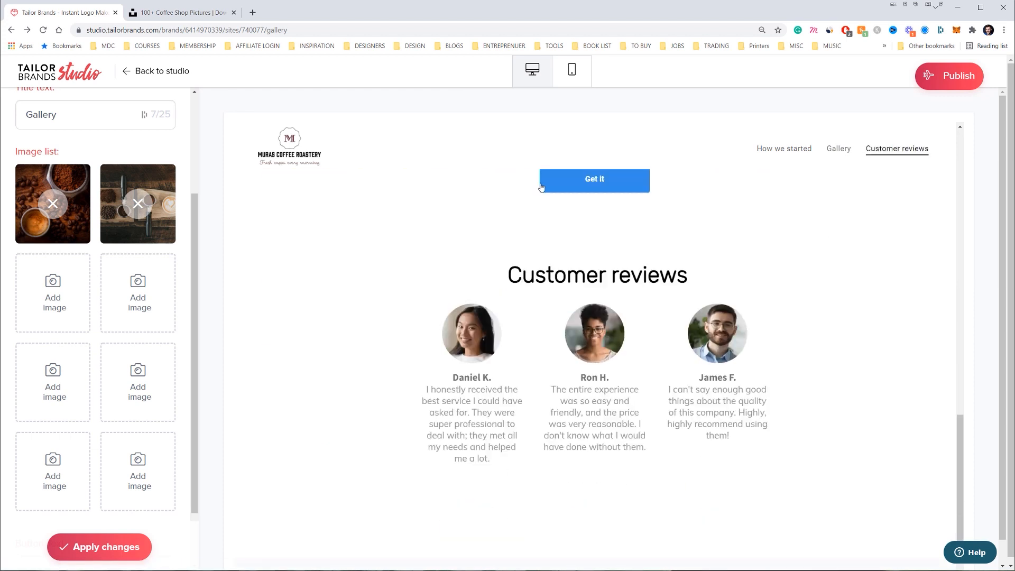
pyautogui.click(603, 195)
pyautogui.tripleClick(37, 496)
pyautogui.scroll(5, 132, 292)
pyautogui.click(29, 120)
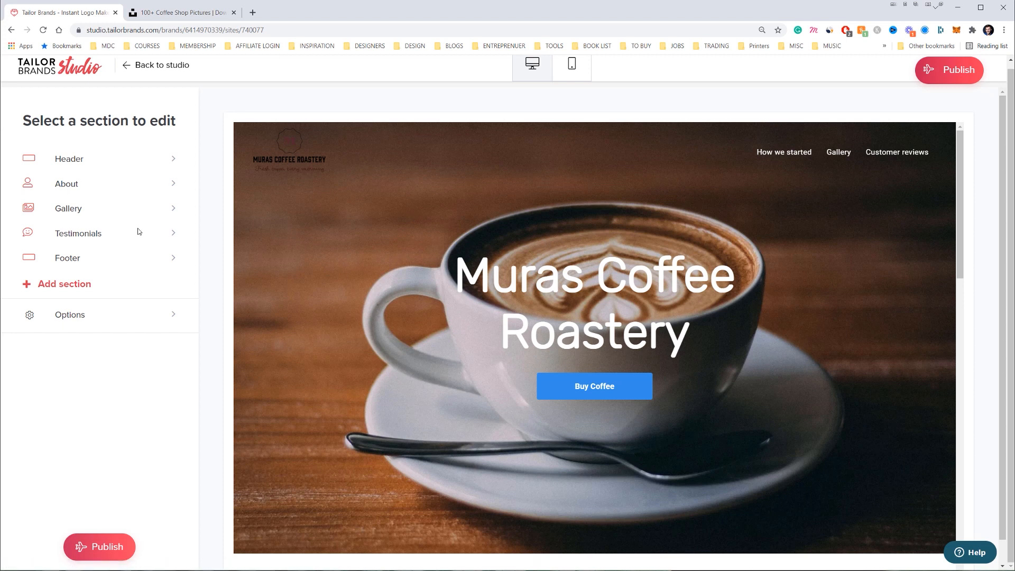
pyautogui.moveTo(125, 227)
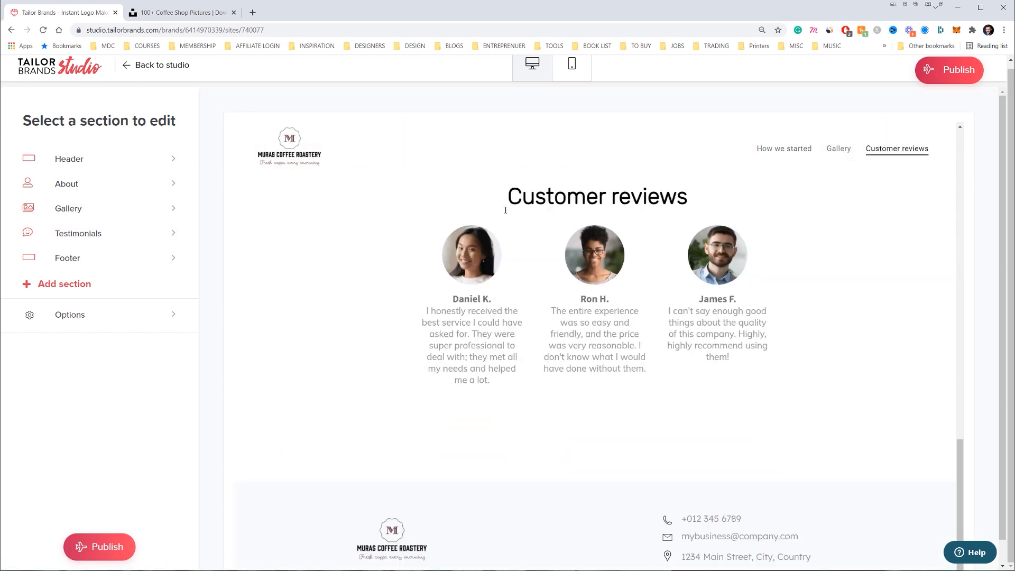
# Apply the Vibrant style to the coffee website via Options > Style
pyautogui.moveTo(546, 378); pyautogui.dragTo(427, 311)
pyautogui.scroll(-1, 619, 355)
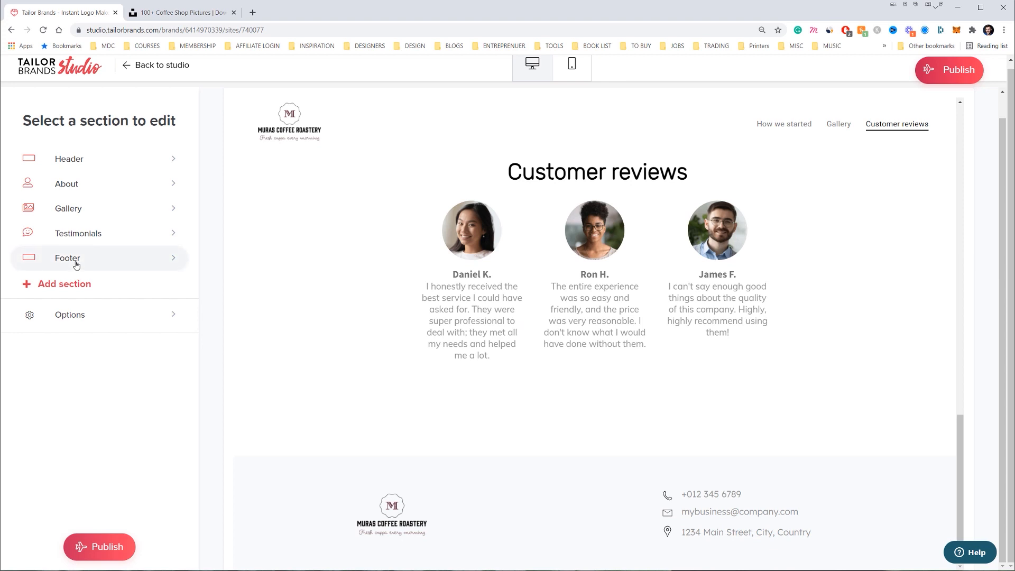
pyautogui.click(68, 317)
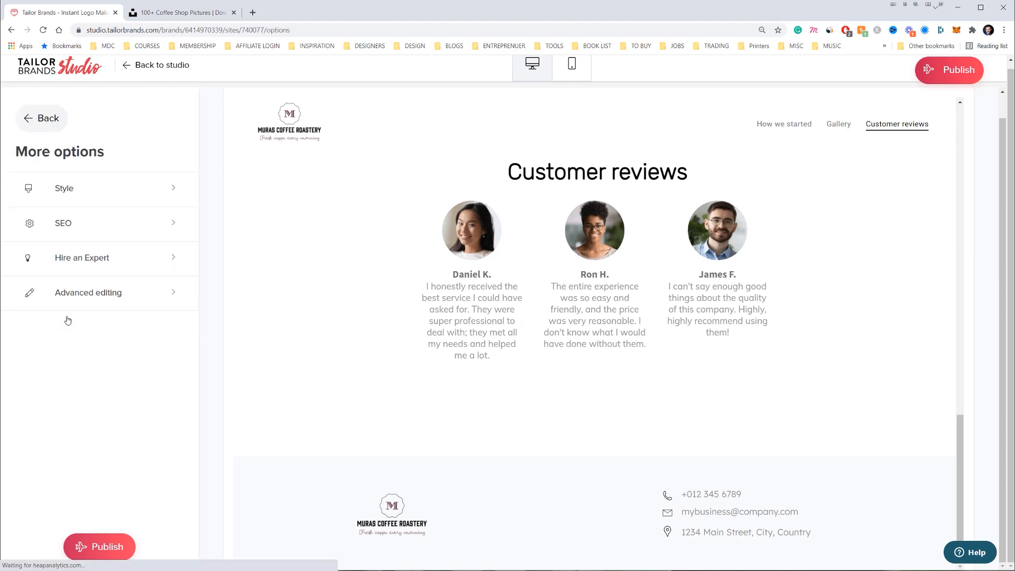
pyautogui.click(169, 188)
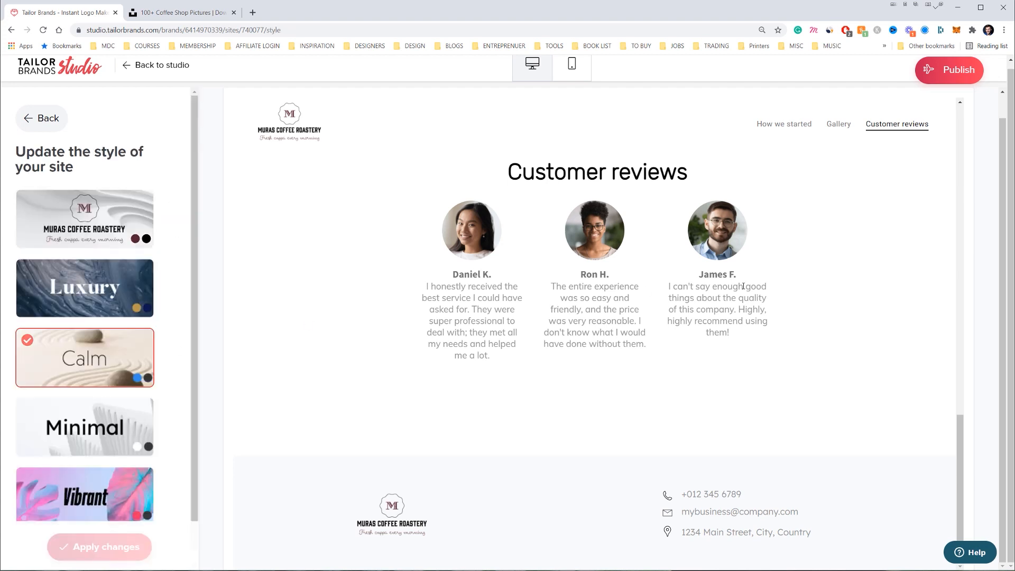
pyautogui.scroll(-1, 110, 417)
pyautogui.click(106, 479)
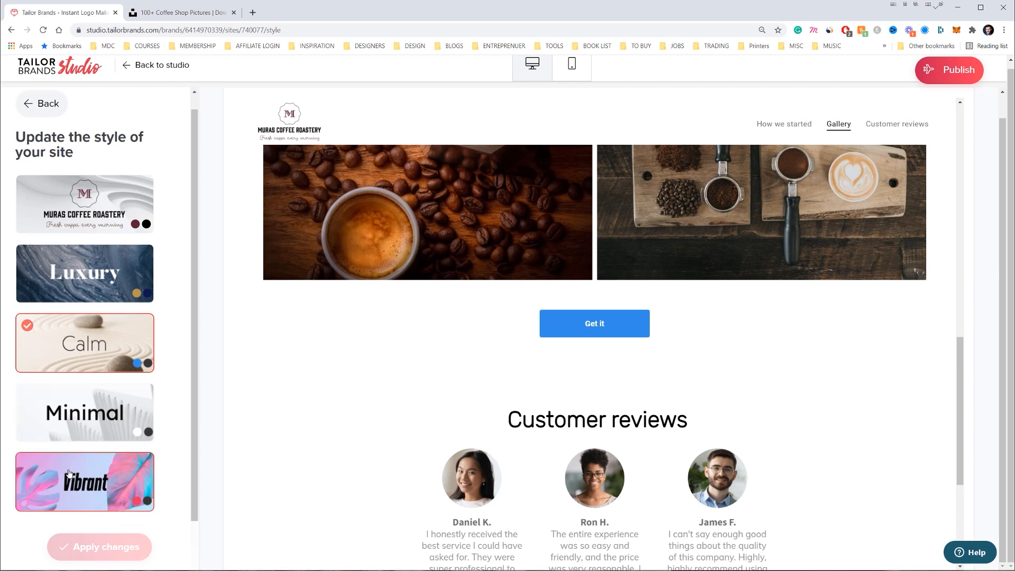
pyautogui.click(99, 547)
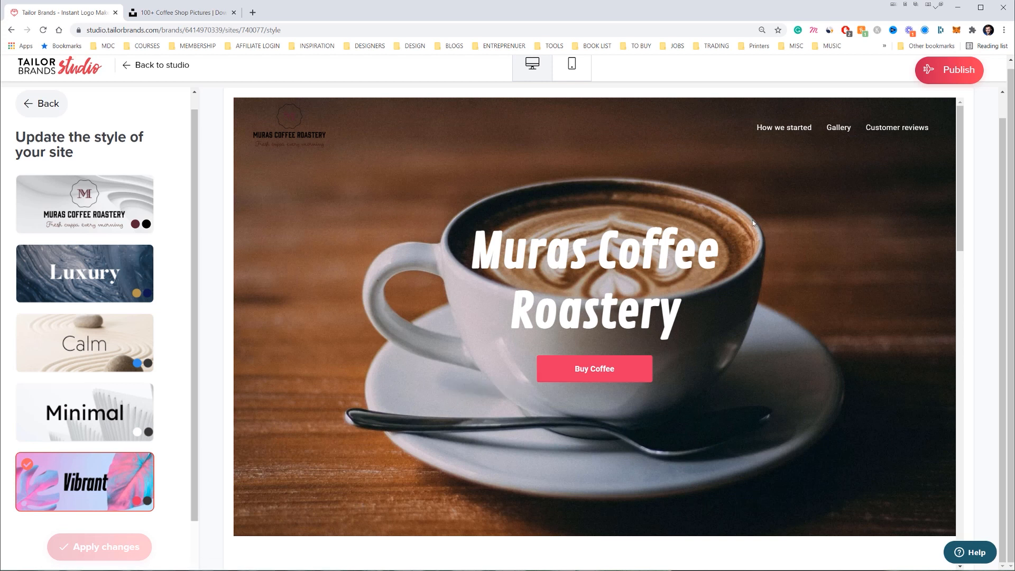
# Review the restyled site preview, including the Customer reviews section and footer
pyautogui.scroll(-10, 753, 224)
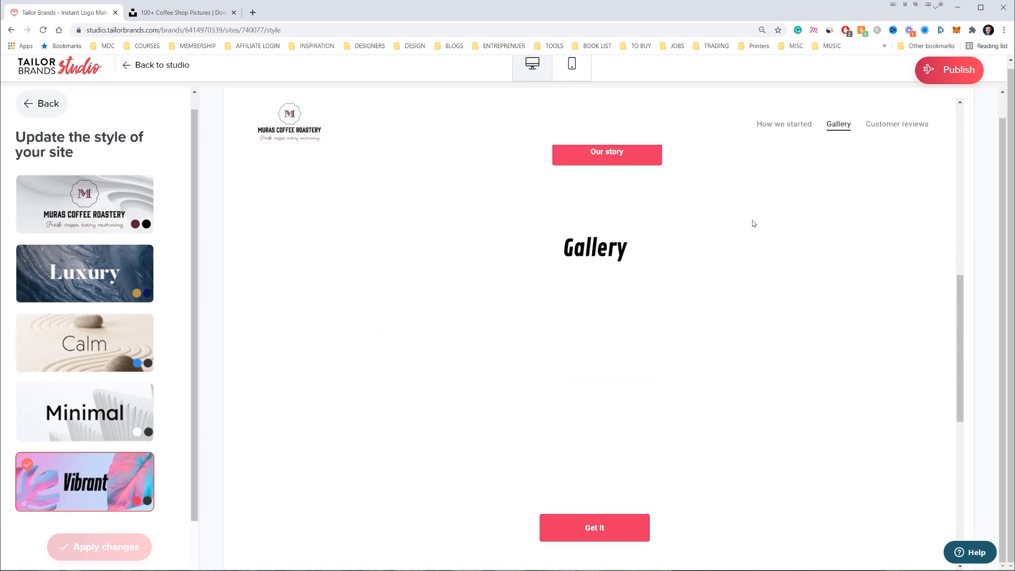
pyautogui.scroll(-8, 753, 223)
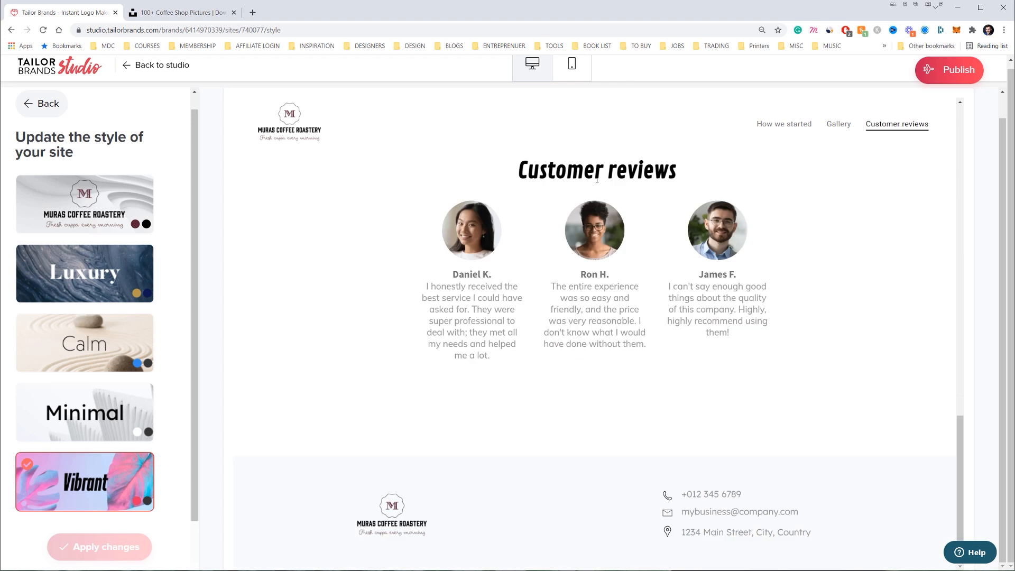
pyautogui.scroll(7, 601, 461)
pyautogui.scroll(-6, 613, 460)
pyautogui.scroll(15, 687, 423)
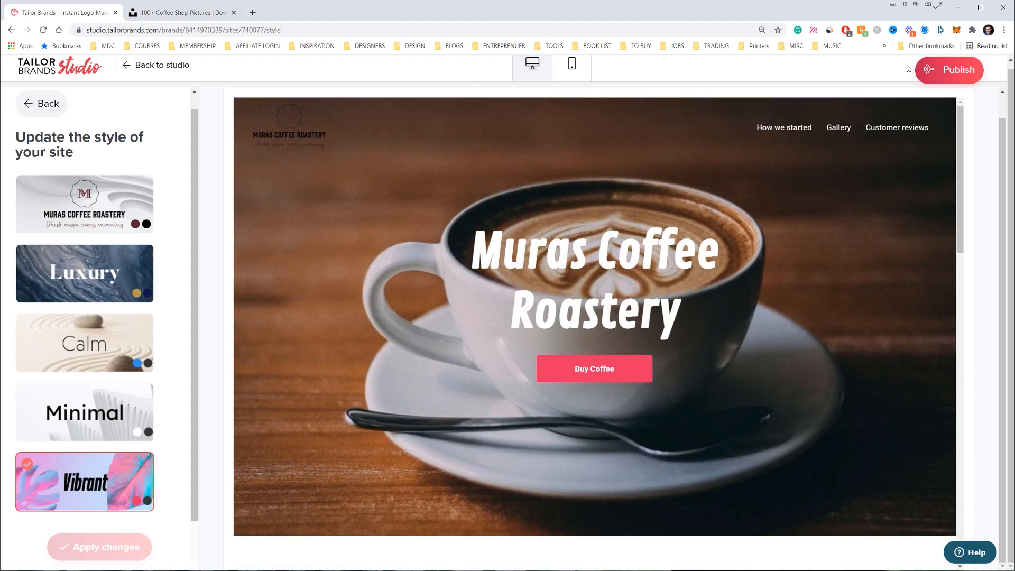
pyautogui.click(876, 127)
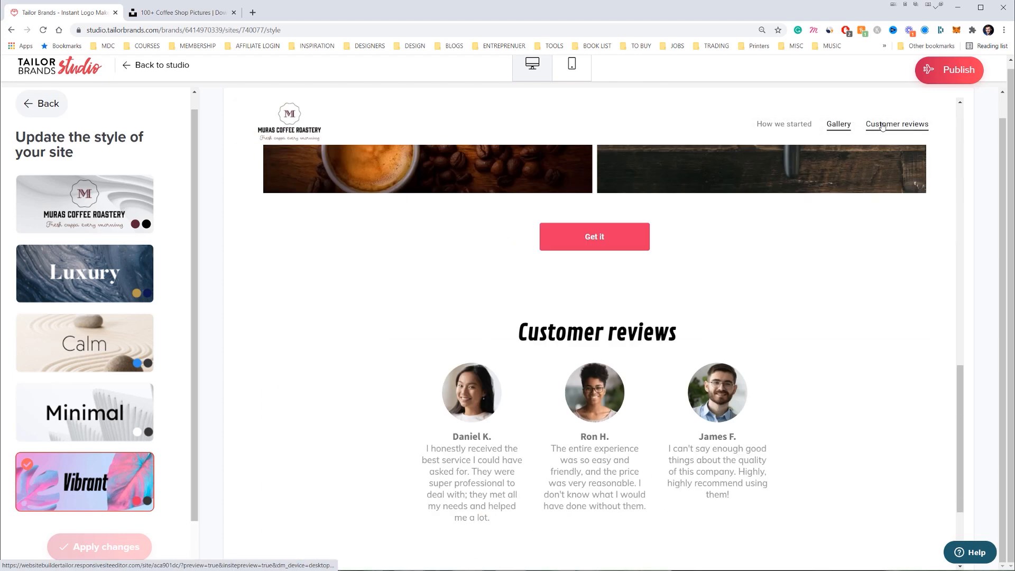
pyautogui.moveTo(798, 512); pyautogui.dragTo(731, 512)
pyautogui.click(795, 528)
pyautogui.scroll(15, 795, 518)
# Leave the site editor and return to the My sites dashboard
pyautogui.click(43, 103)
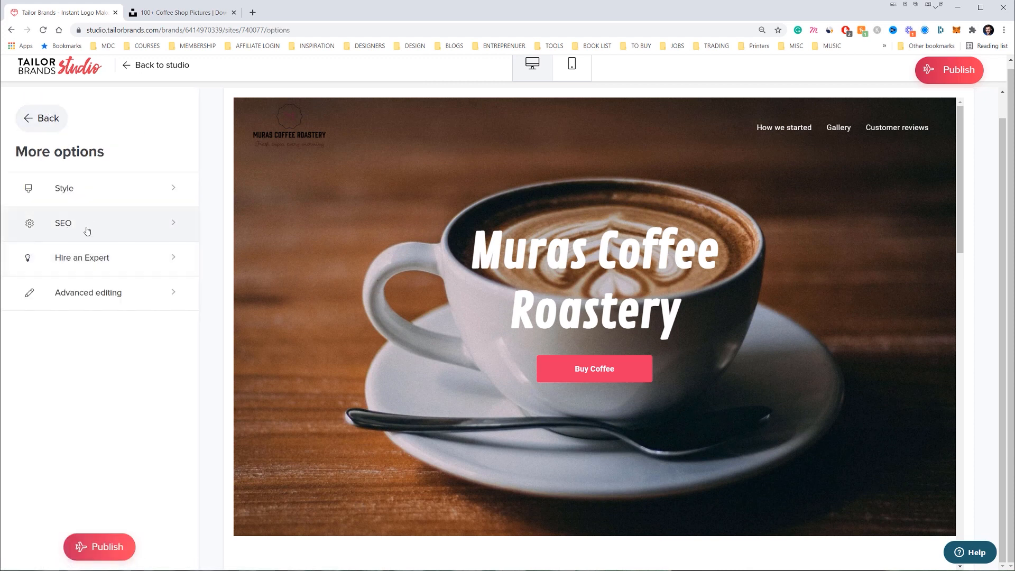
pyautogui.click(46, 121)
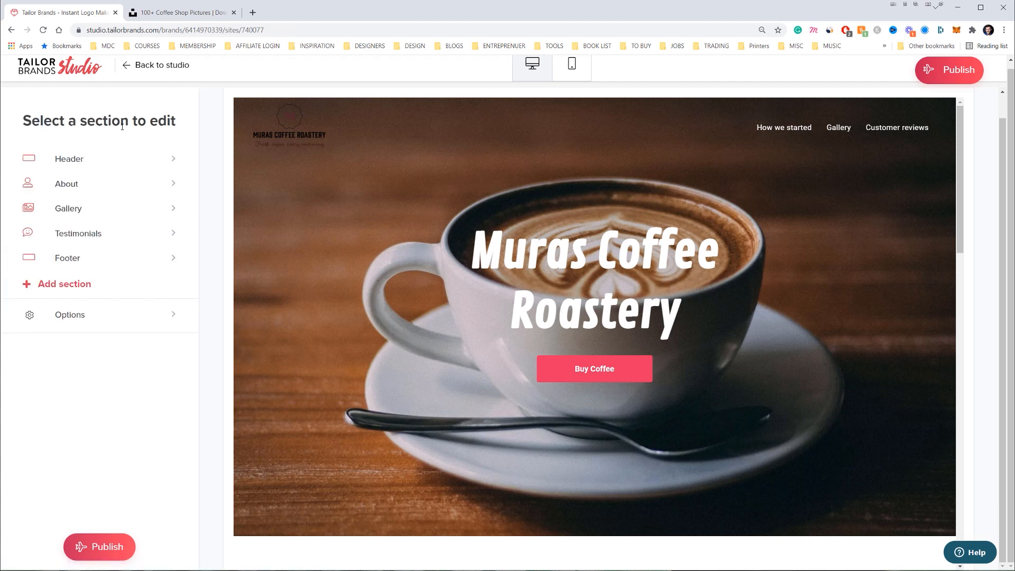
pyautogui.click(127, 65)
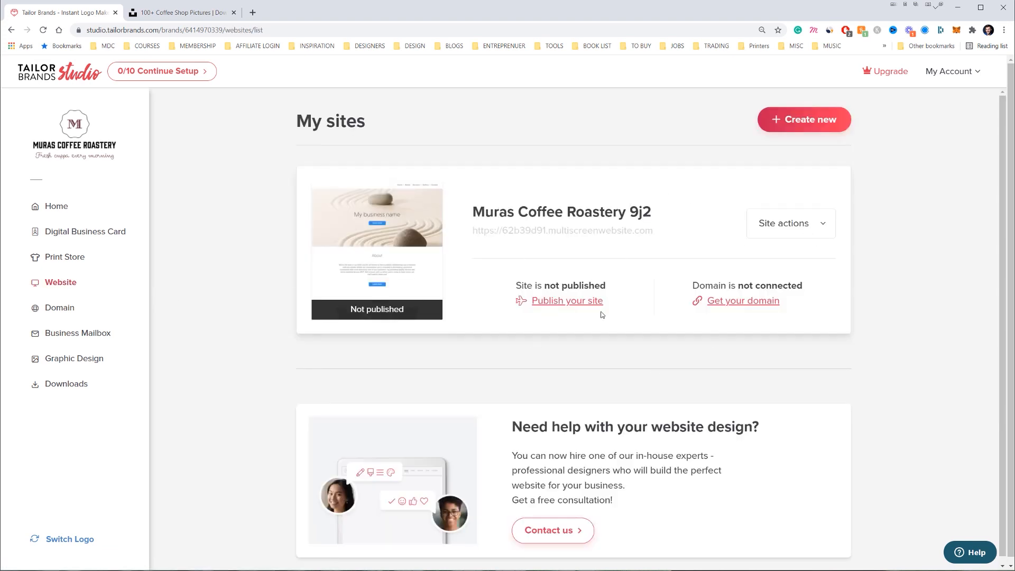
# Glance at the site's actions list, then go to the Graphic Design page
pyautogui.moveTo(783, 344); pyautogui.dragTo(495, 302)
pyautogui.click(778, 223)
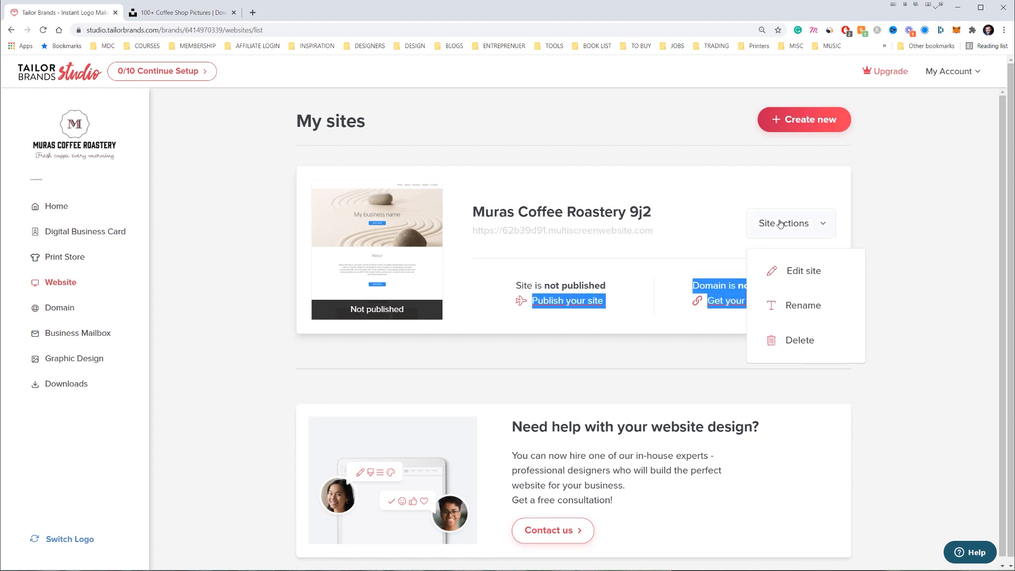
pyautogui.click(707, 366)
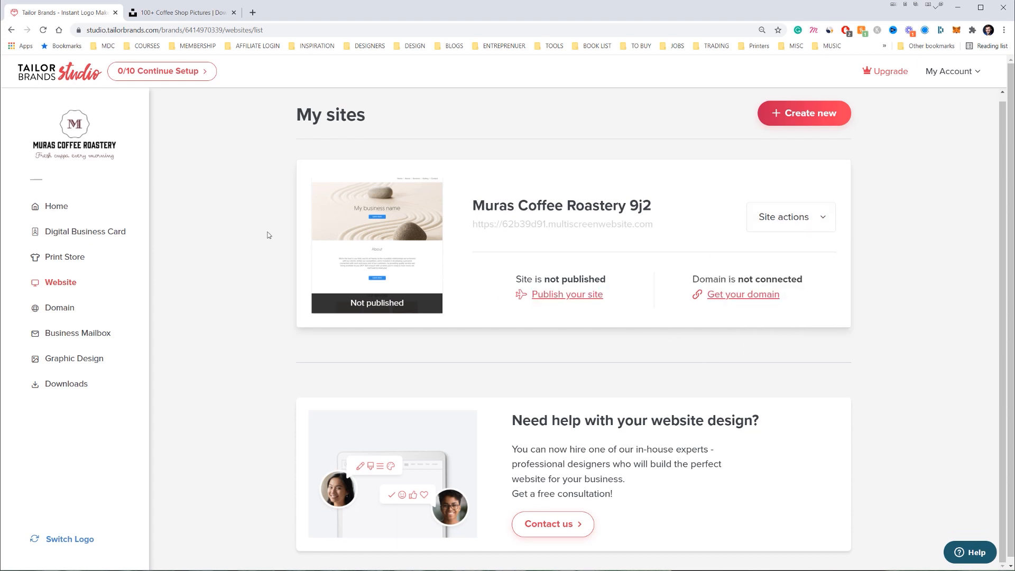
pyautogui.click(66, 359)
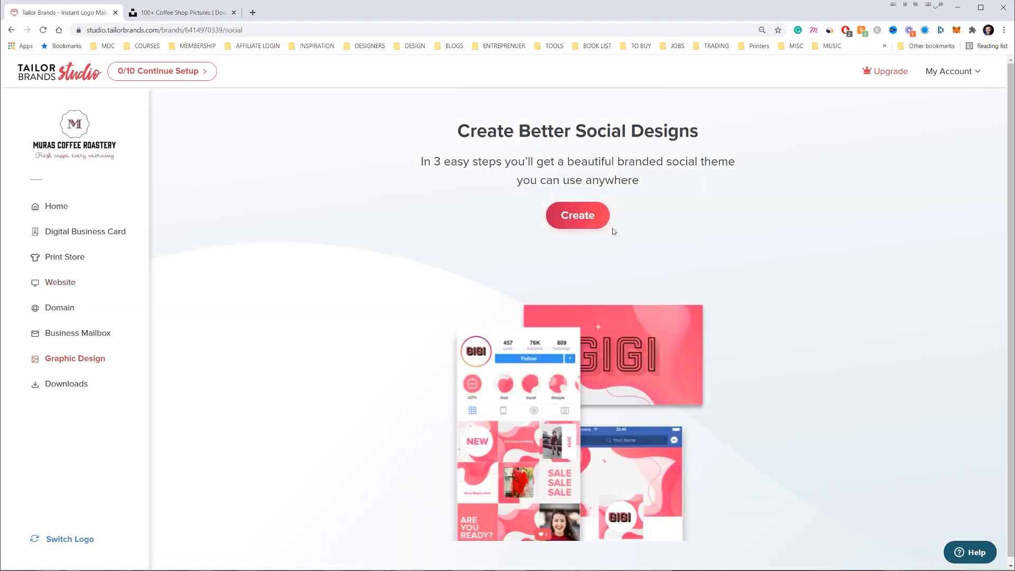
# Start a branded social theme using the Inspiration background theme
pyautogui.click(584, 213)
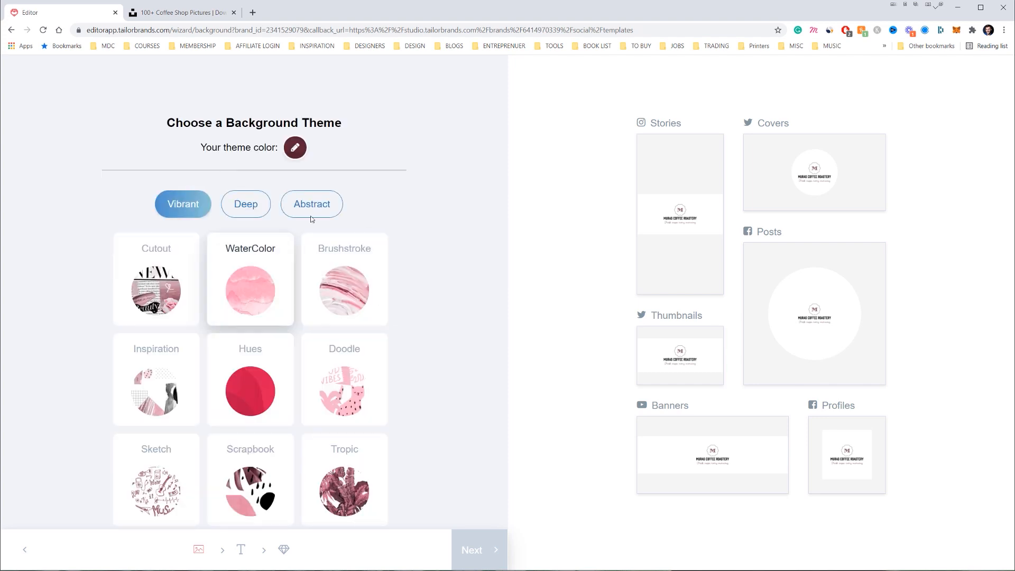
pyautogui.scroll(-1, 260, 219)
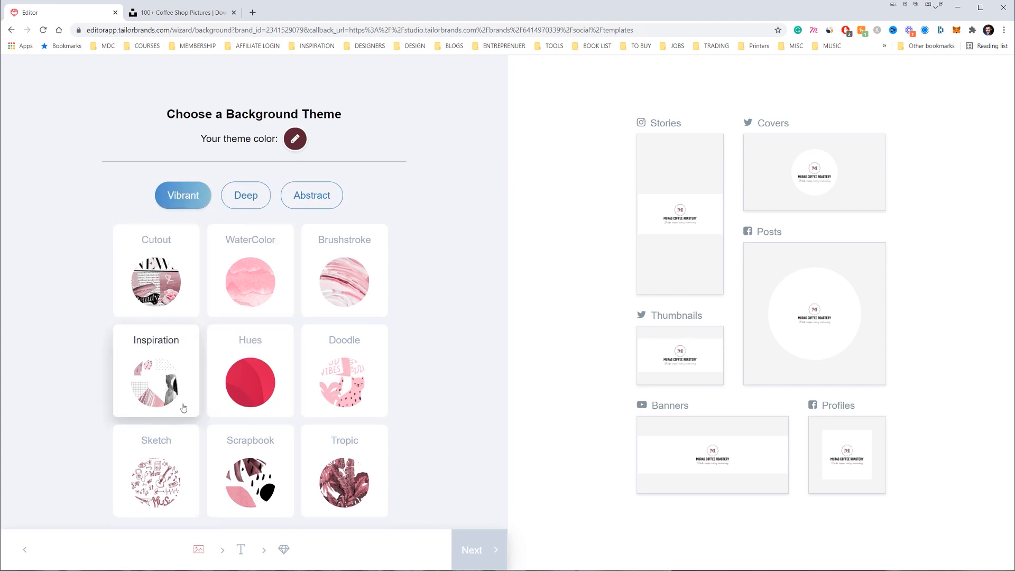
pyautogui.click(164, 385)
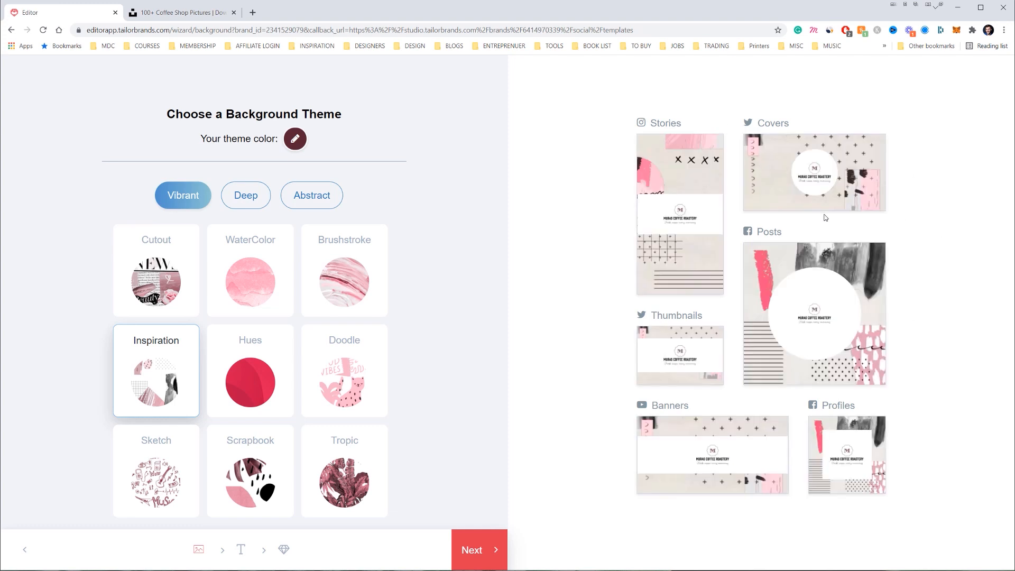
pyautogui.click(479, 550)
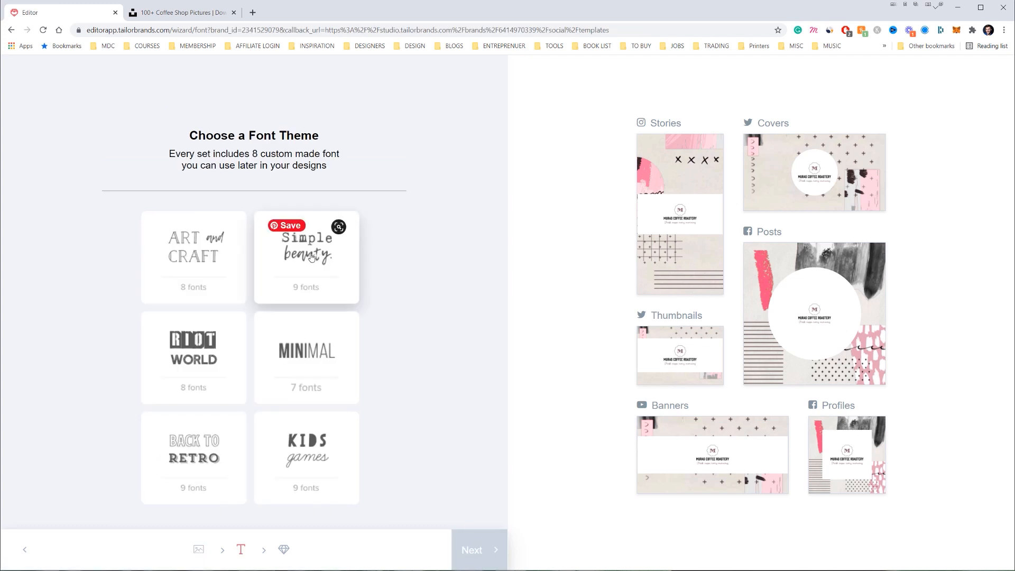
# Pick the Back to Retro font theme and start a new Instagram Story design
pyautogui.click(196, 343)
pyautogui.click(206, 460)
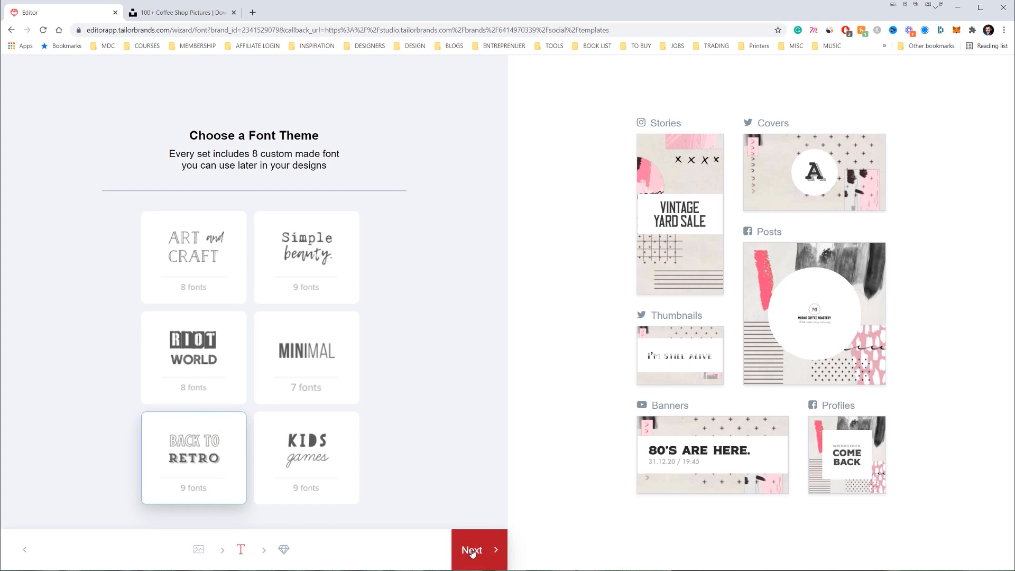
pyautogui.click(487, 539)
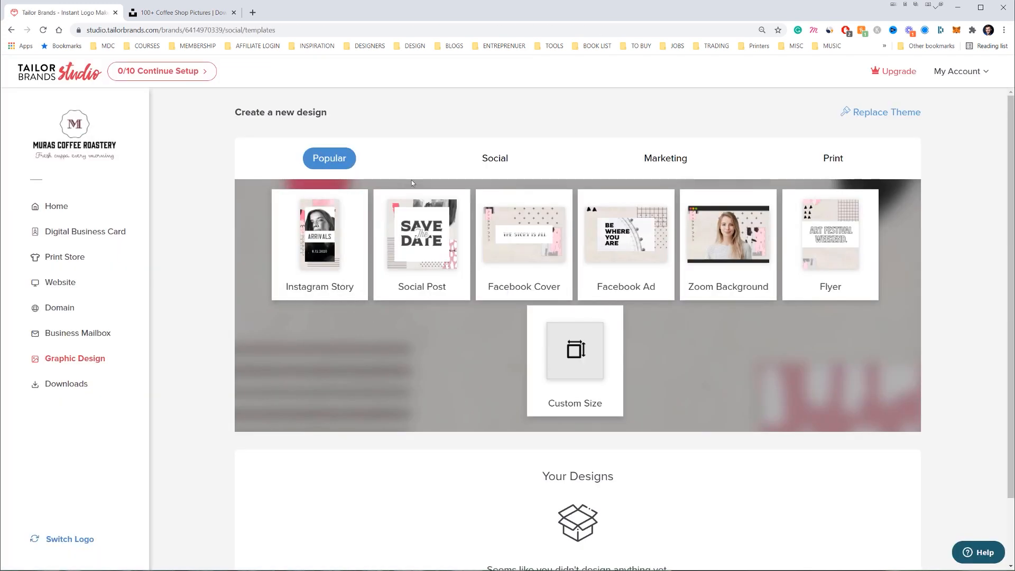
pyautogui.click(319, 259)
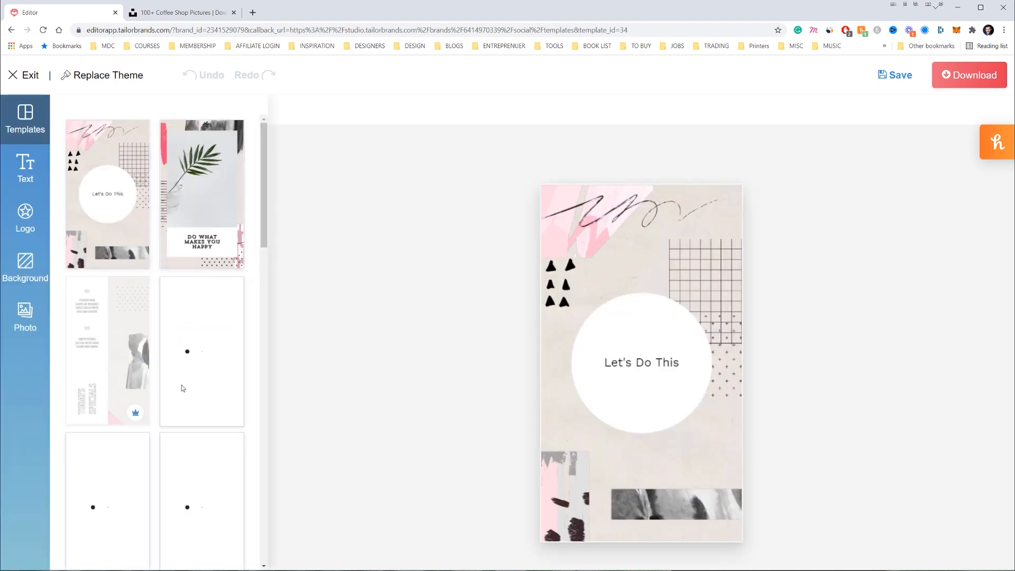
# Try the premium 21.8 story template and dismiss its upgrade prompt
pyautogui.scroll(-12, 197, 390)
pyautogui.scroll(-6, 200, 310)
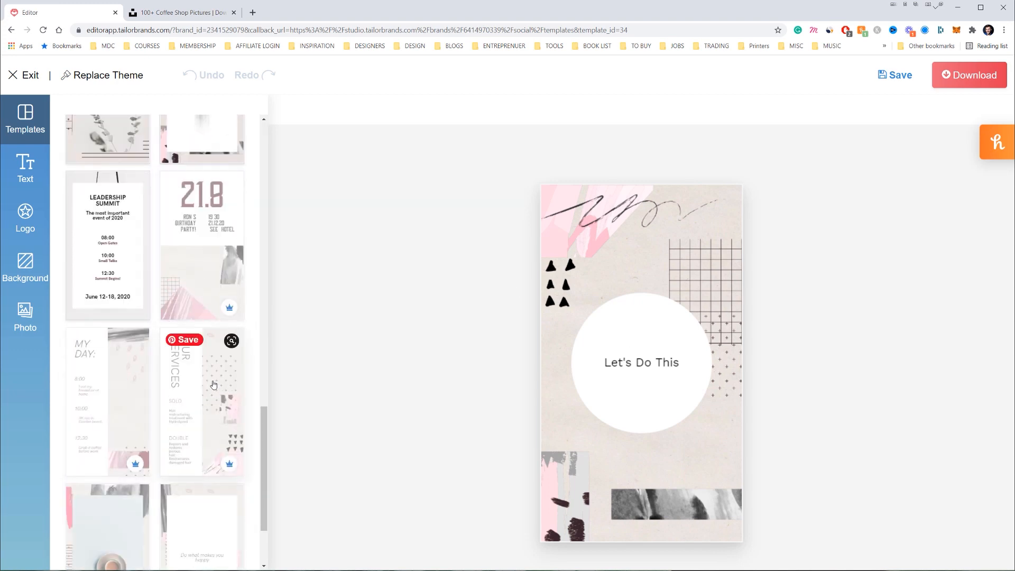
pyautogui.click(191, 245)
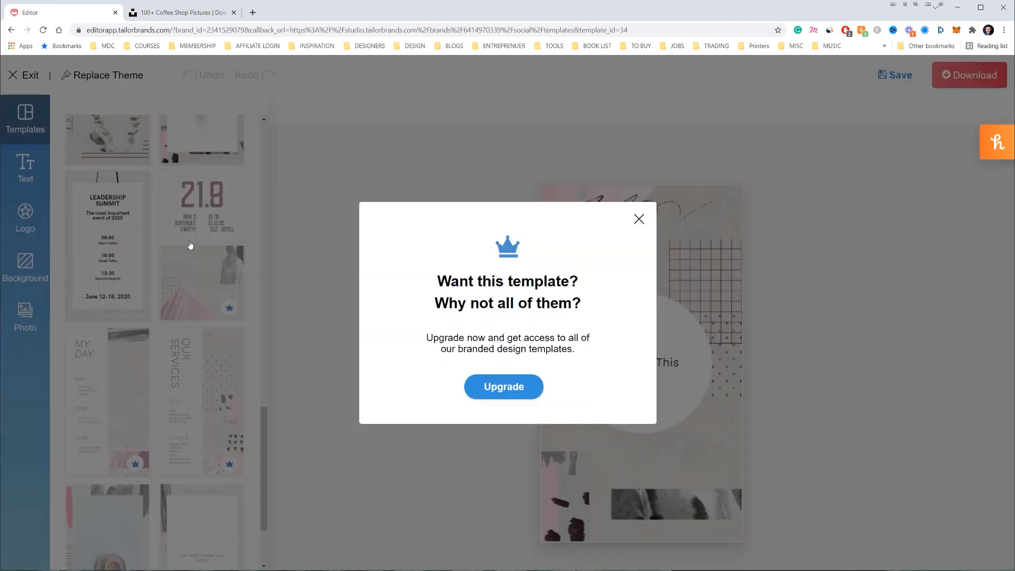
pyautogui.click(638, 227)
# Replace the story with the 'Do What Makes You Happy' template and select its photo
pyautogui.scroll(10, 158, 328)
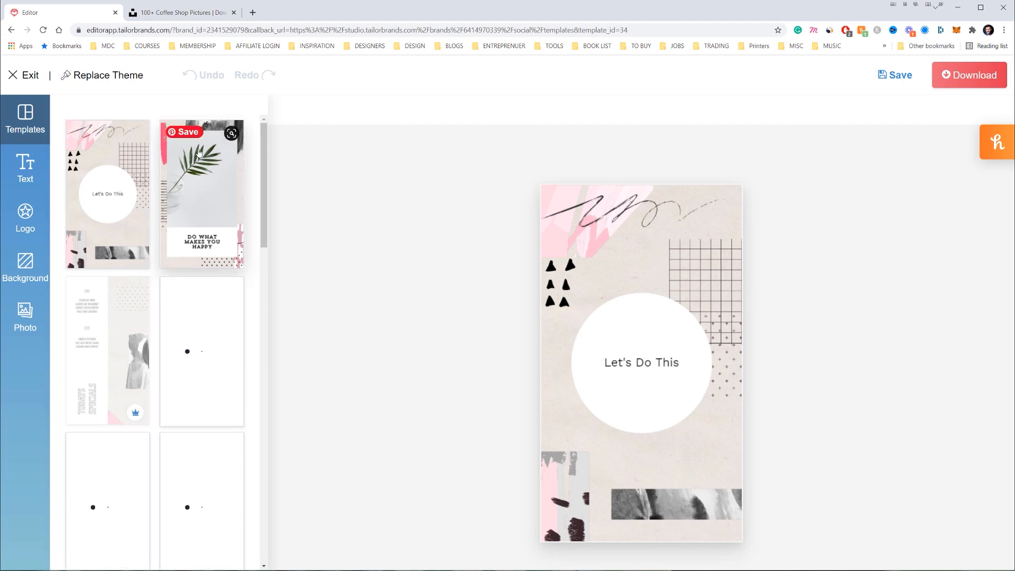
pyautogui.scroll(-3, 113, 354)
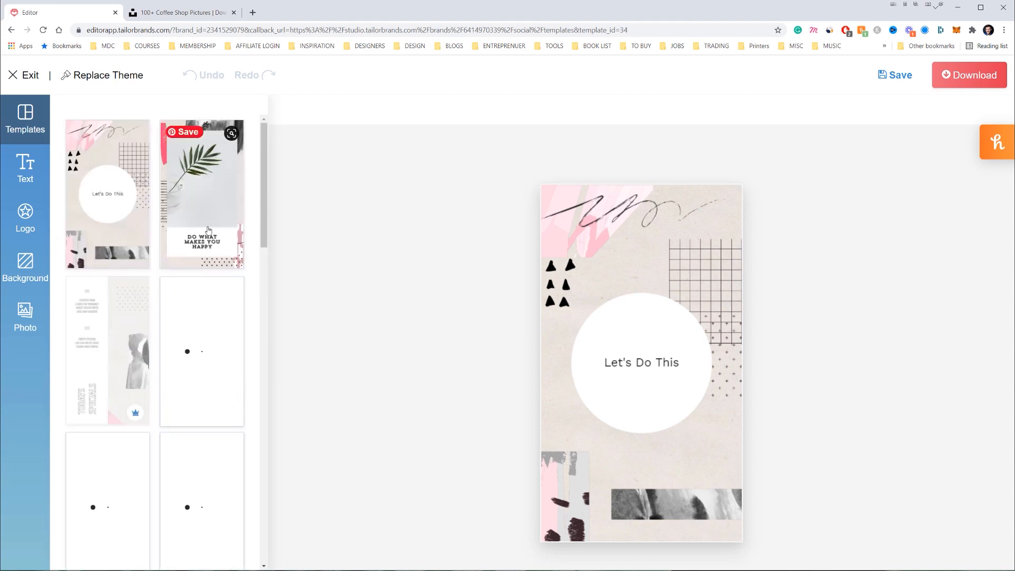
pyautogui.click(209, 217)
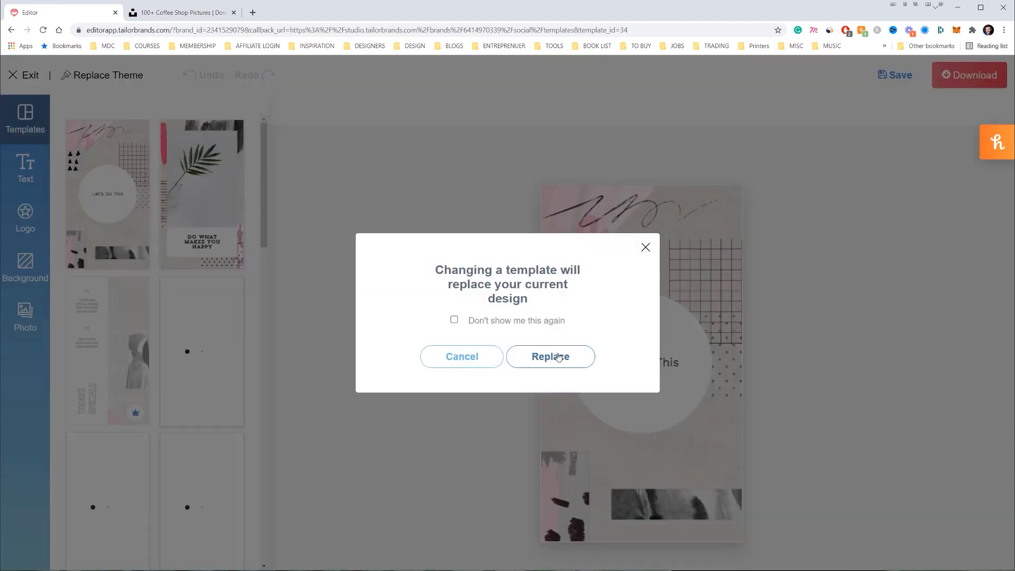
pyautogui.click(556, 355)
pyautogui.click(660, 340)
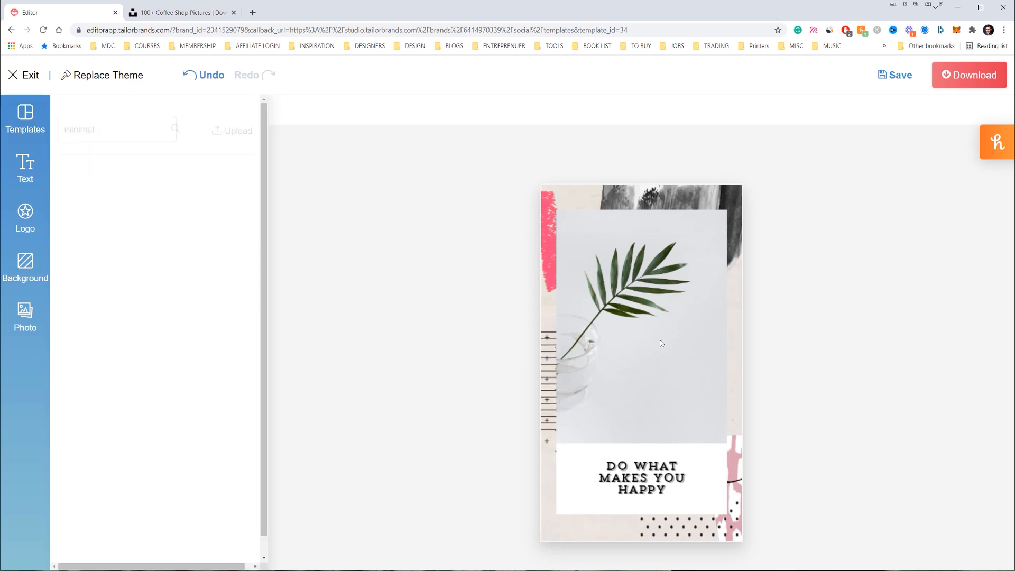
# Trim the leaf photo frame and replace the quote text, deleting the extra caption line
pyautogui.moveTo(729, 209); pyautogui.dragTo(711, 234)
pyautogui.moveTo(698, 280)
pyautogui.mouseDown()
pyautogui.moveTo(646, 262)
pyautogui.moveTo(683, 271)
pyautogui.moveTo(677, 291)
pyautogui.moveTo(743, 233)
pyautogui.moveTo(703, 270)
pyautogui.mouseUp()
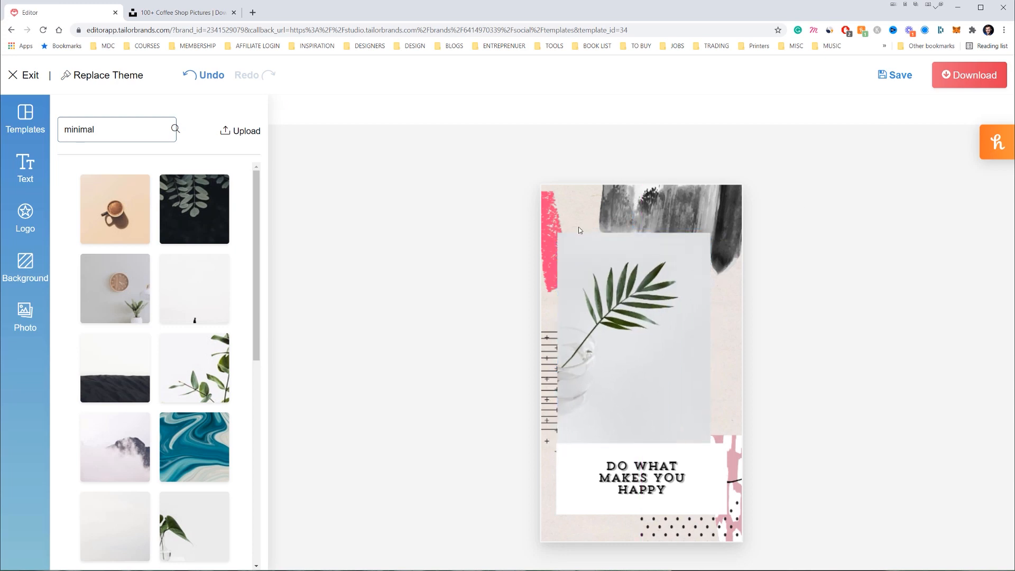
pyautogui.click(657, 441)
pyautogui.click(656, 470)
pyautogui.doubleClick(655, 468)
pyautogui.click(654, 468)
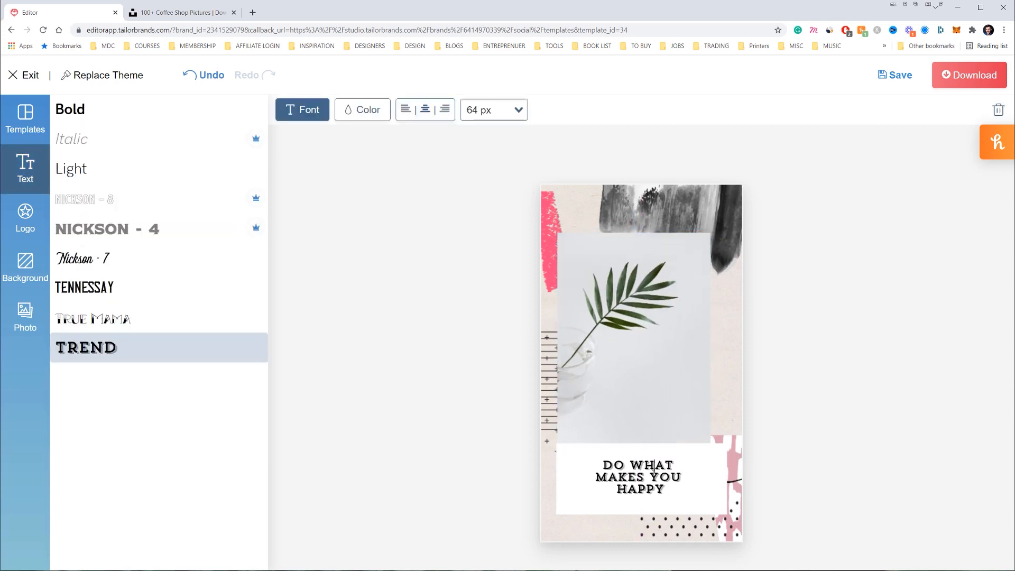
pyautogui.hotkey('ctrl', 'a')
pyautogui.write('OPENIN')
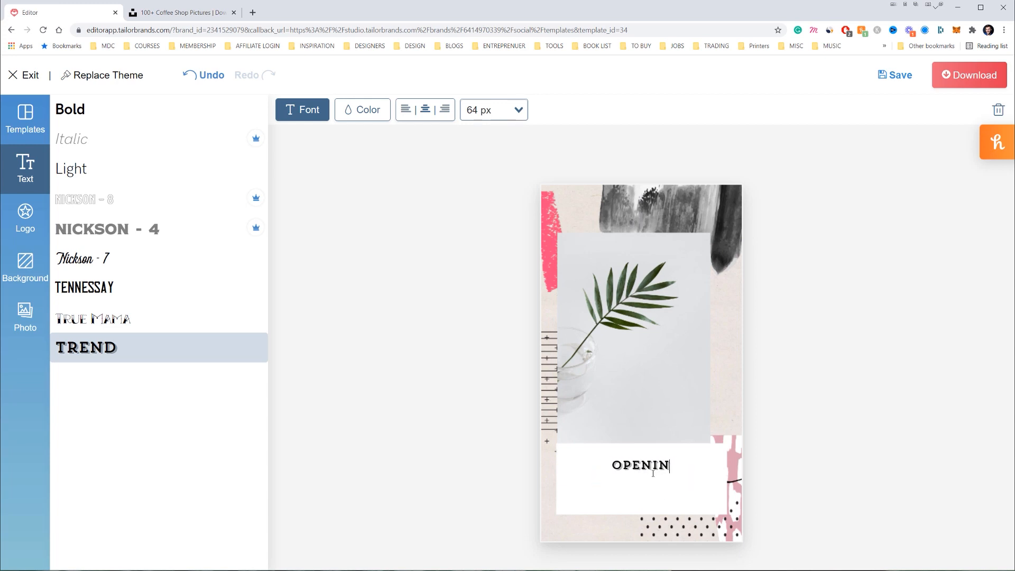
pyautogui.write('G SOON')
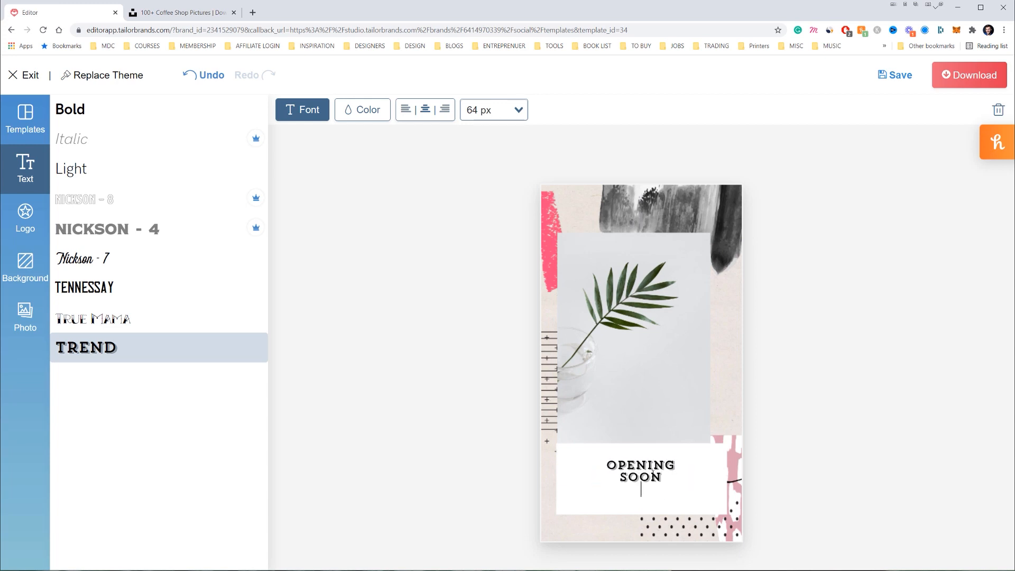
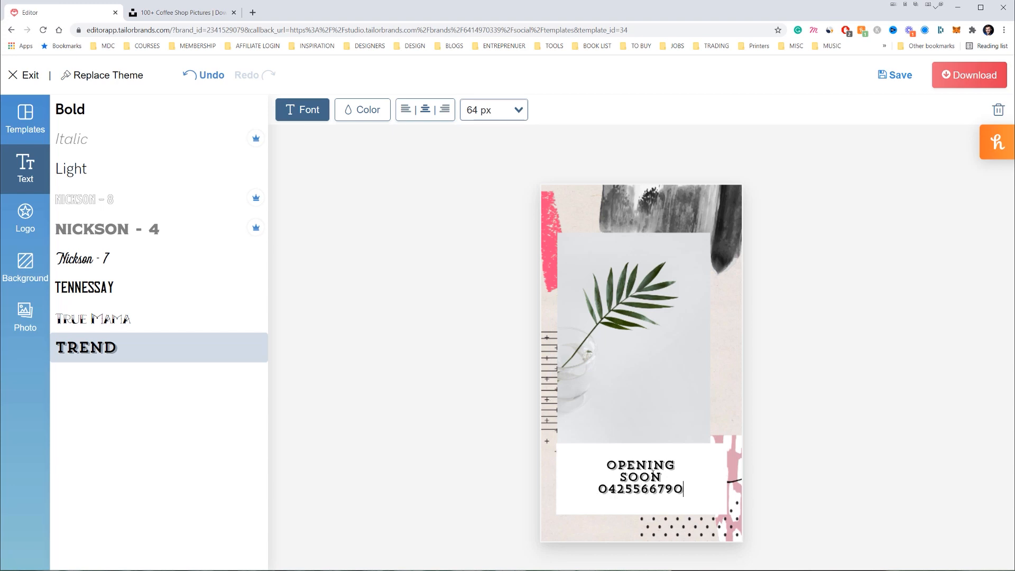
pyautogui.write('-')
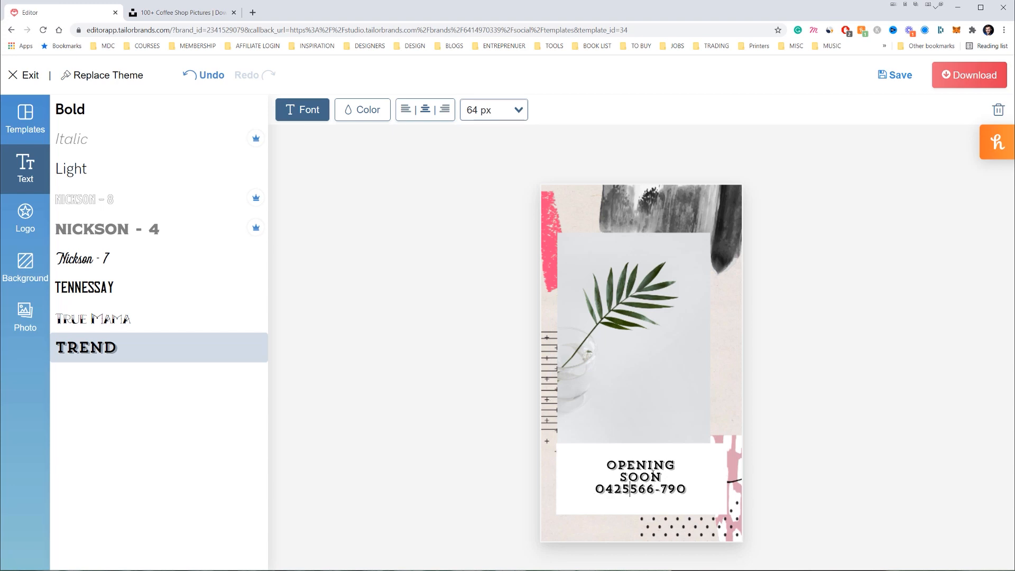
pyautogui.write('-')
pyautogui.moveTo(595, 480); pyautogui.dragTo(709, 494)
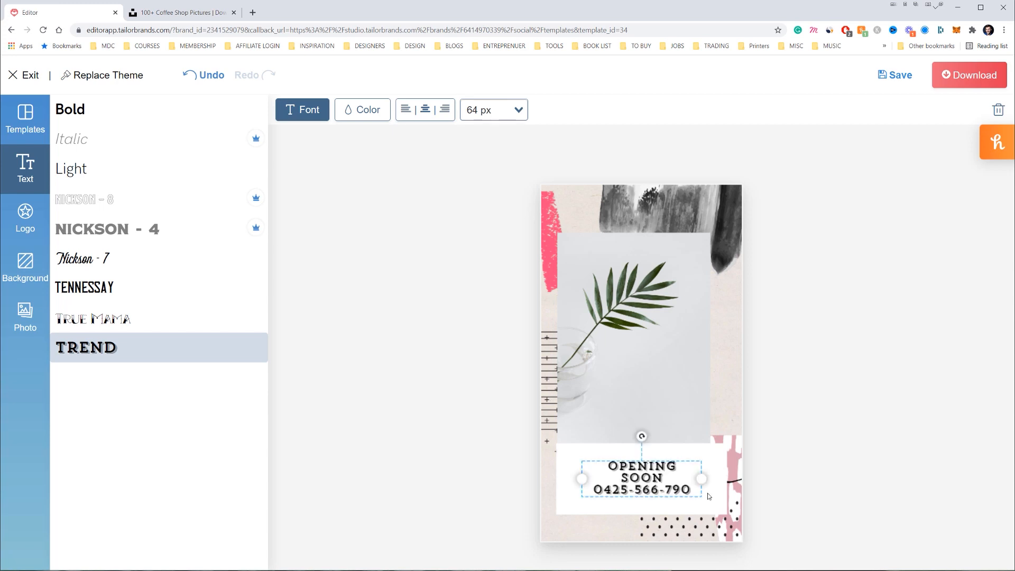
pyautogui.press('Delete')
# Set the caption to the Tennessay font and type 'OPENING SOON 15.12.21'
pyautogui.click(709, 496)
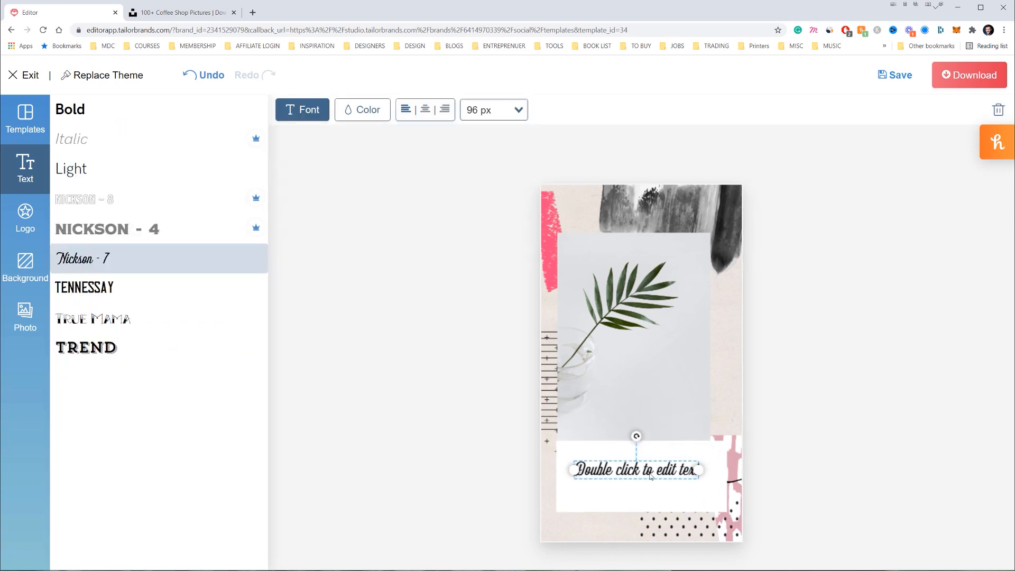
pyautogui.click(108, 295)
pyautogui.doubleClick(671, 480)
pyautogui.write('OPENING SOON')
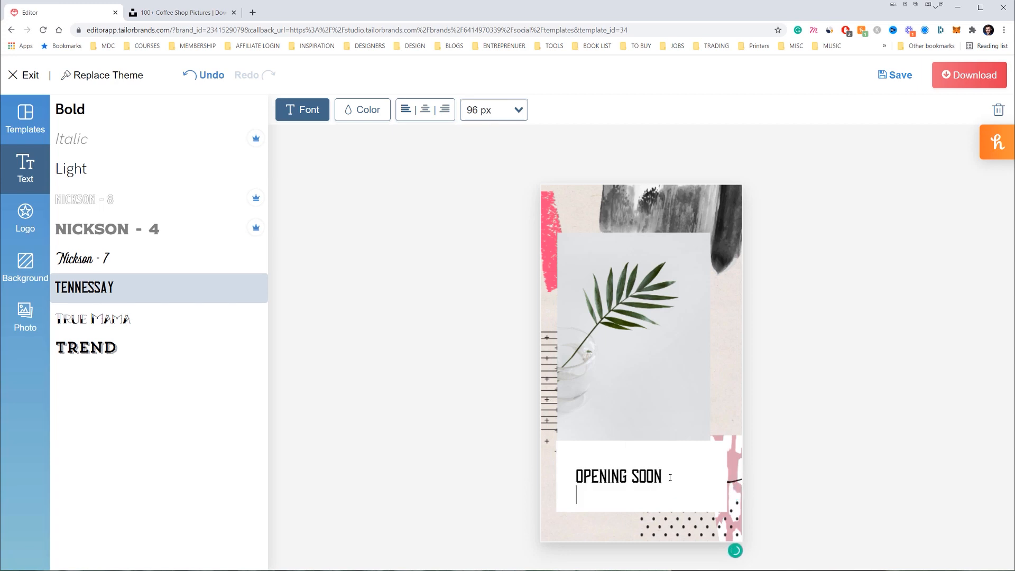
pyautogui.press('BackSpace')
pyautogui.write('12.21')
# Centre-align and reposition the caption, then colour it the light mauve brand colour
pyautogui.click(428, 114)
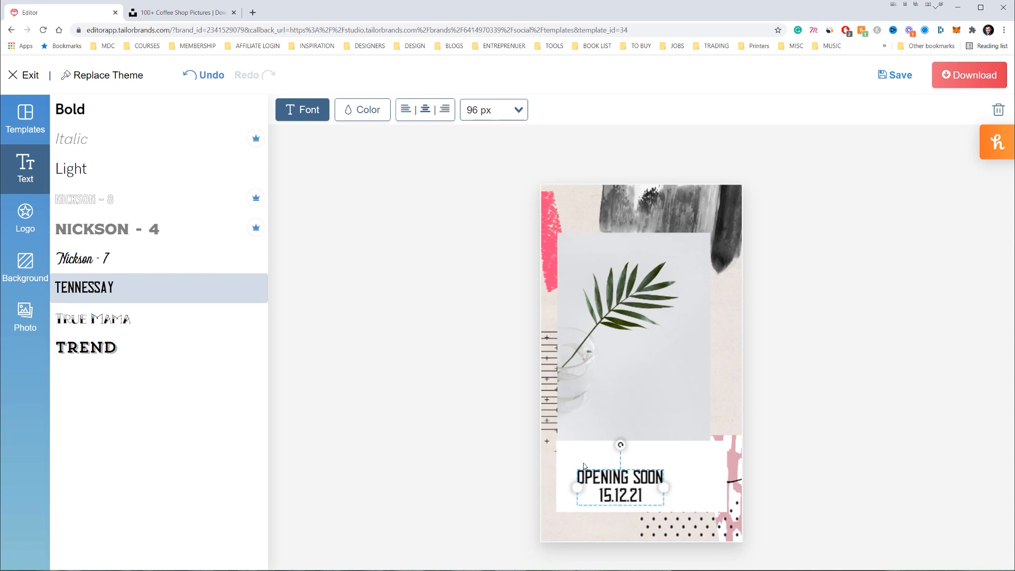
pyautogui.moveTo(620, 477); pyautogui.dragTo(724, 476)
pyautogui.moveTo(661, 478); pyautogui.dragTo(640, 478)
pyautogui.click(363, 110)
pyautogui.click(220, 205)
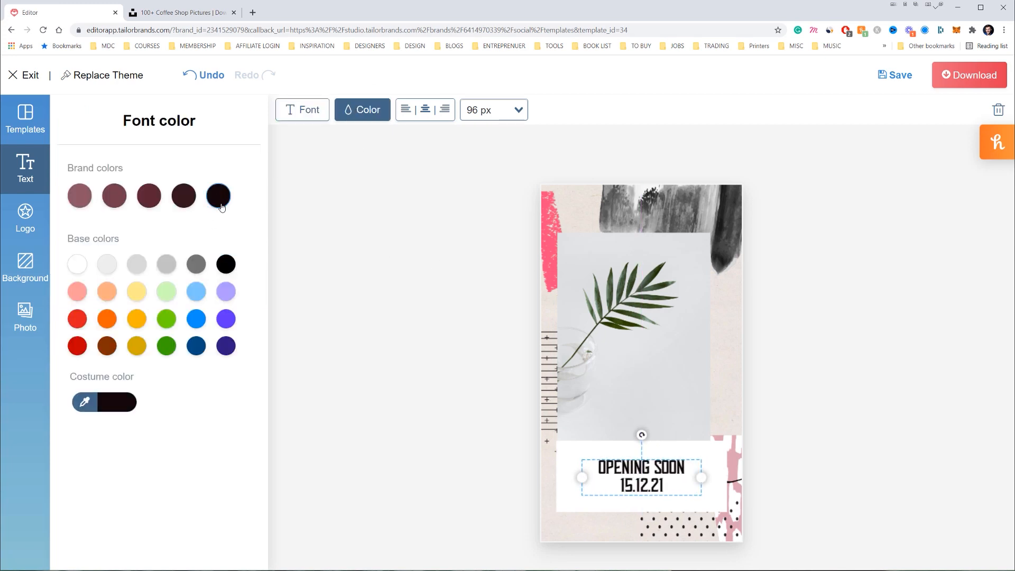
pyautogui.click(137, 319)
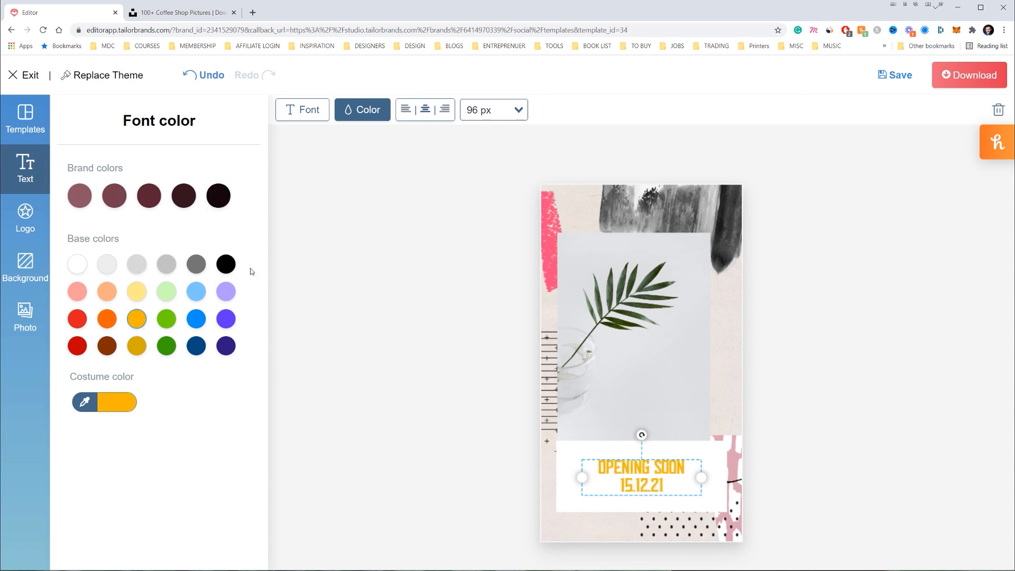
pyautogui.click(118, 199)
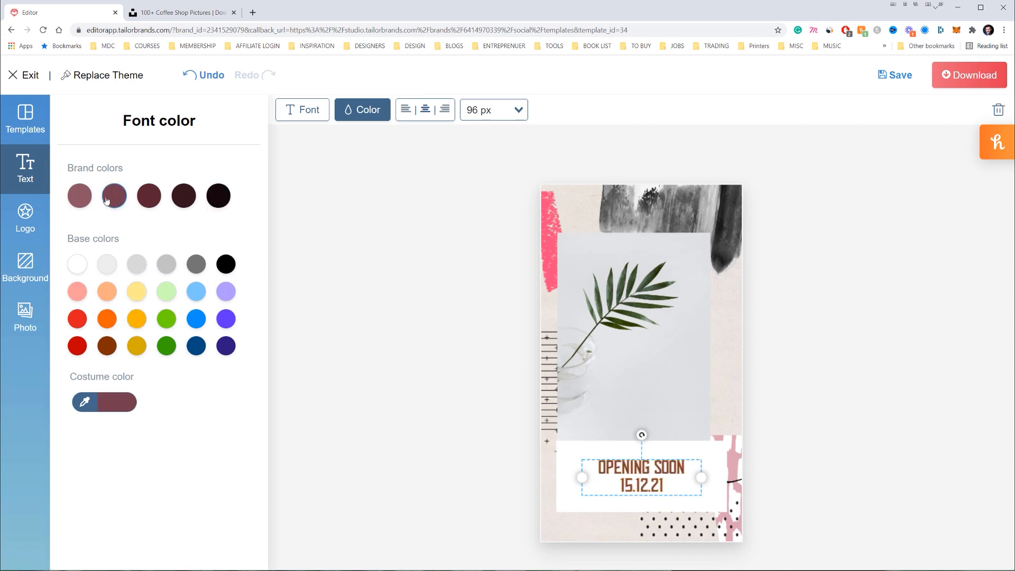
pyautogui.click(83, 198)
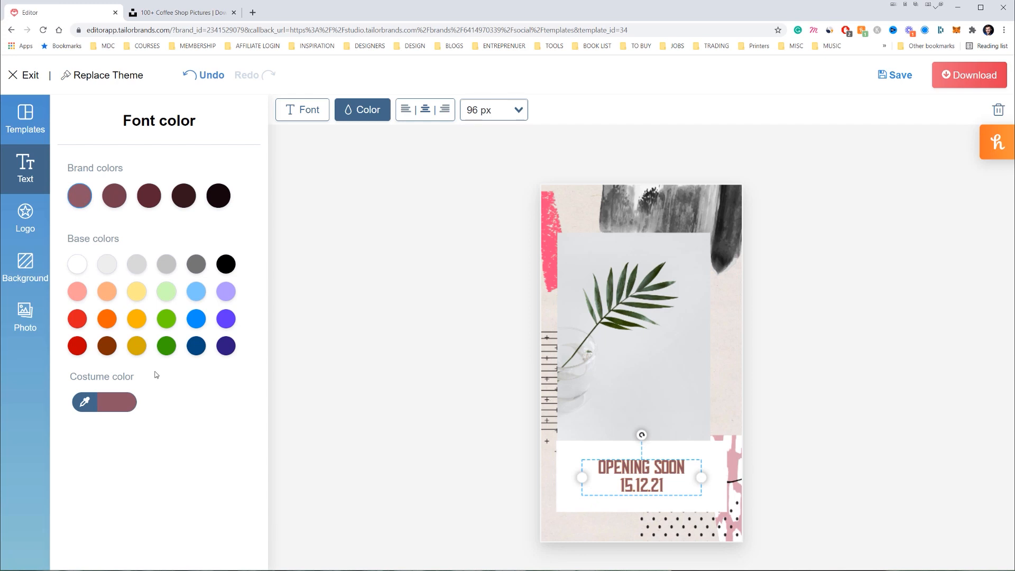
pyautogui.click(746, 500)
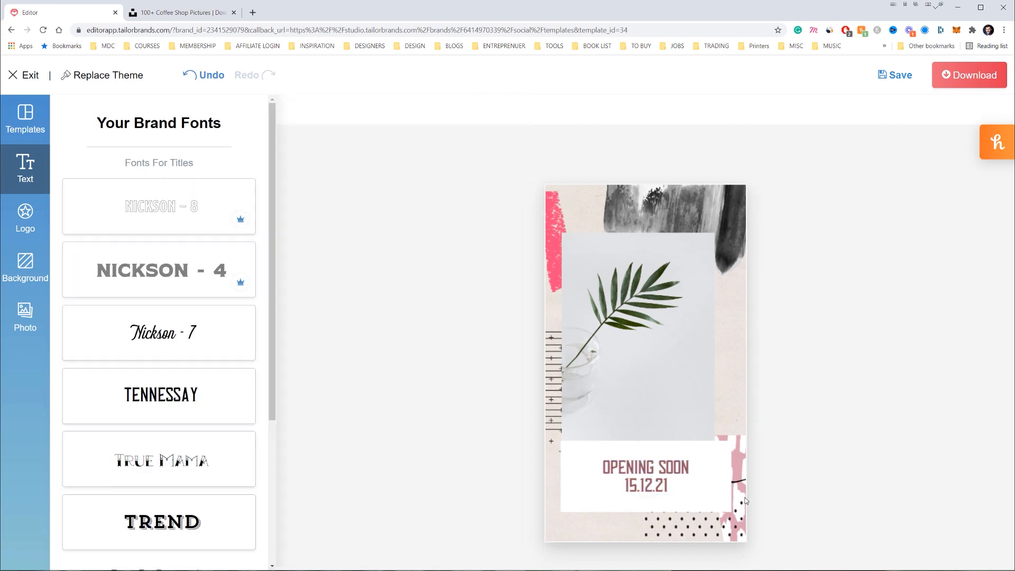
# Apply the pink lips-and-dots background to the story
pyautogui.click(26, 317)
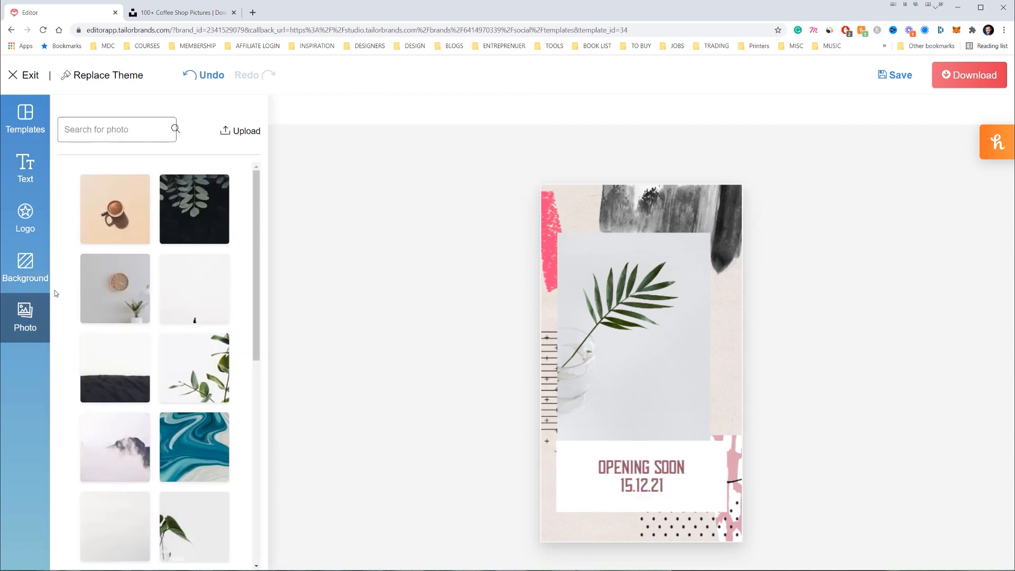
pyautogui.click(32, 274)
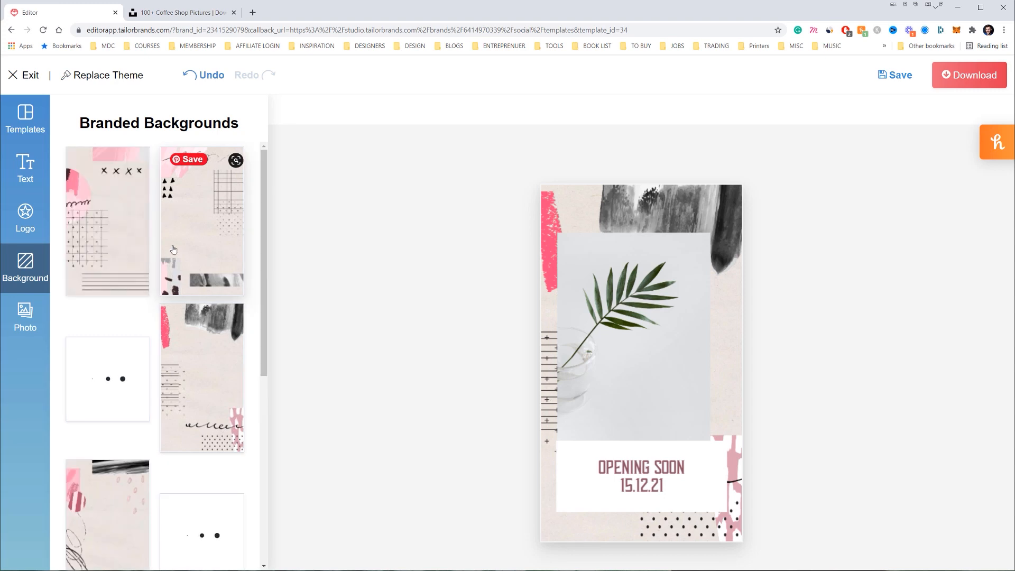
pyautogui.scroll(-3, 200, 231)
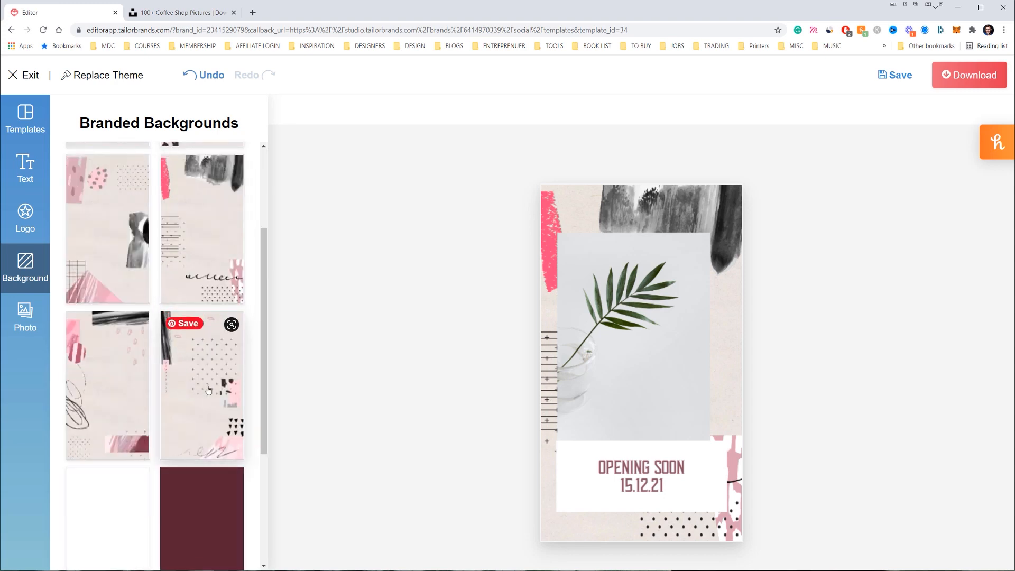
pyautogui.click(201, 370)
# Swap the leaf photo for the coffee cup photo, enlarged and centred above the caption
pyautogui.click(25, 316)
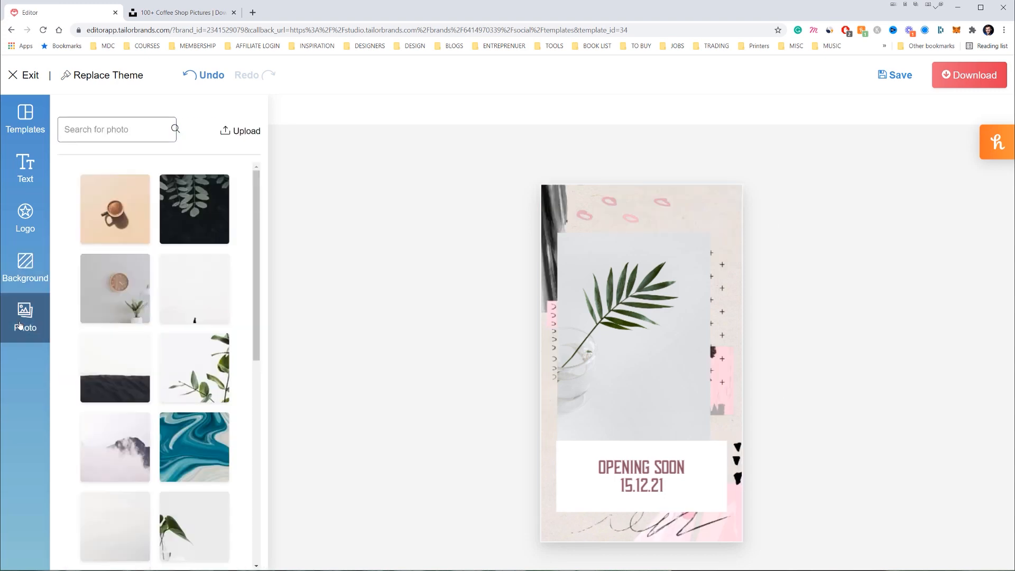
pyautogui.scroll(-3, 197, 271)
pyautogui.scroll(3, 197, 270)
pyautogui.click(115, 208)
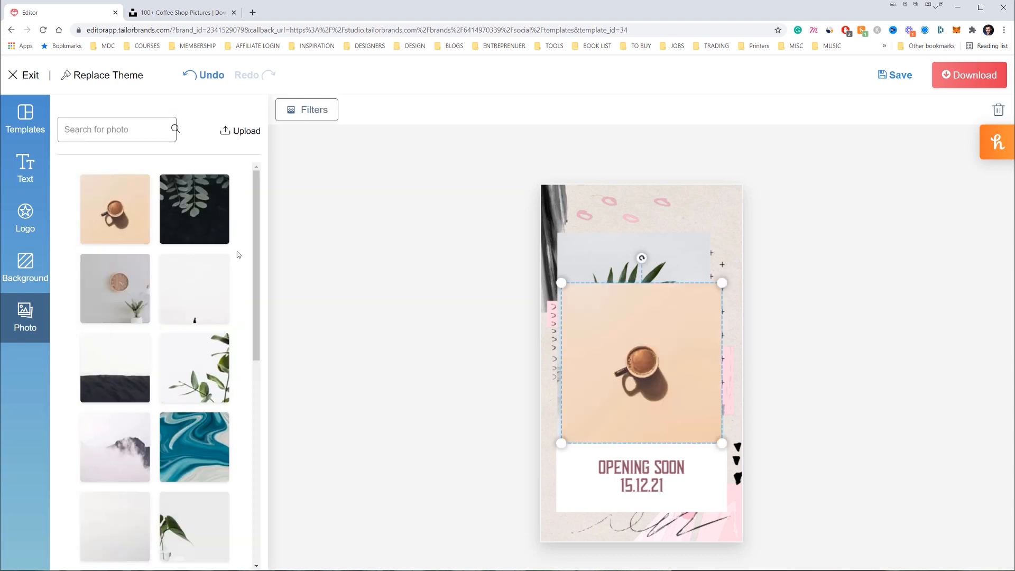
pyautogui.moveTo(729, 277)
pyautogui.mouseDown()
pyautogui.moveTo(791, 219)
pyautogui.moveTo(734, 260)
pyautogui.mouseUp()
pyautogui.moveTo(587, 396); pyautogui.dragTo(639, 347)
pyautogui.moveTo(709, 326); pyautogui.dragTo(616, 368)
pyautogui.click(620, 413)
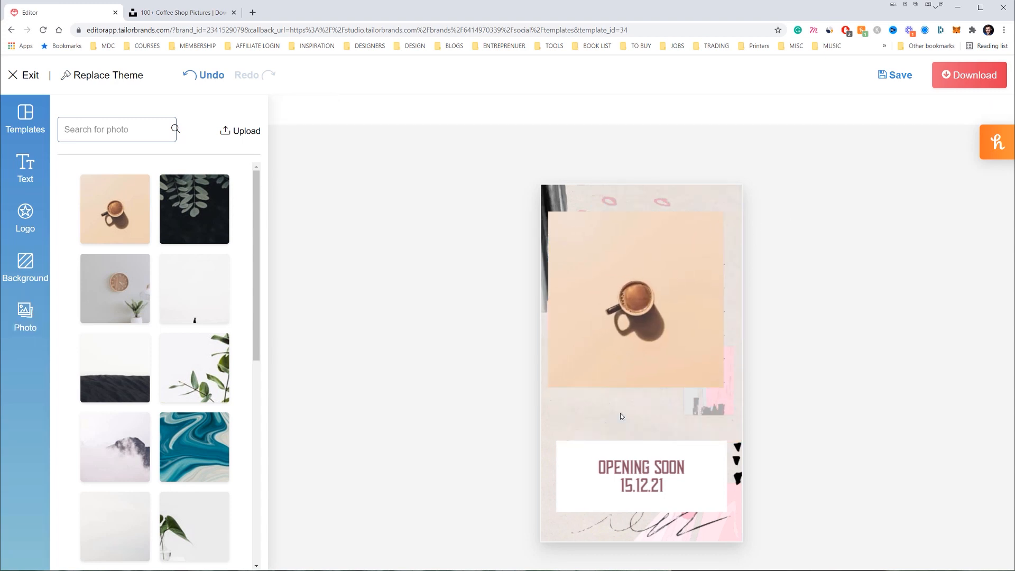
pyautogui.moveTo(692, 319); pyautogui.dragTo(697, 372)
pyautogui.click(853, 317)
pyautogui.click(715, 321)
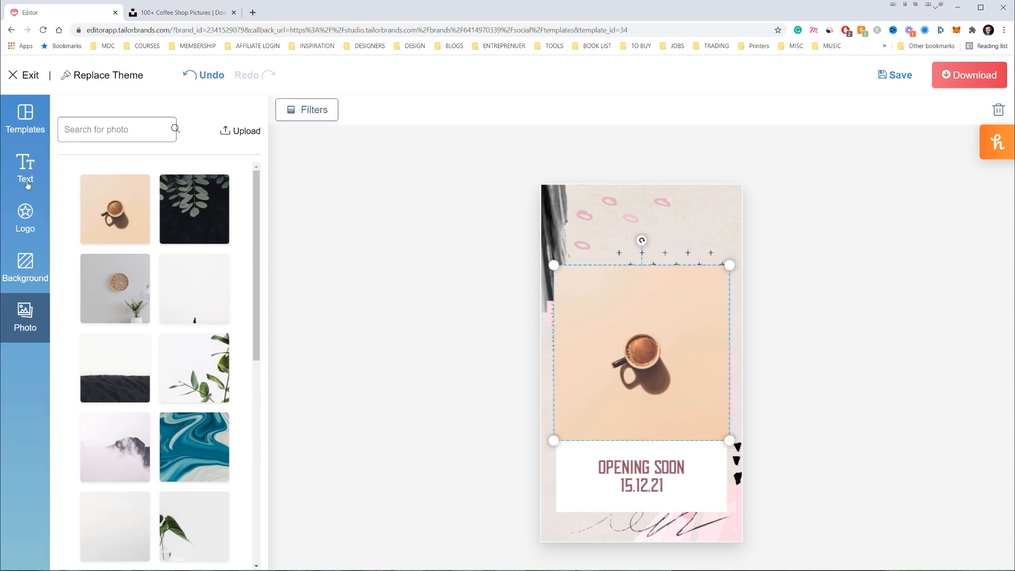
pyautogui.click(28, 223)
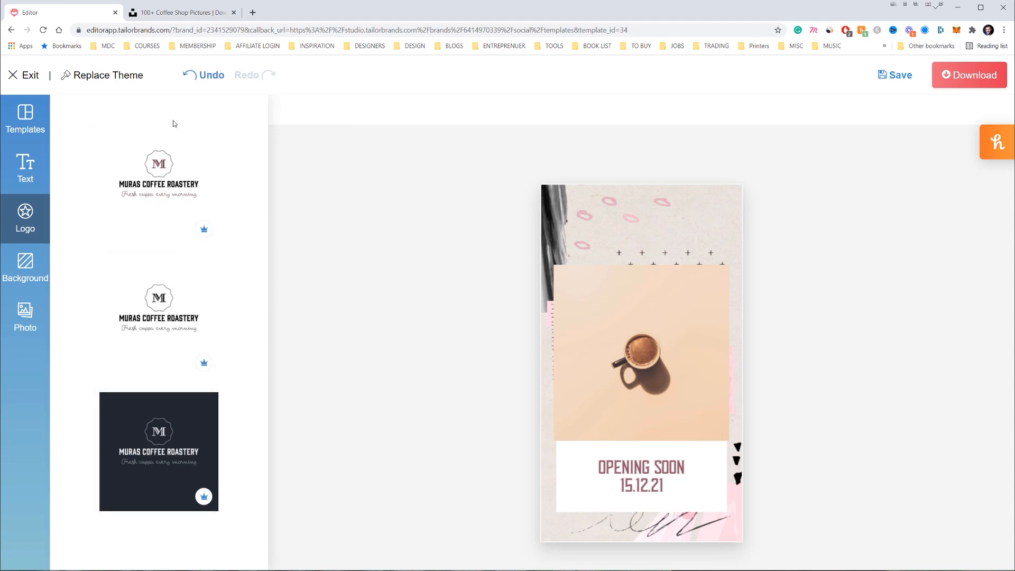
pyautogui.click(33, 135)
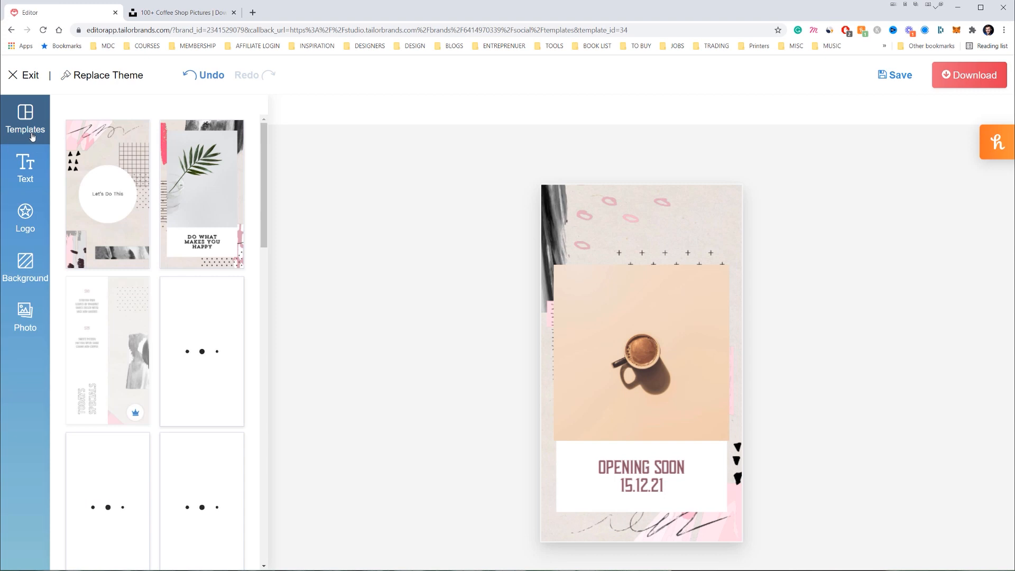
# Download the story as stage_1637649949.jpeg and check it in the Photos viewer
pyautogui.click(938, 80)
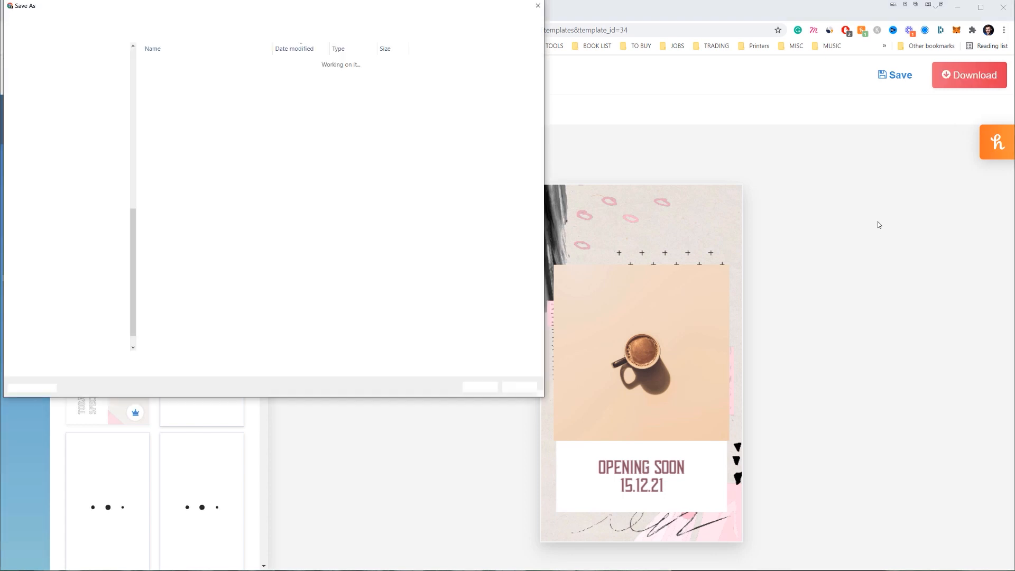
pyautogui.click(487, 389)
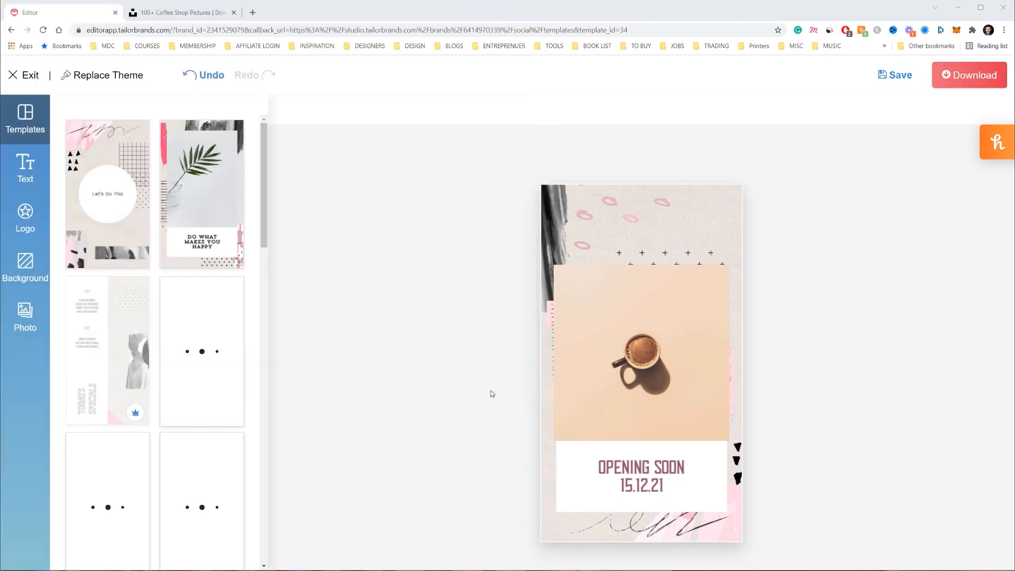
pyautogui.rightClick(76, 563)
pyautogui.click(110, 543)
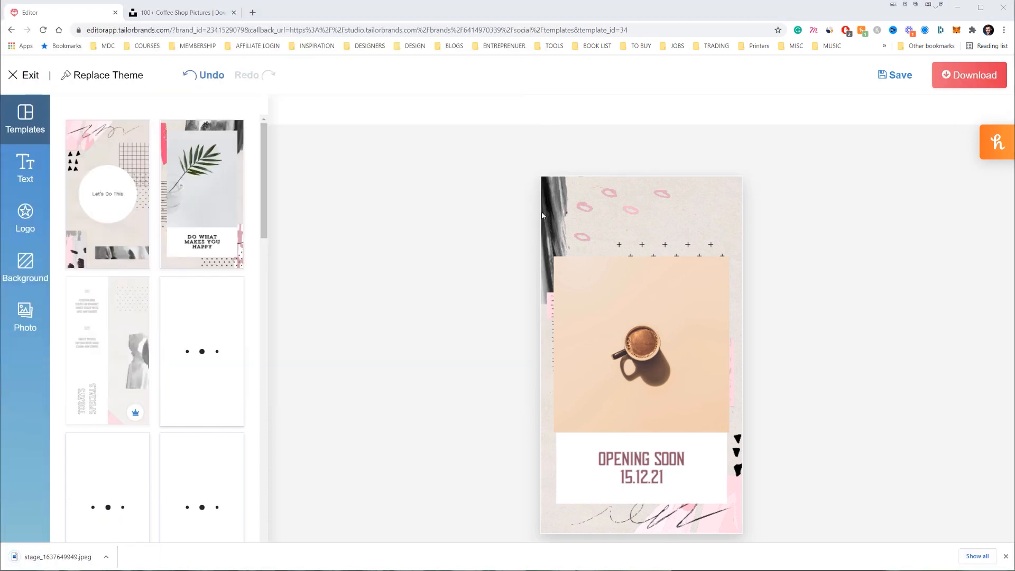
pyautogui.doubleClick(728, 201)
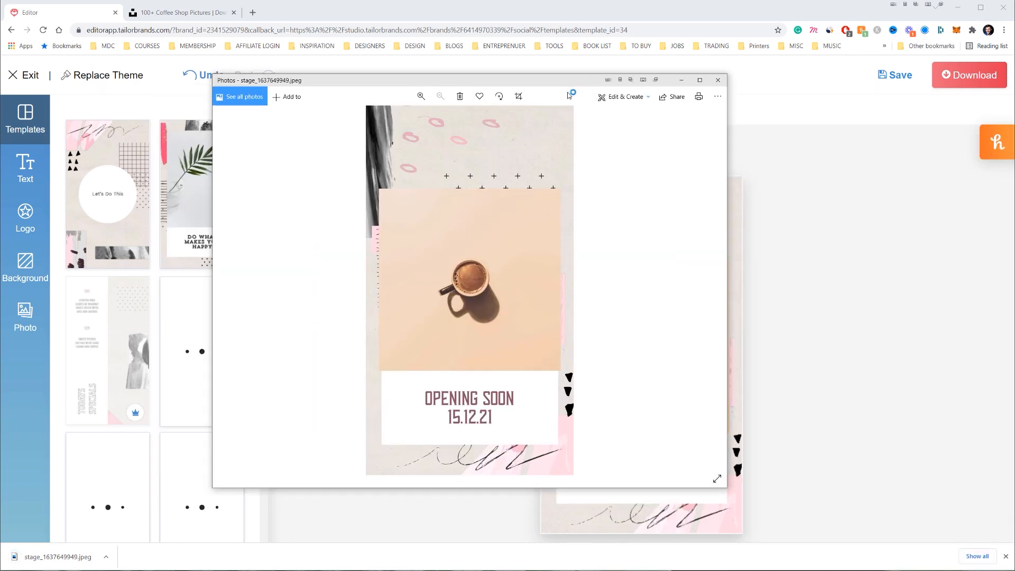
pyautogui.click(718, 80)
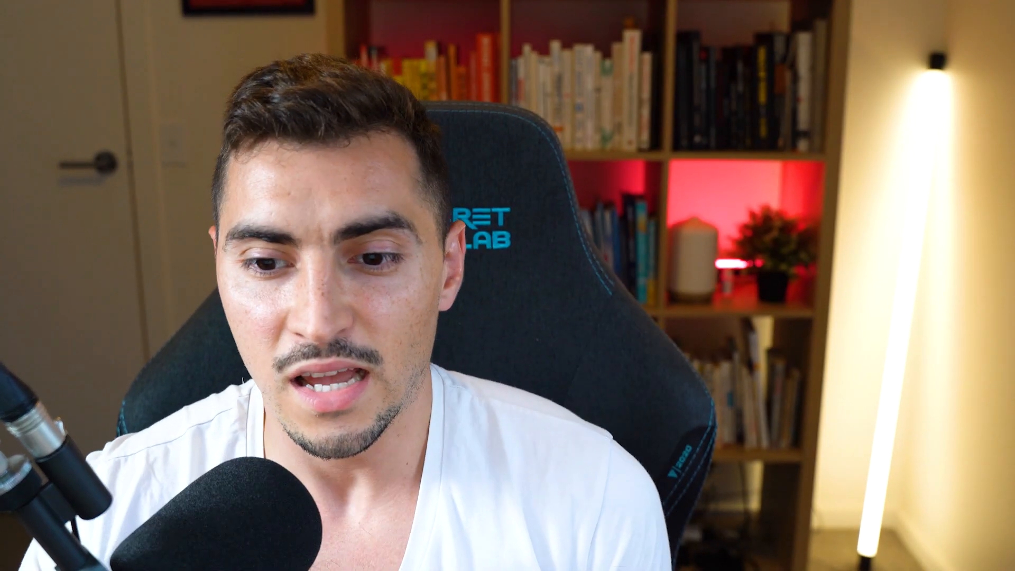